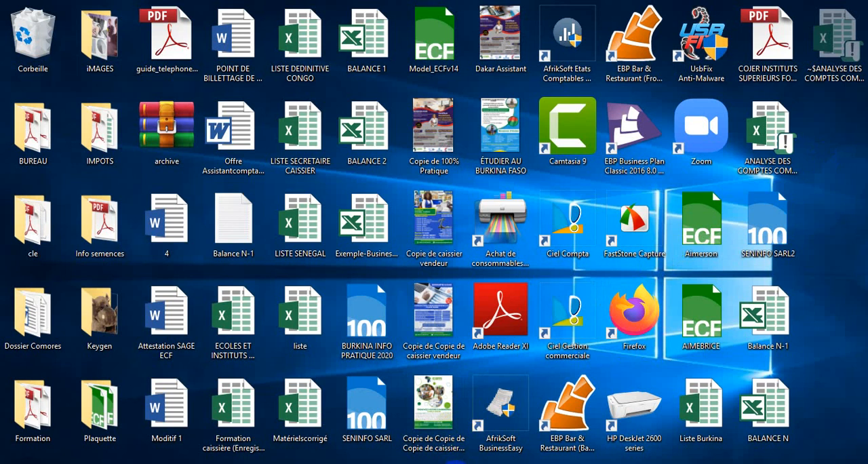
- Switch to the ANALYSE DES COMPTES workbook in Excel and return from its BALANCE N-1 sheet to the main menu
mouse_move(451, 463)
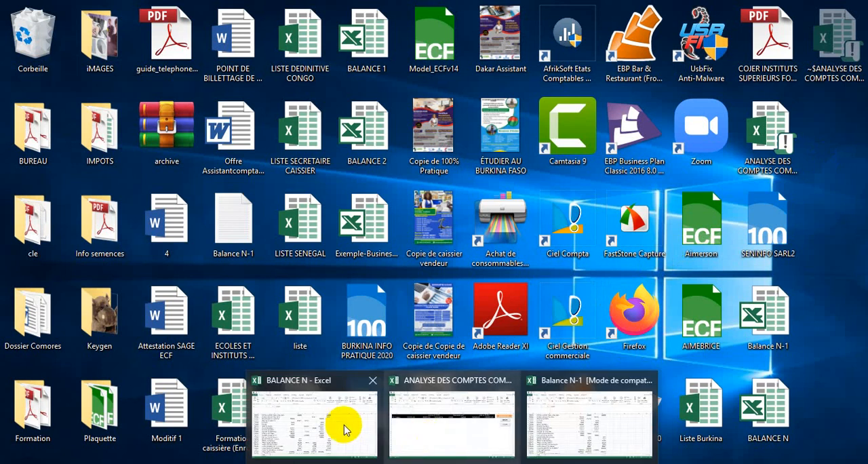
mouse_move(342, 421)
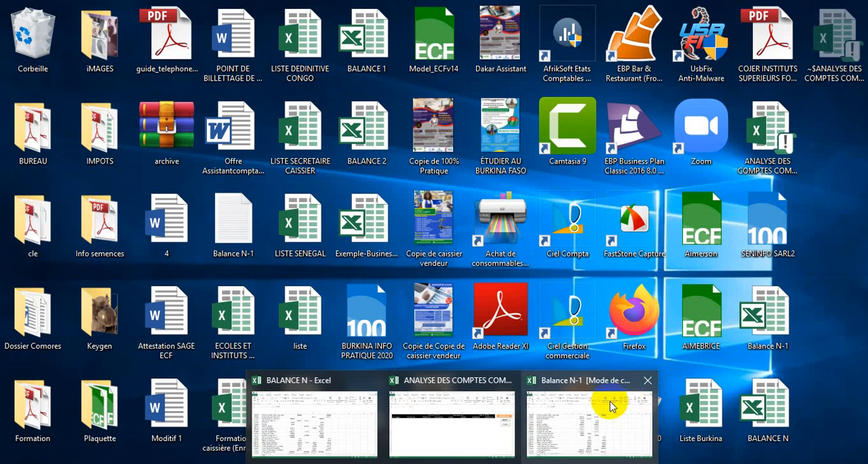
mouse_move(608, 405)
mouse_move(483, 404)
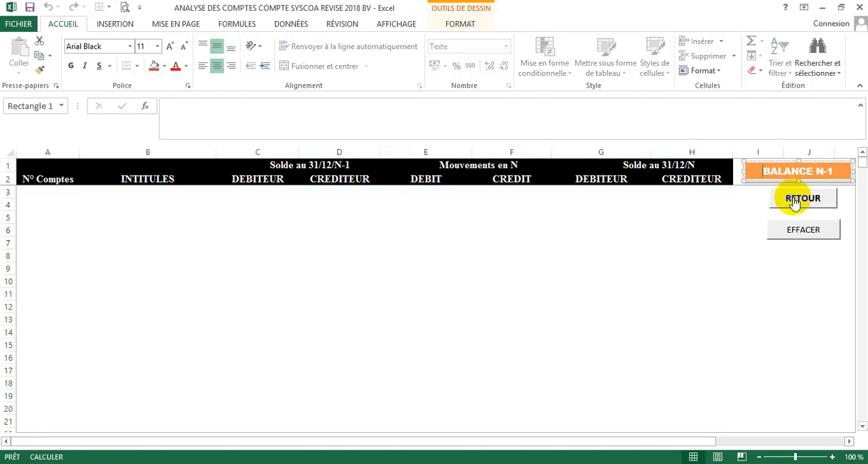
left_click(794, 290)
left_click(794, 199)
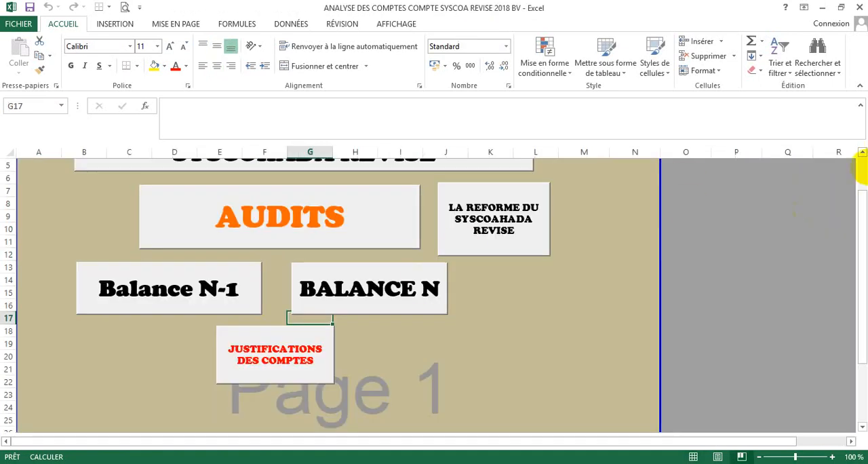
left_click_drag(858, 213, 860, 136)
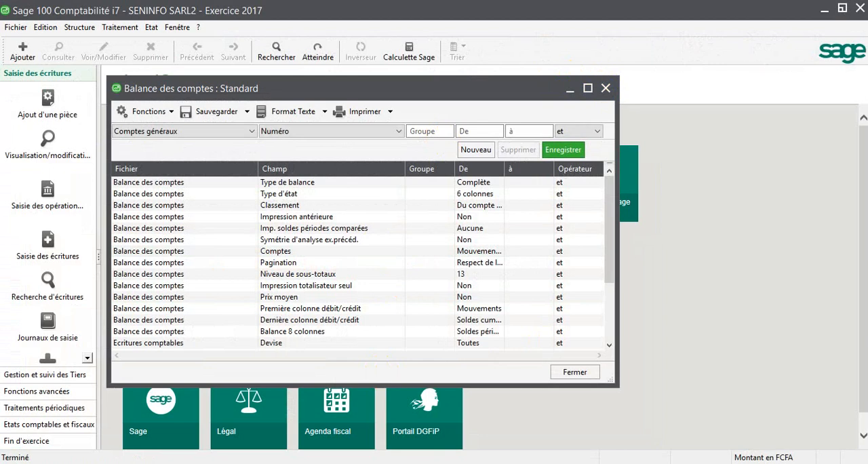
- Switch to the Balance N-1 workbook in Excel and copy its entire trial balance table
left_click(452, 463)
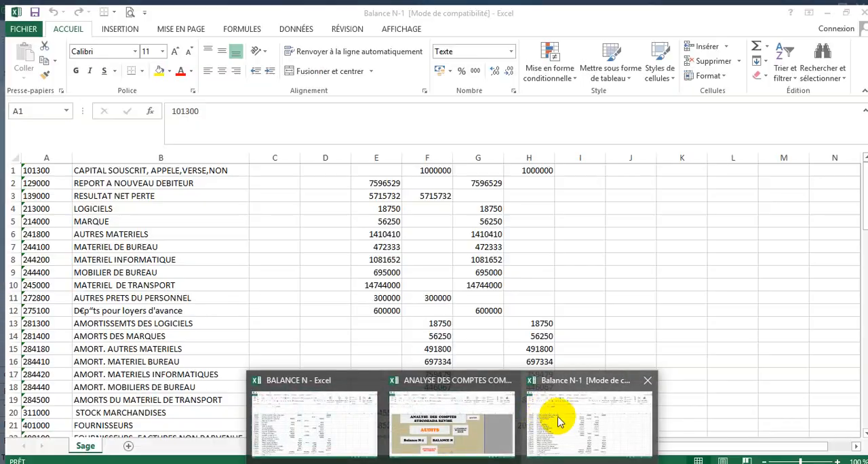
left_click(559, 421)
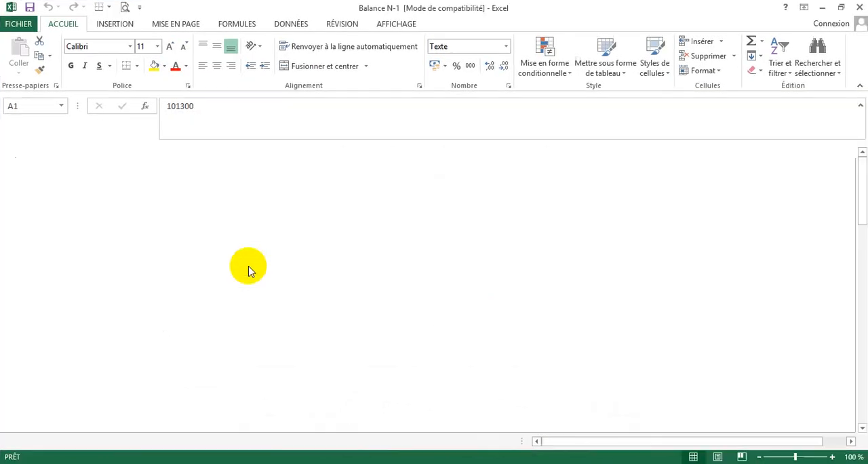
key("ctrl+a")
right_click(69, 216)
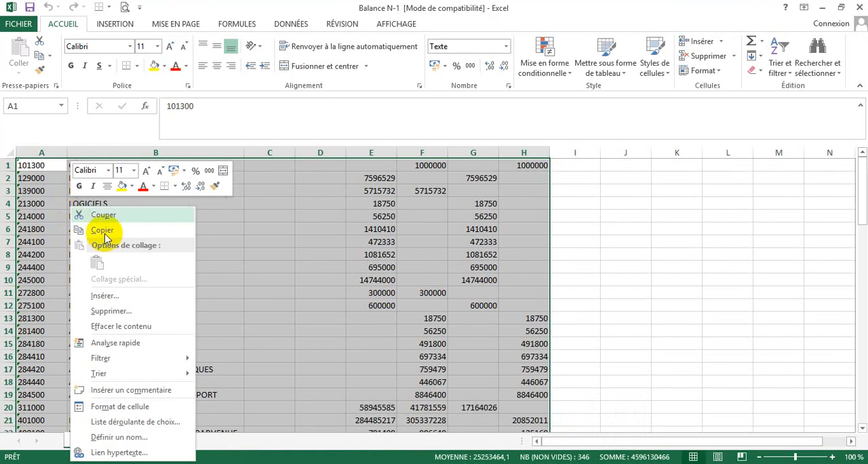
left_click(102, 228)
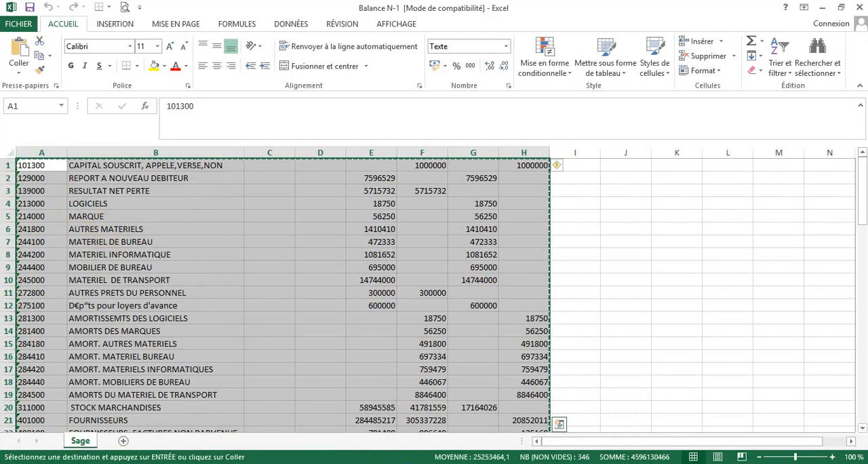
- Paste the copied trial balance at cell A3 of the analysis workbook's Balance N-1 sheet and return to the main menu
mouse_move(423, 458)
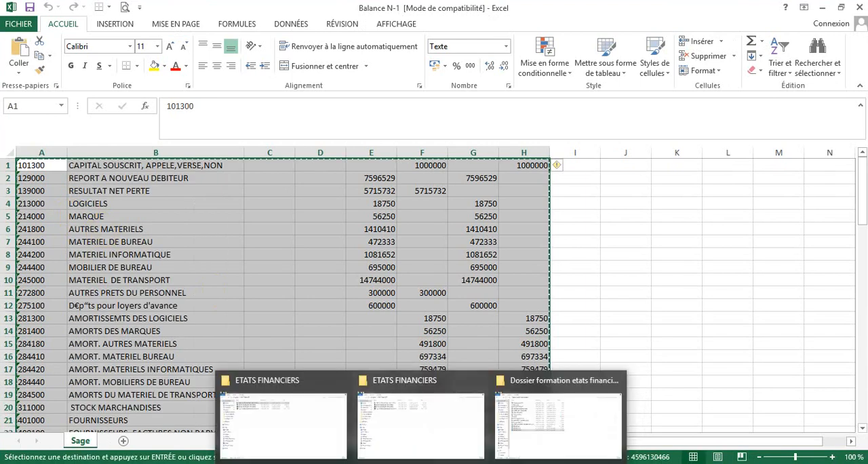
mouse_move(450, 458)
left_click(437, 417)
left_click(214, 328)
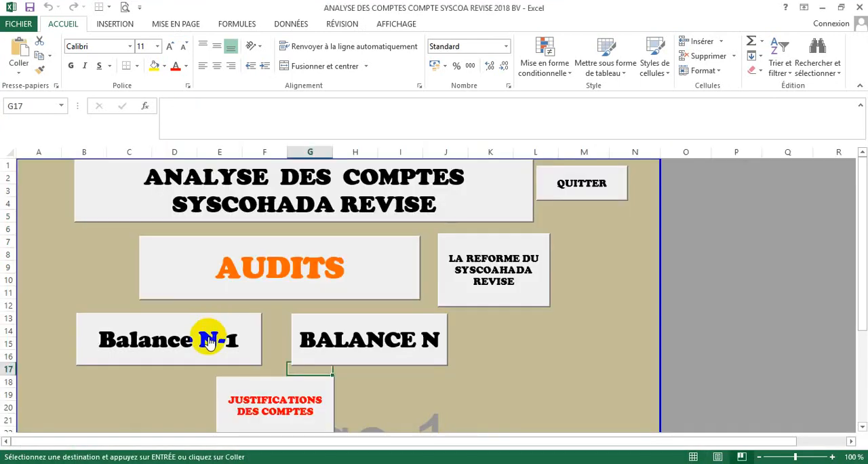
left_click(34, 192)
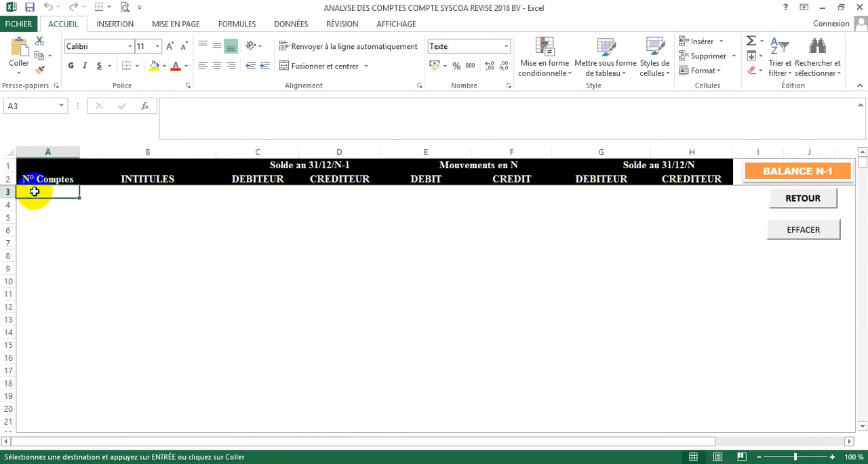
right_click(35, 192)
left_click(61, 250)
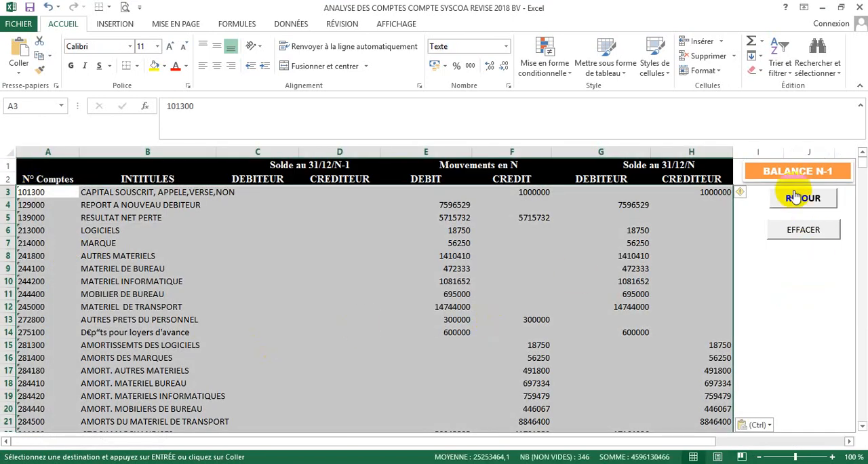
left_click(795, 196)
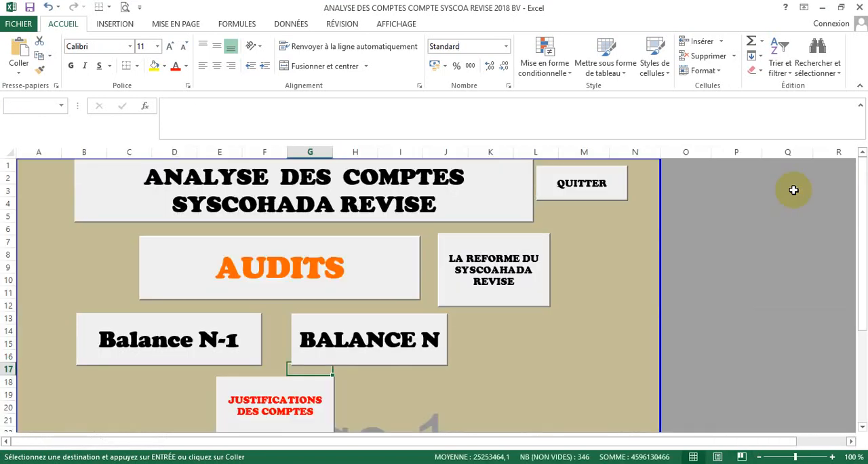
- Open the analysis workbook's BALANCE N sheet, and copy the entire trial balance from the separate BALANCE N workbook
left_click(380, 349)
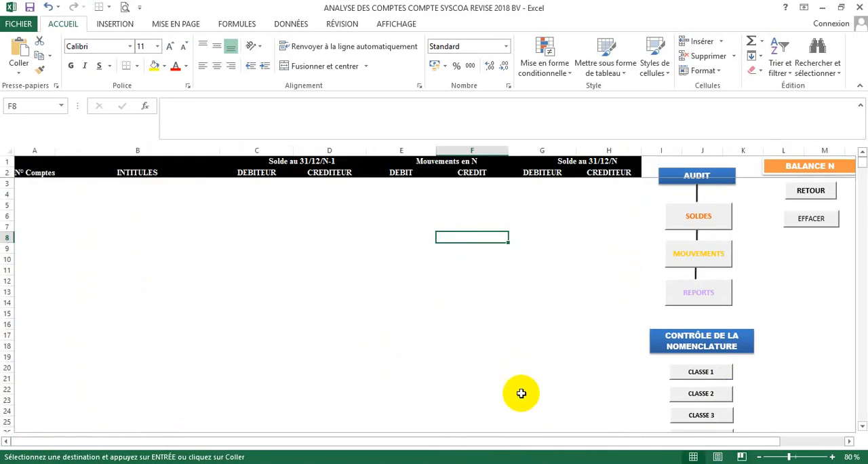
mouse_move(459, 445)
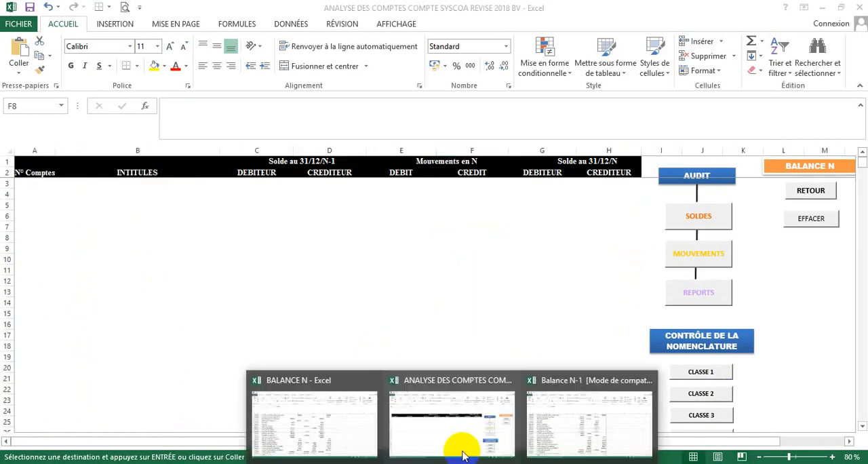
left_click(343, 412)
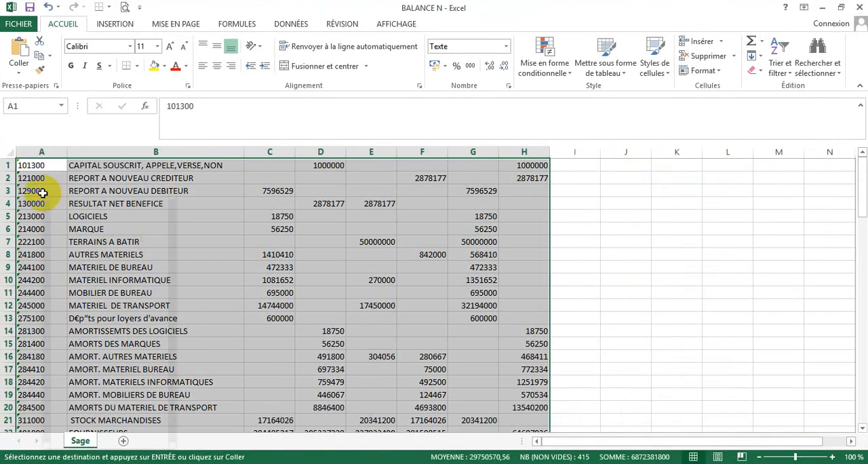
right_click(44, 194)
left_click(73, 218)
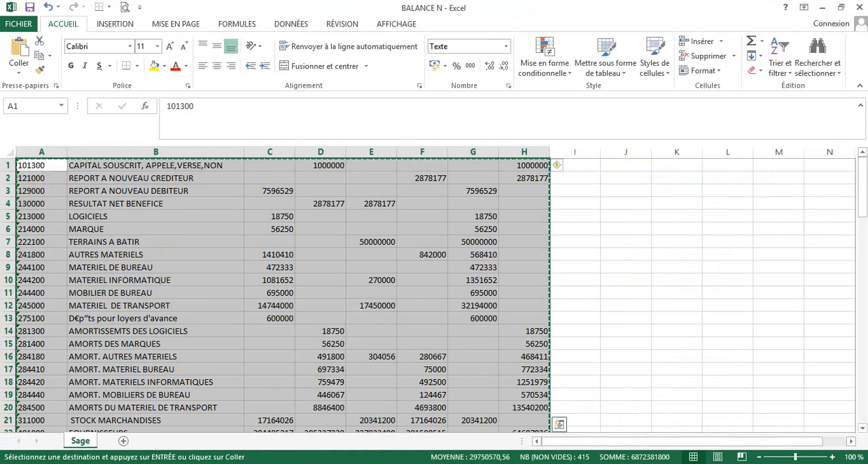
- Paste the current-year trial balance at cell A3 of the analysis workbook's BALANCE N sheet and return to the main menu
left_click(433, 460)
left_click(442, 413)
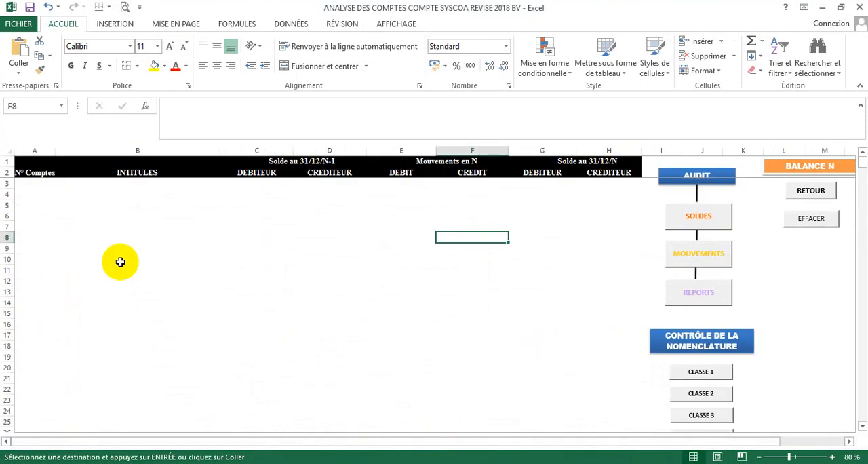
left_click(25, 183)
right_click(23, 182)
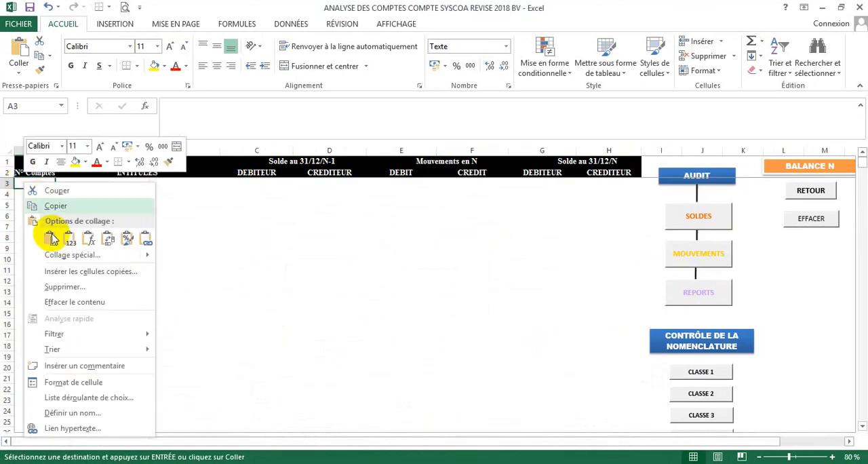
left_click(43, 235)
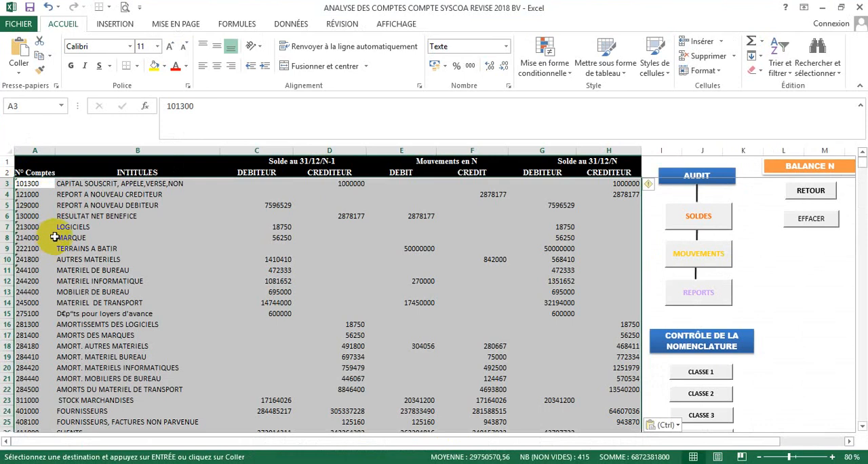
left_click(810, 191)
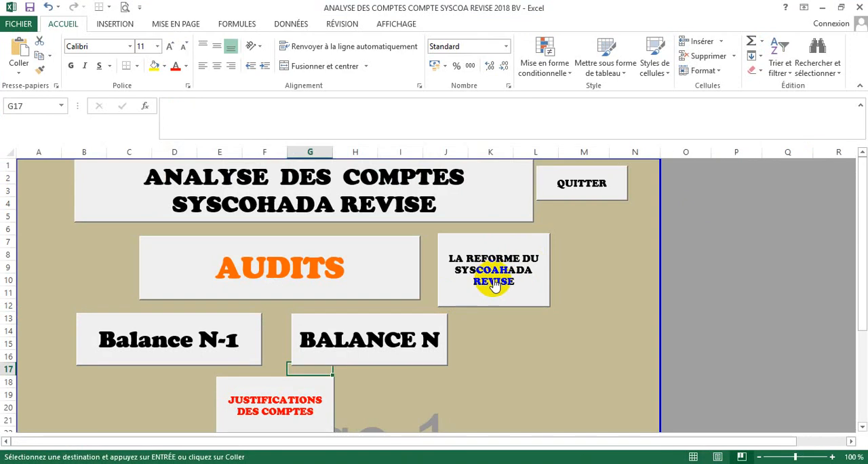
- Read the SYSCOHADA reform notes on Postulat de l'entité, Déclaration de conformité and Contrats pluri-exercices, and return to the main menu
left_click(493, 284)
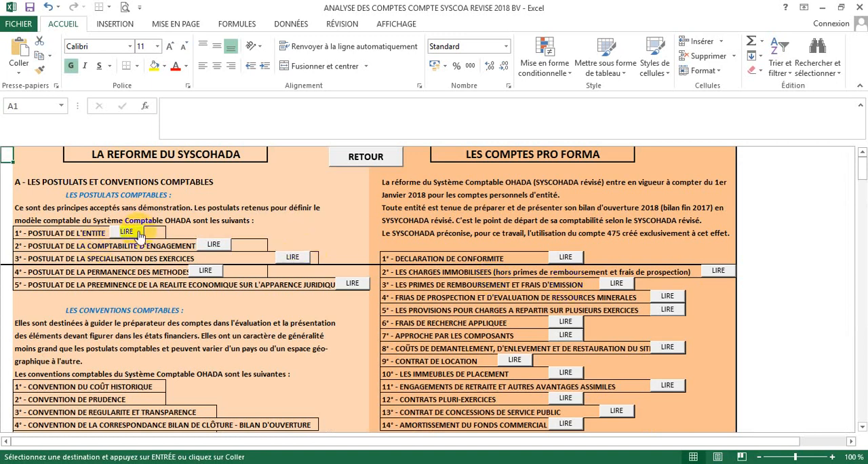
left_click(126, 232)
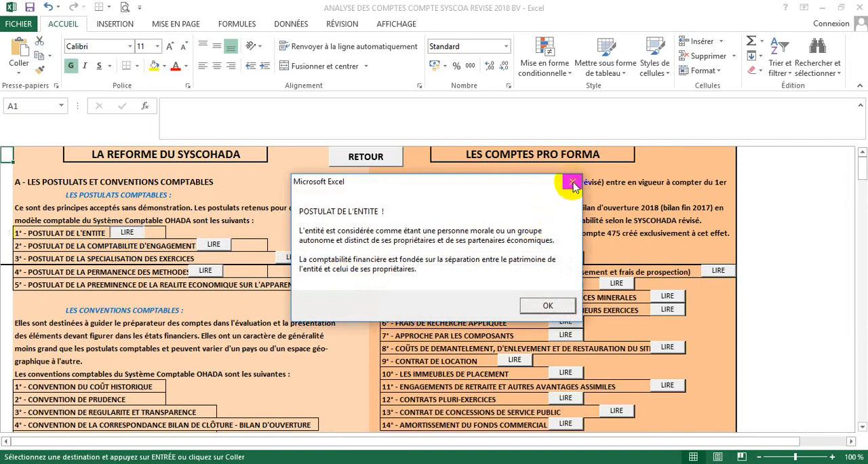
left_click(573, 183)
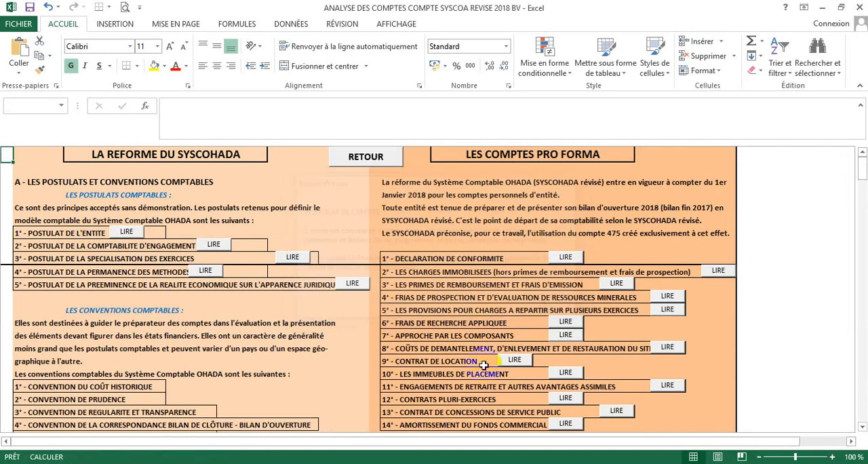
left_click(567, 258)
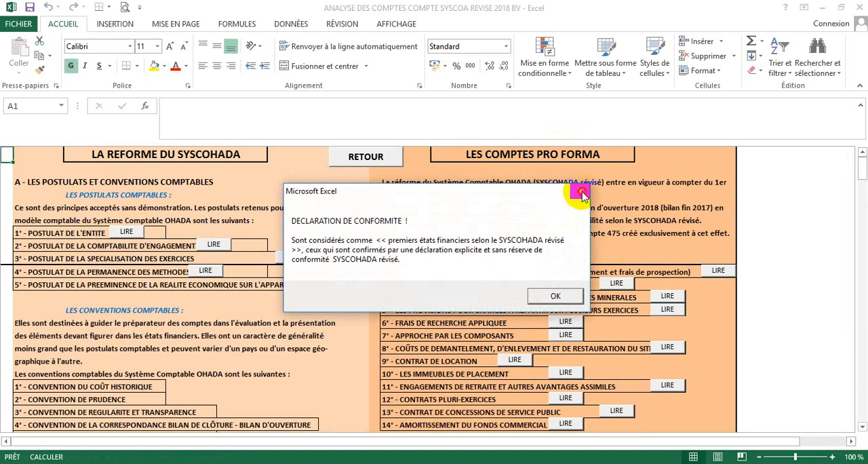
left_click(581, 193)
left_click(568, 399)
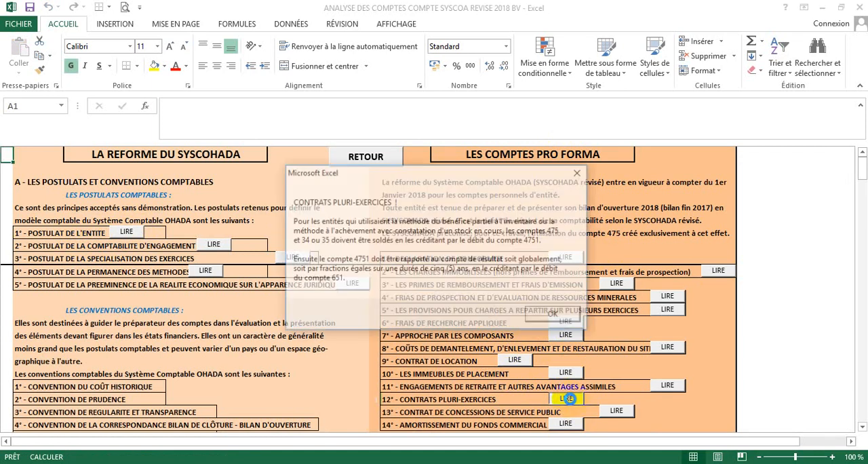
left_click(577, 173)
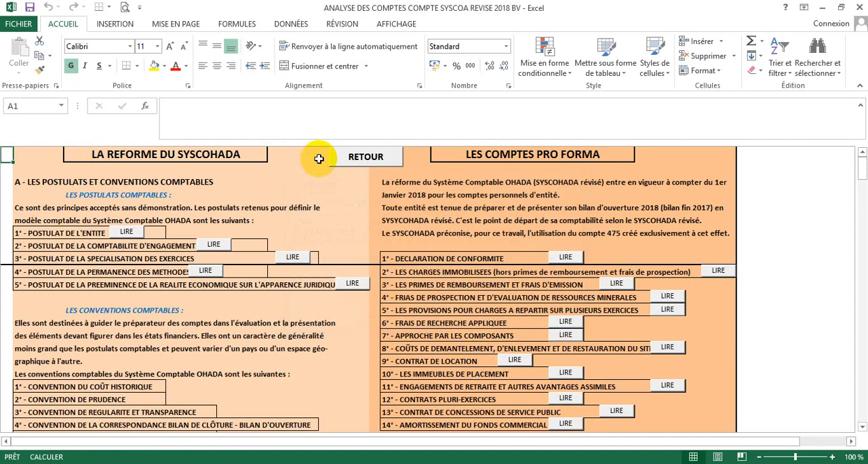
left_click(344, 157)
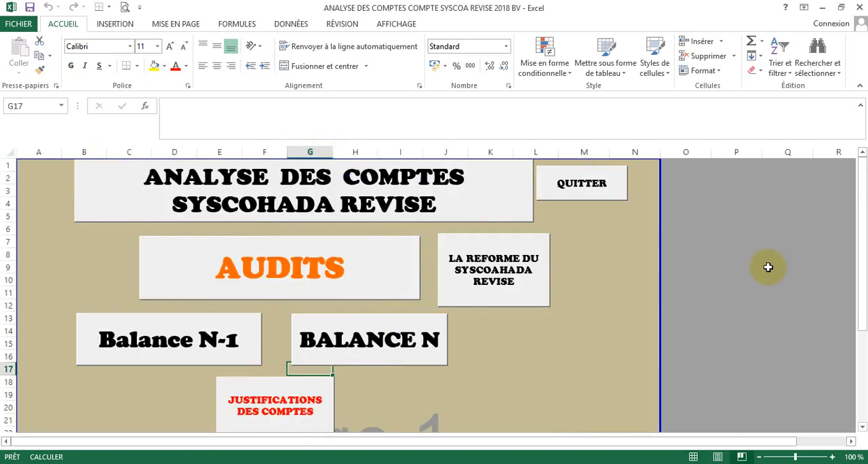
- Open the AUDITS section and launch the SOLDES audit with option 1, for the balances of the financial year
left_click_drag(862, 275, 863, 290)
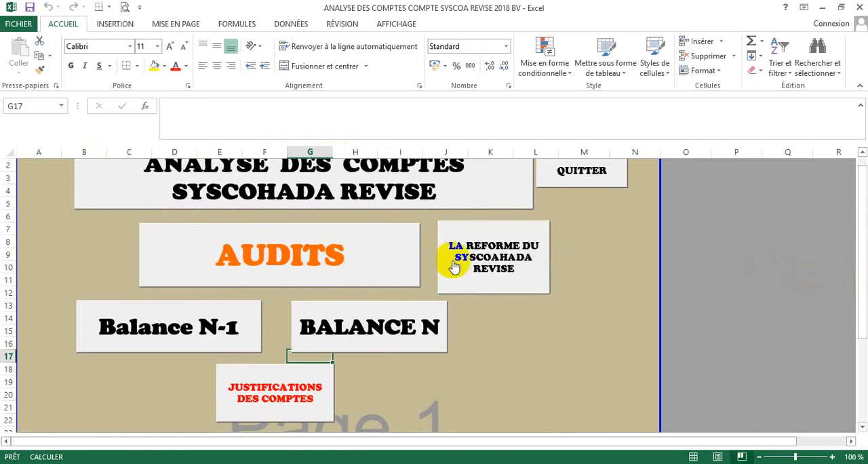
left_click(347, 262)
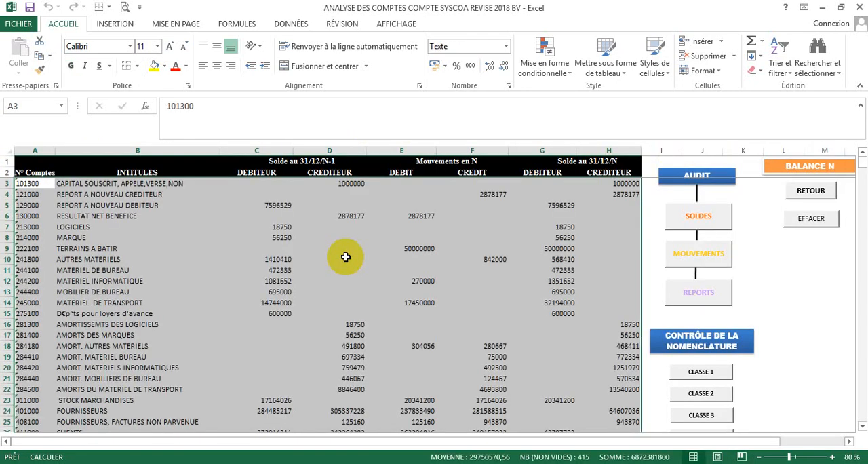
left_click(701, 226)
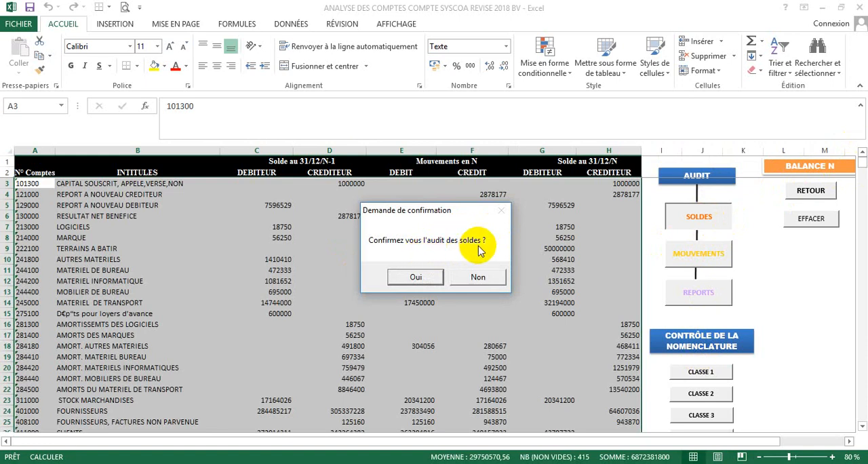
left_click(427, 277)
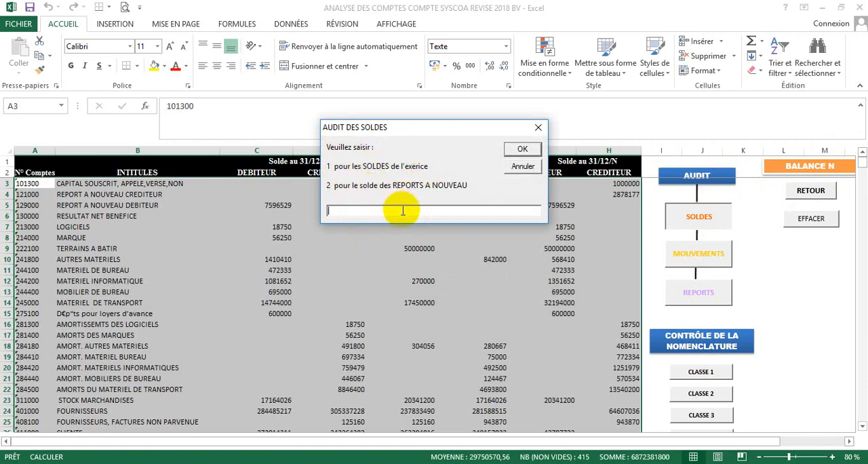
type("1")
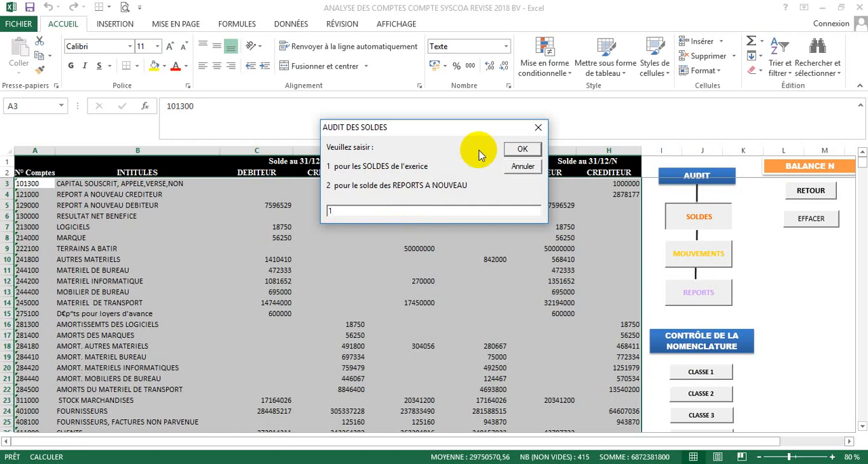
left_click(524, 148)
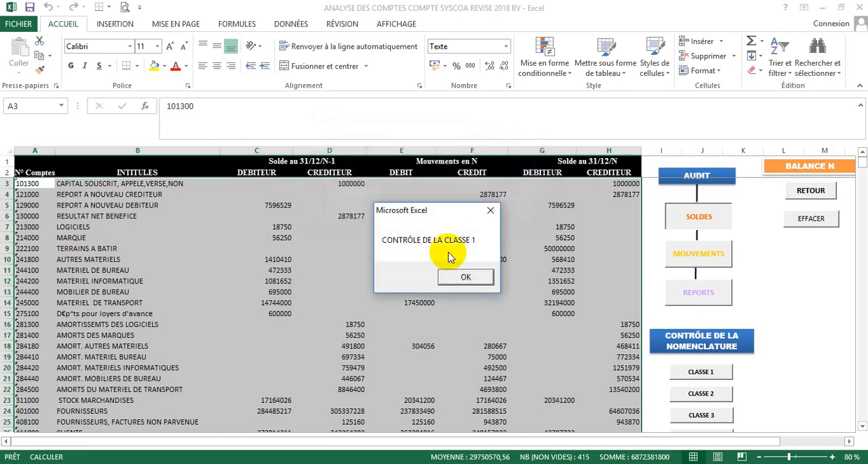
- Run the SOLDES audit of the financial year's balances through all account classes, from CLASSE 1 to the end of the control
left_click(455, 274)
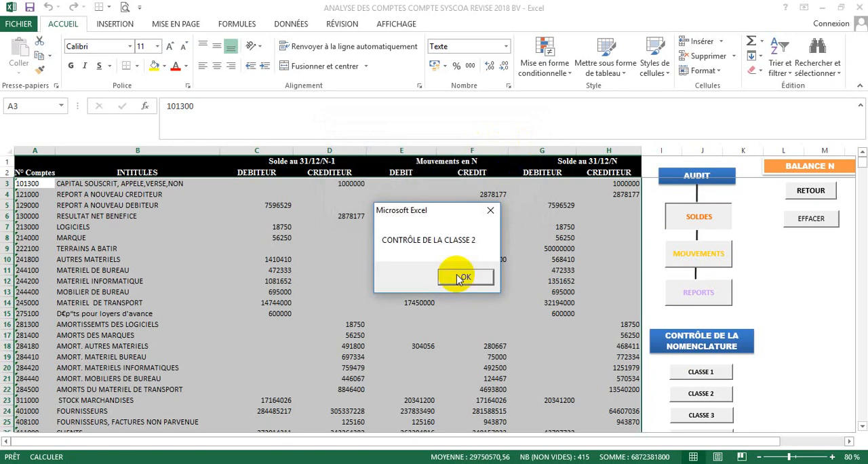
left_click(459, 277)
left_click(458, 277)
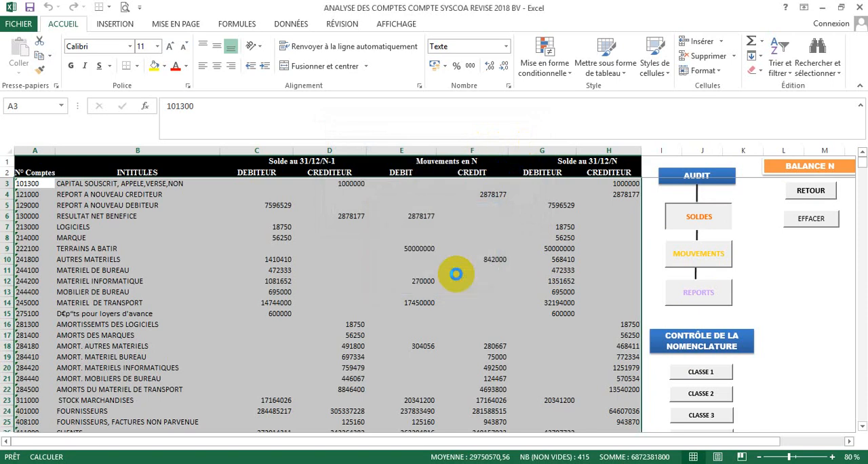
left_click(457, 275)
left_click(457, 276)
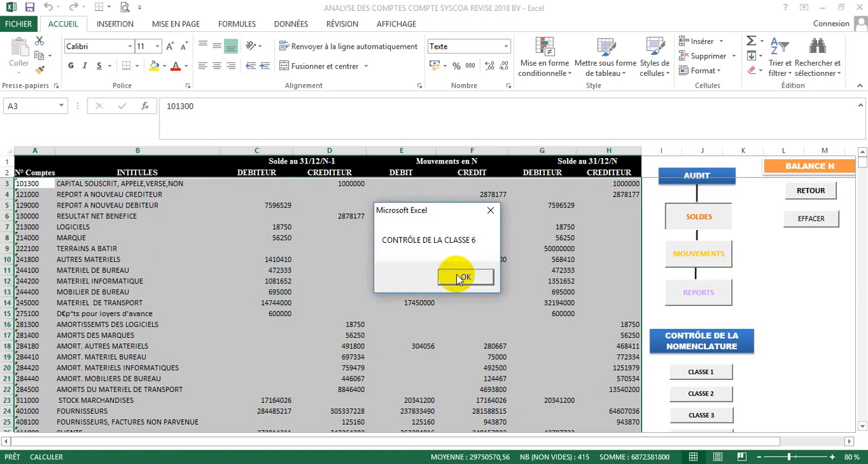
left_click(456, 273)
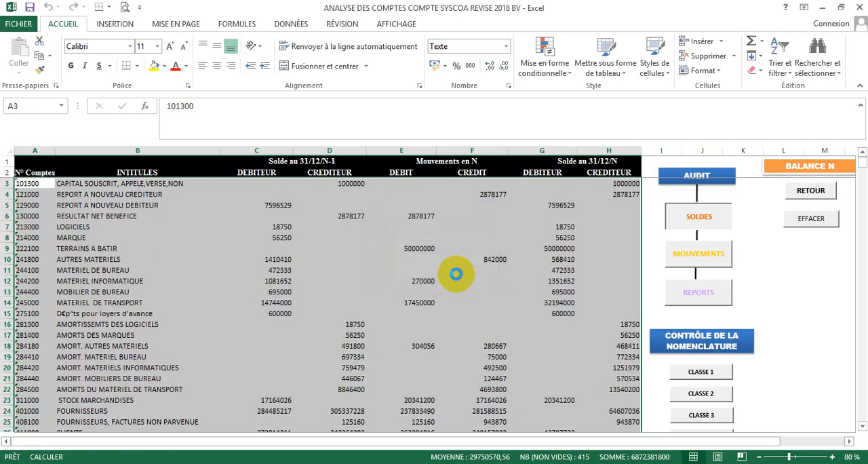
left_click(458, 277)
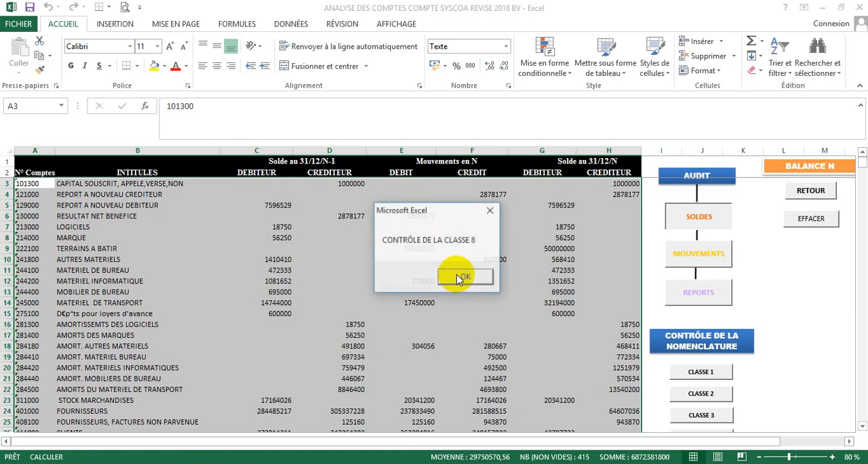
left_click(455, 273)
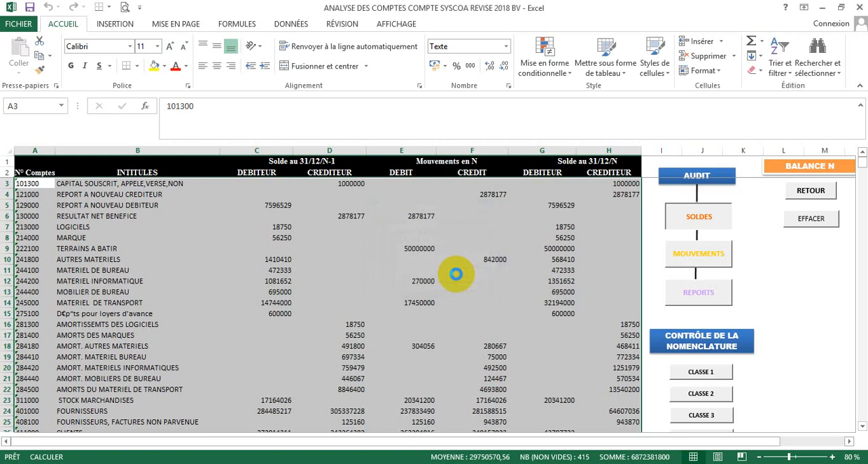
left_click(458, 277)
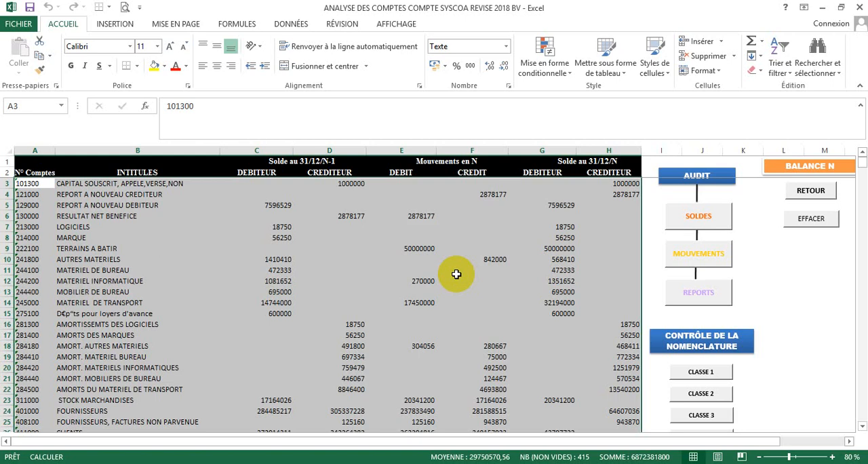
- Launch the SOLDES audit again with option 2, for the balances of the REPORTS A NOUVEAU
left_click(711, 219)
left_click(420, 275)
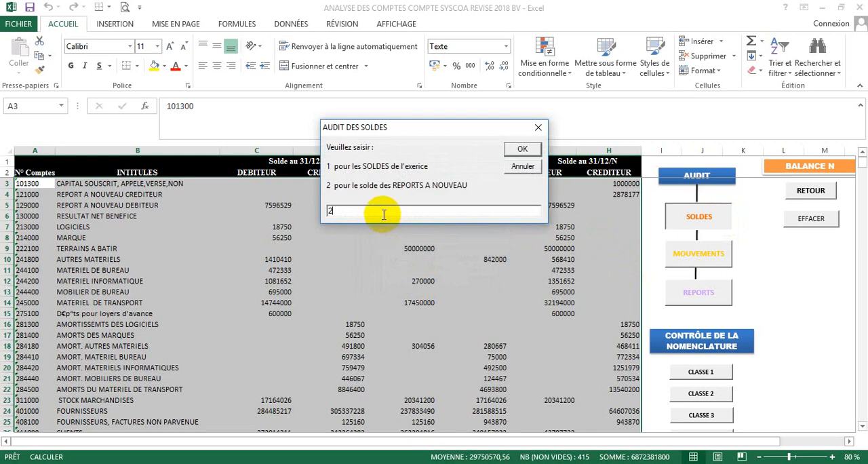
type("2")
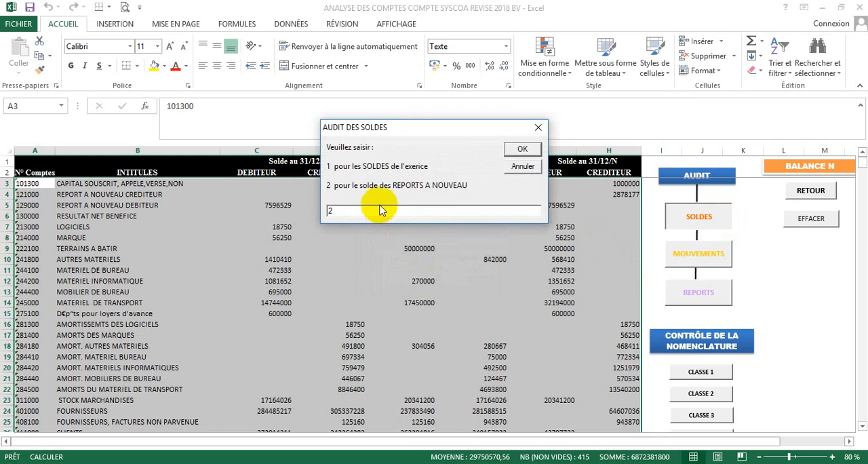
left_click(520, 149)
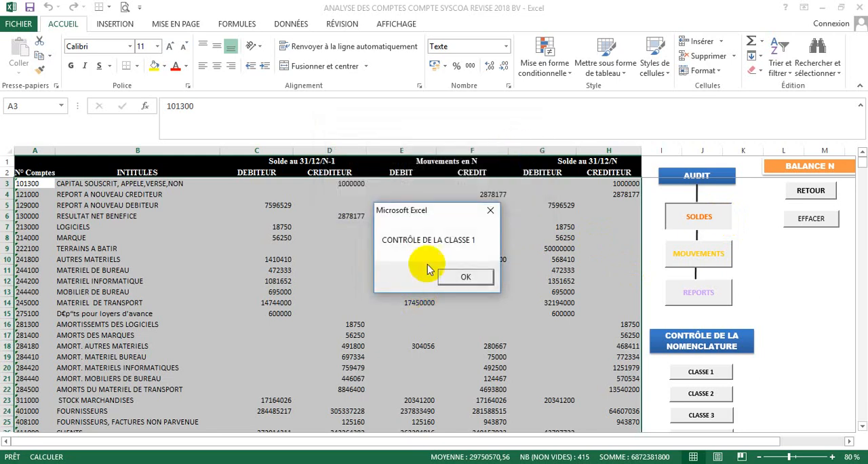
- Run the REPORTS A NOUVEAU audit through all account classes, acknowledging the alerts on accounts 401000 and 411000, until the control ends
left_click(467, 274)
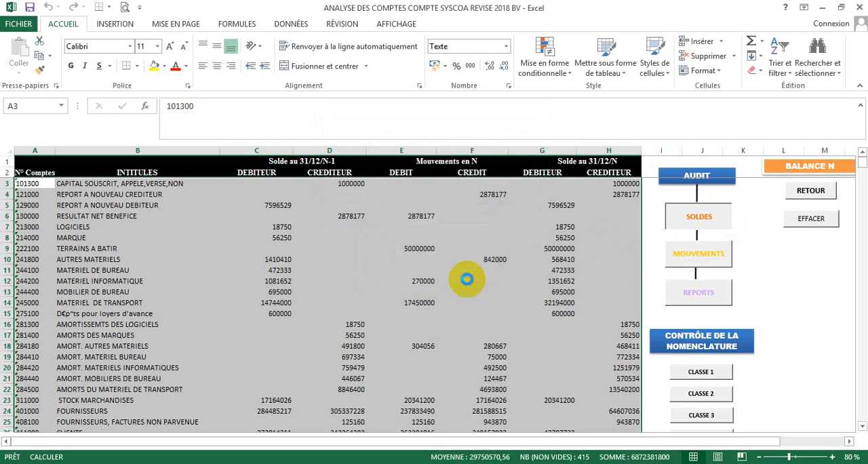
left_click(466, 279)
left_click(466, 277)
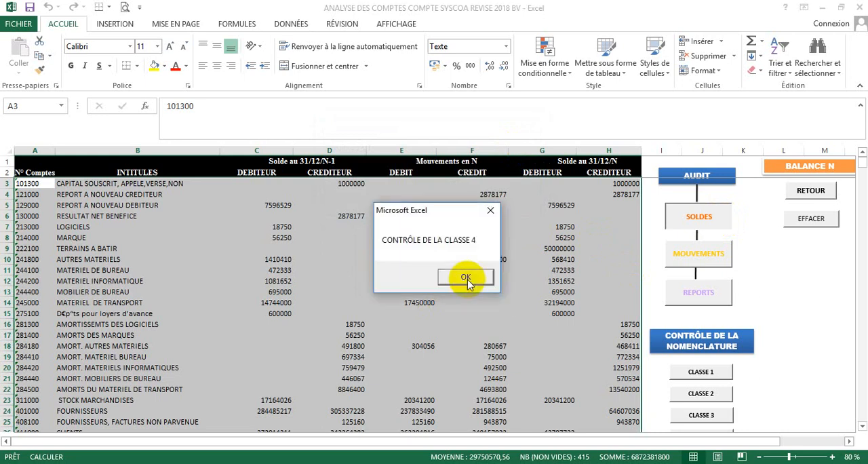
left_click(465, 277)
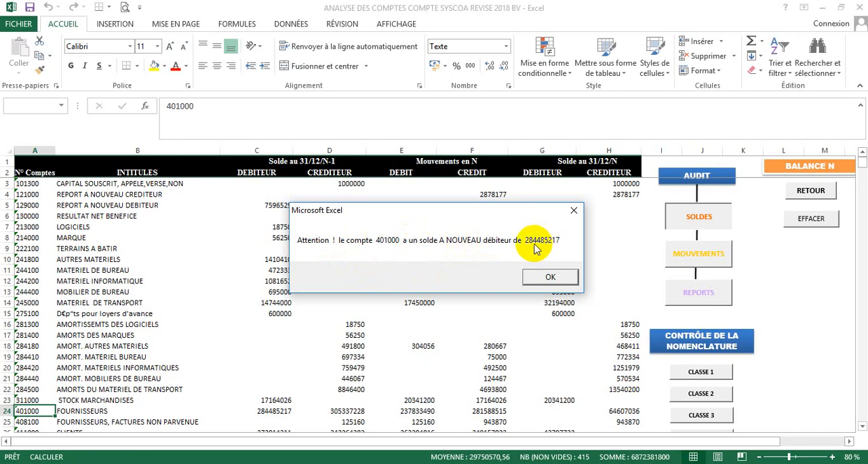
left_click(551, 274)
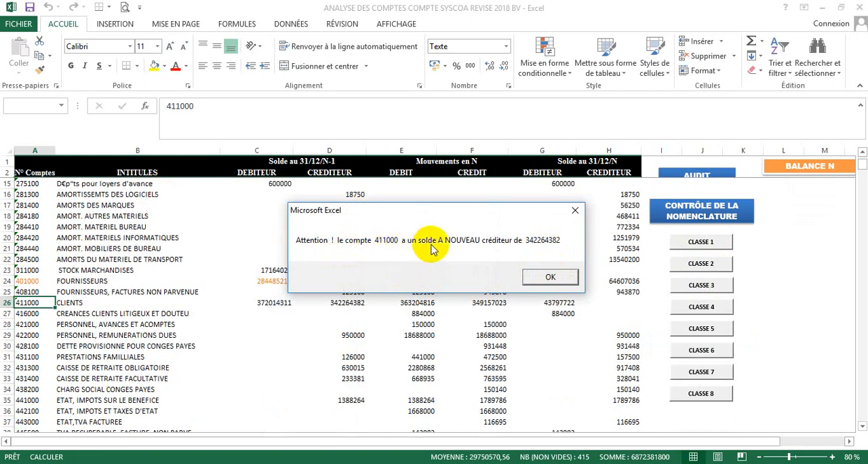
left_click(555, 277)
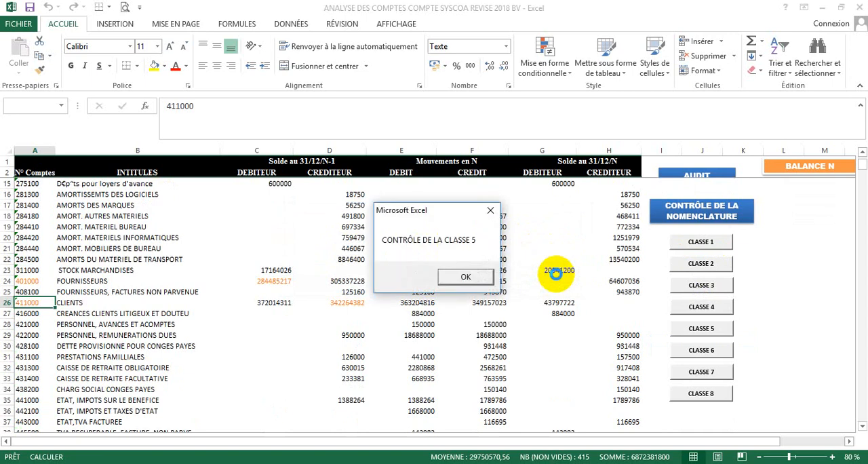
left_click(465, 276)
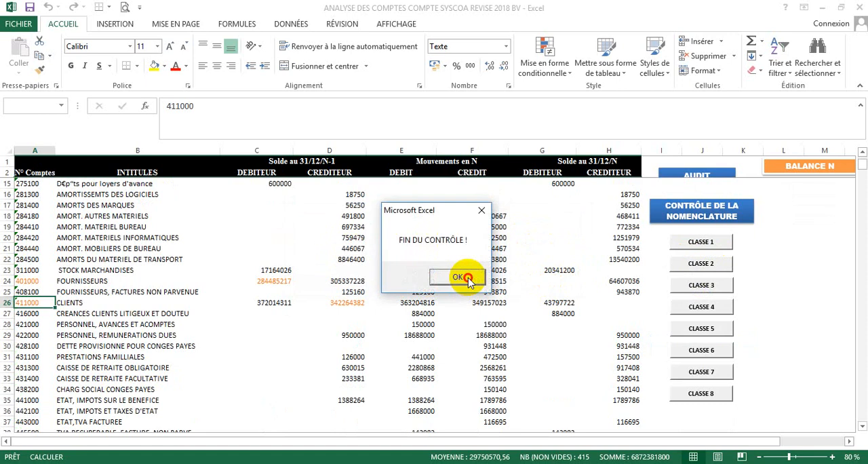
left_click(467, 277)
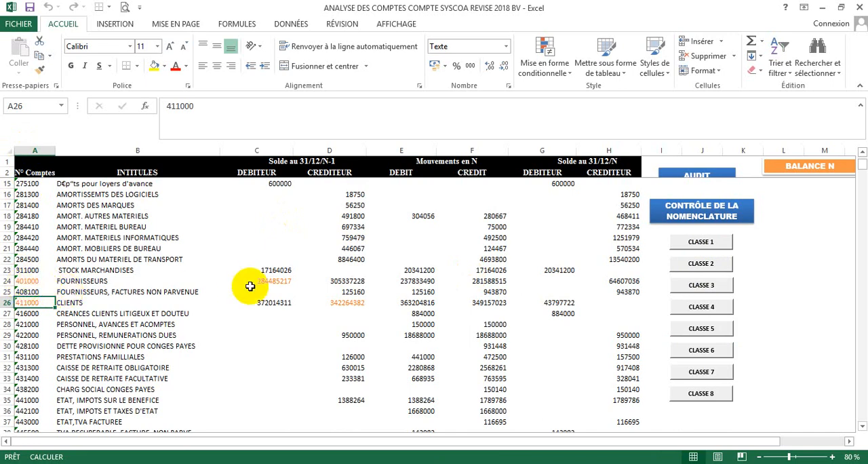
- Compare the N-1 debit and credit balances of account 401000 FOURNISSEURS, and consult the separate Balance N-1 workbook
left_click(278, 283)
left_click(352, 279)
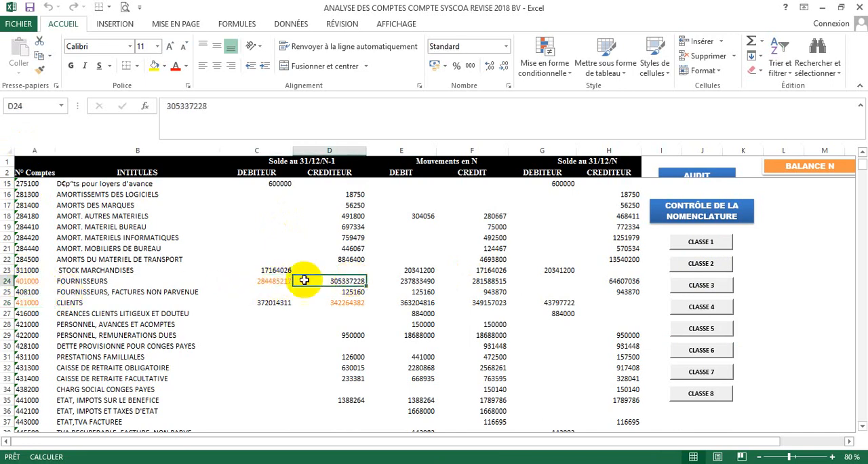
left_click(280, 280)
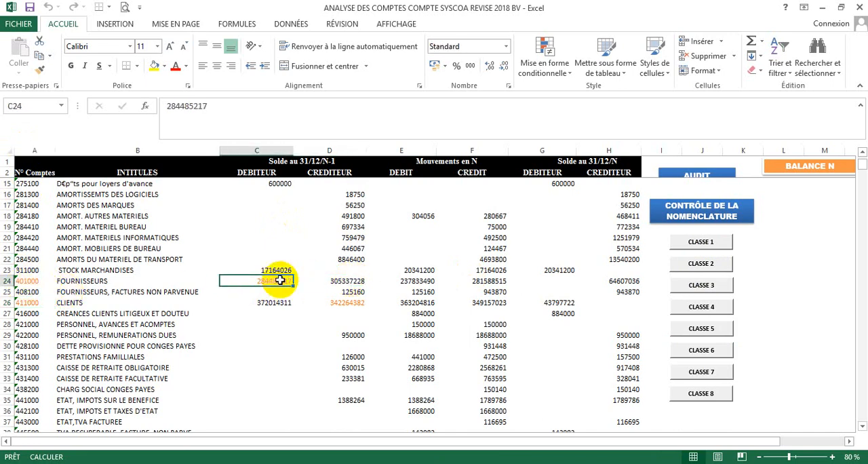
left_click(348, 279)
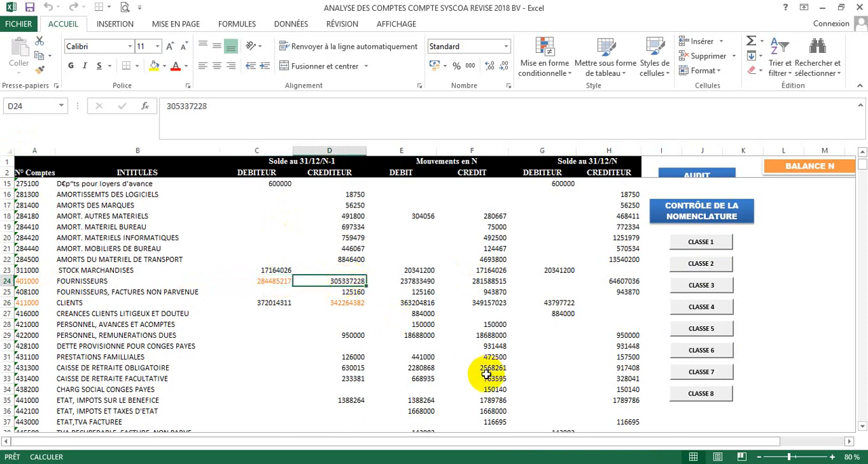
mouse_move(463, 461)
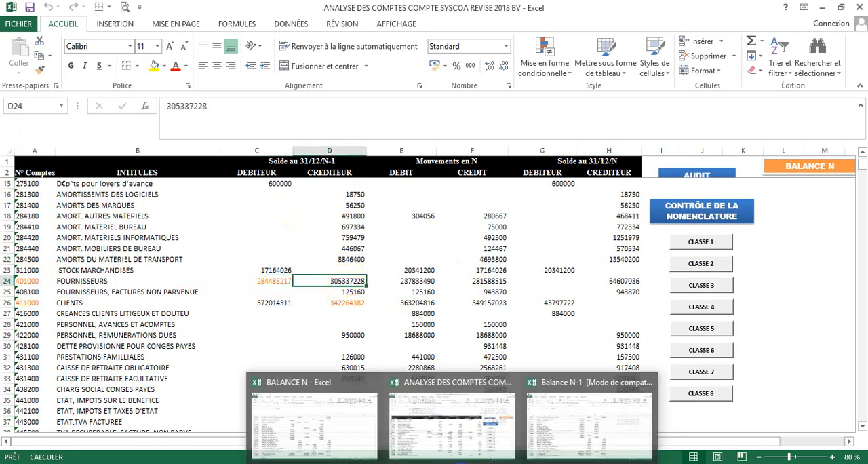
left_click(579, 420)
key("ctrl+a")
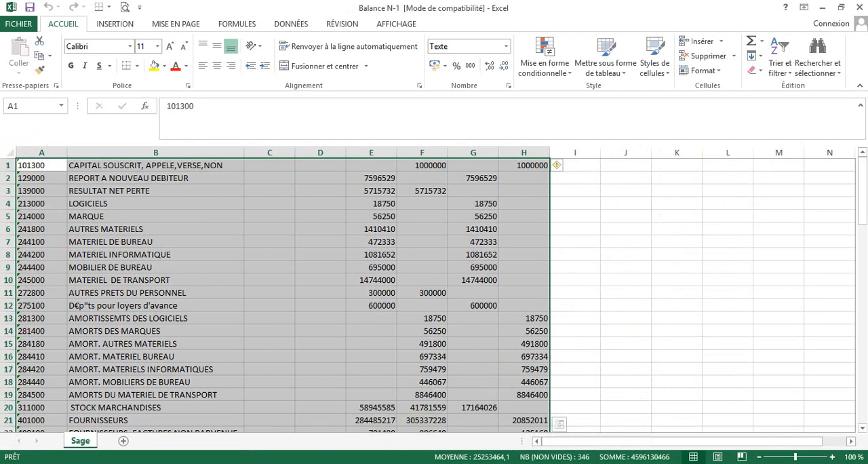
- Switch to the separate BALANCE N workbook and calculate the net opening balance of account 401000 in J19 with the formula +D22-C22
mouse_move(359, 441)
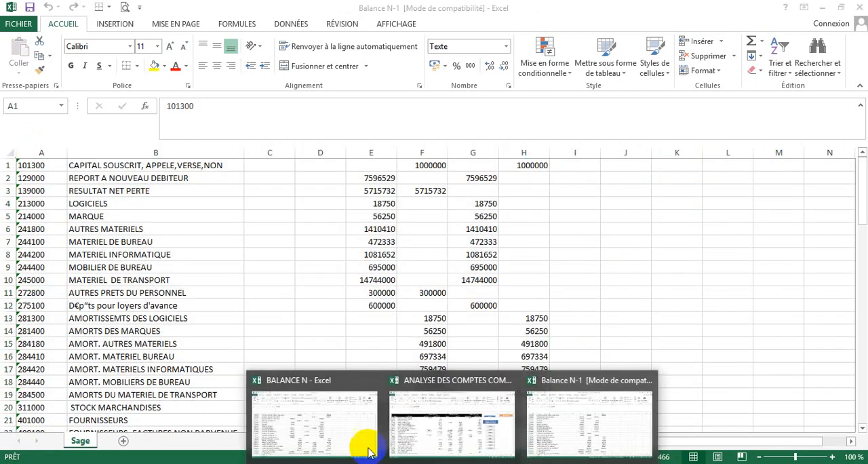
left_click(314, 434)
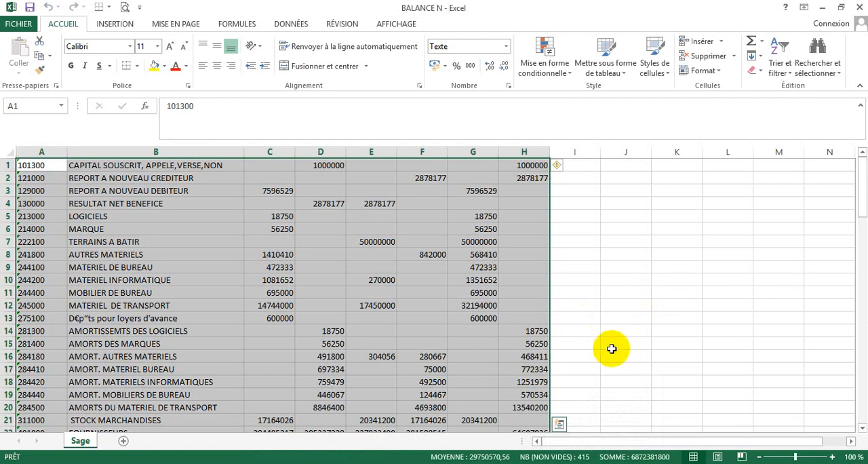
left_click_drag(860, 195, 862, 218)
left_click(601, 266)
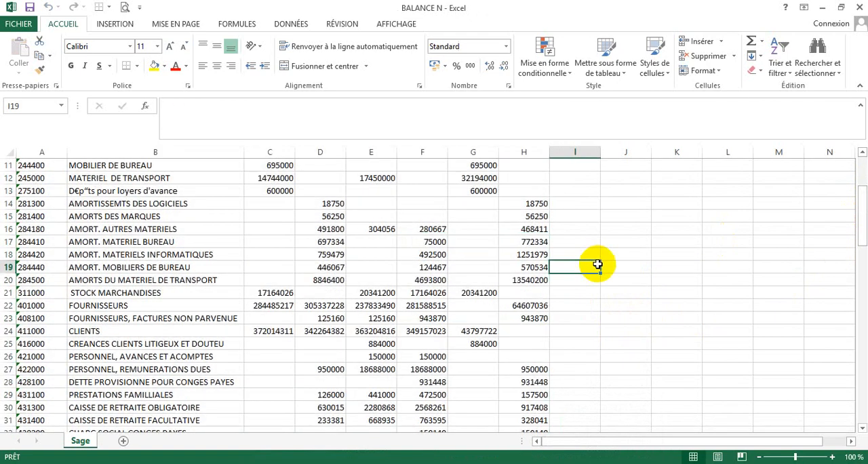
type("+")
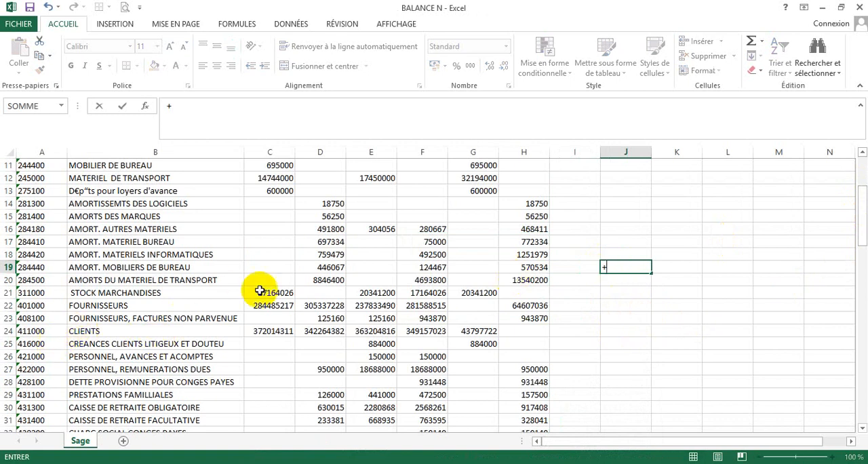
left_click(326, 307)
type("-")
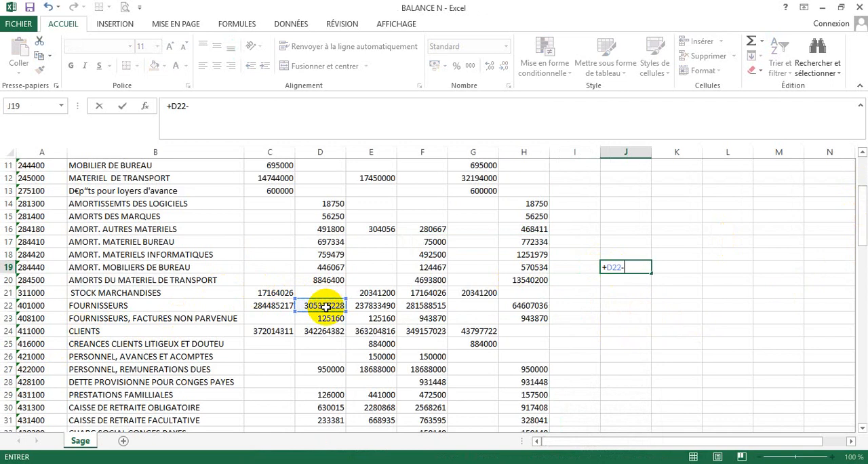
left_click(273, 306)
key("Return")
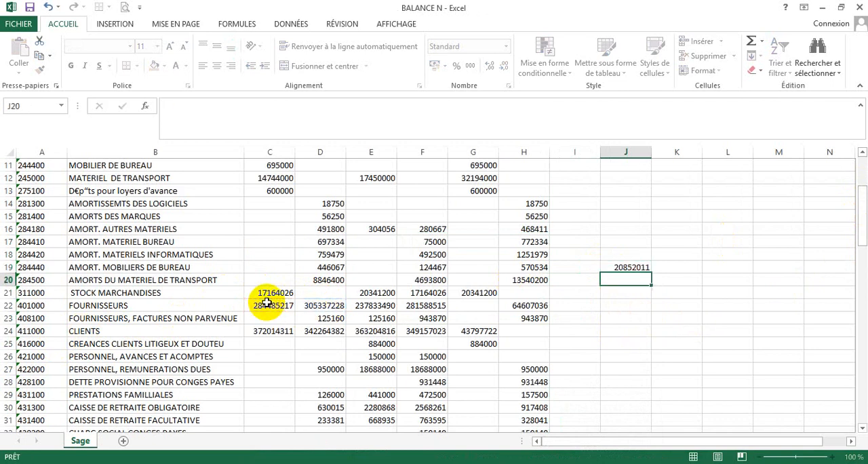
- Enter 20852011 in cell J20, directly under the calculated net supplier balance
type("208")
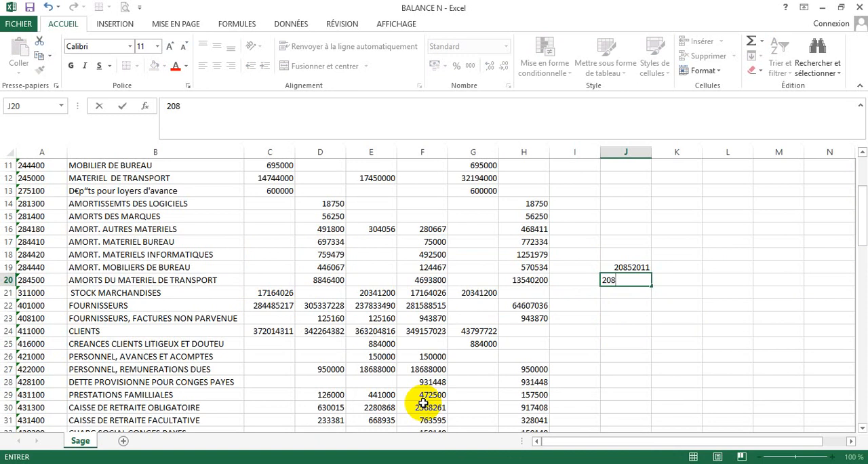
type("52011")
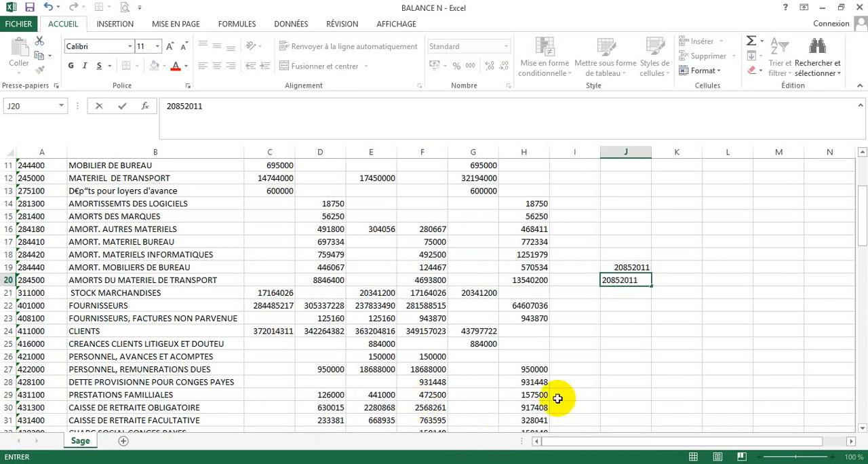
left_click_drag(640, 280, 594, 280)
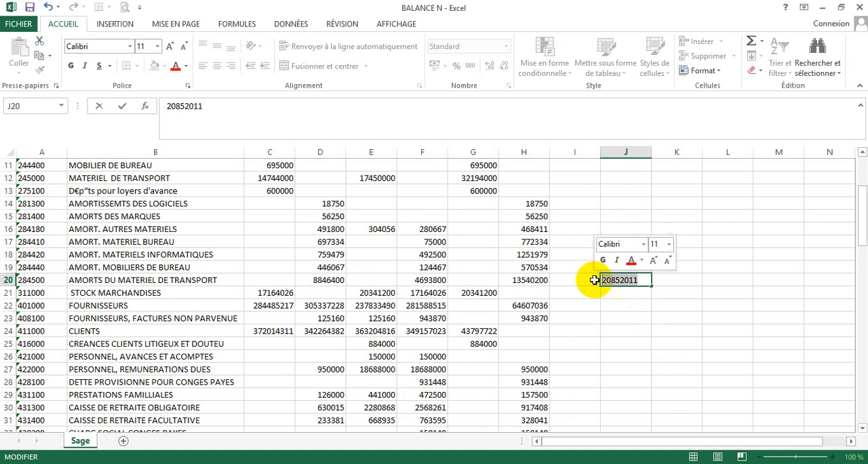
left_click(640, 298)
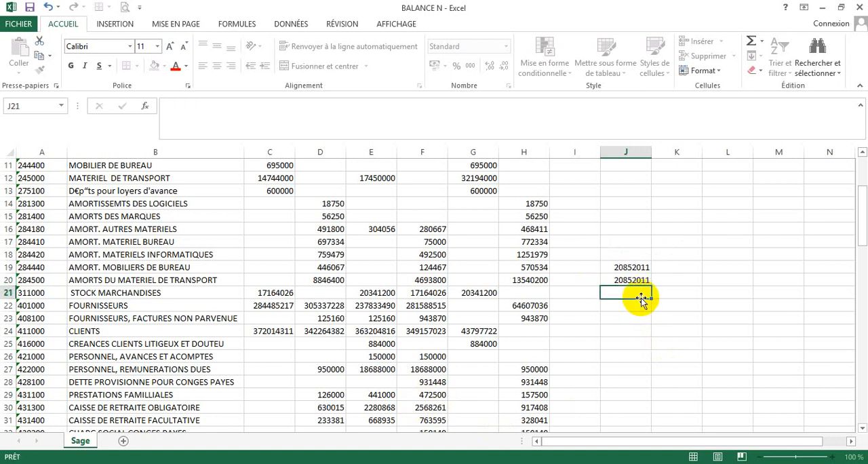
- Calculate the net opening balance of account 411000 CLIENTS in J21 with the formula +C24-D24
type("+")
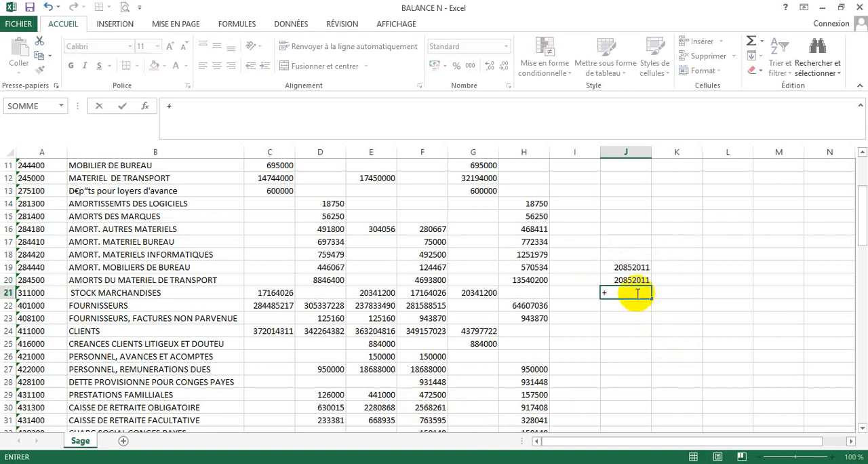
left_click(274, 331)
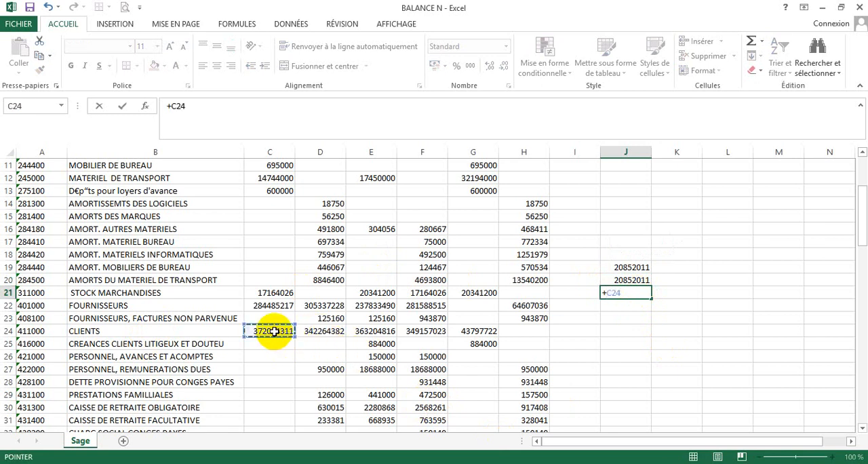
type("-")
left_click(317, 331)
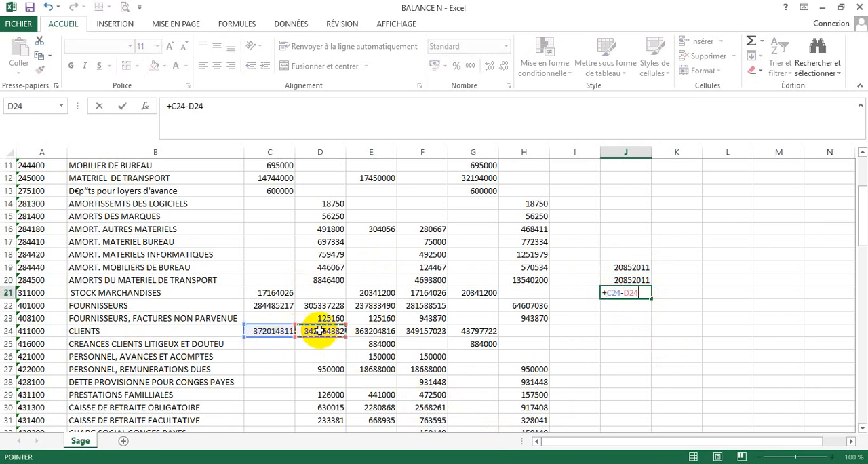
key("Return")
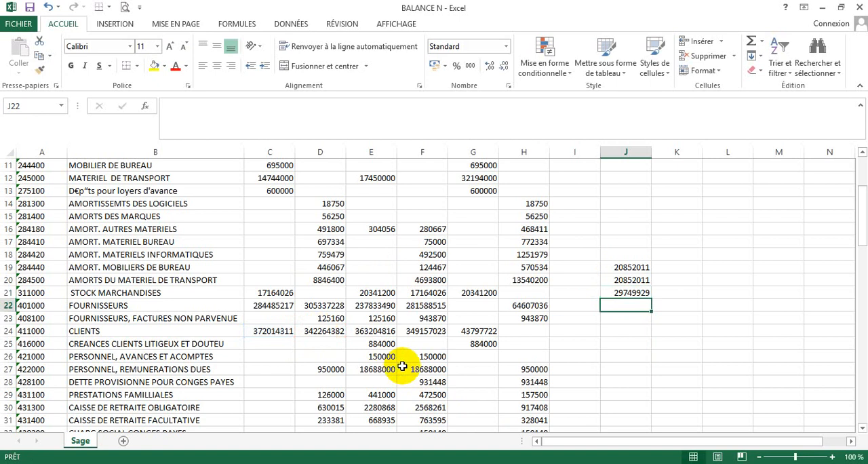
- Enter 29749929 as a fixed value in cell J22, directly under the calculated net client balance
type("29")
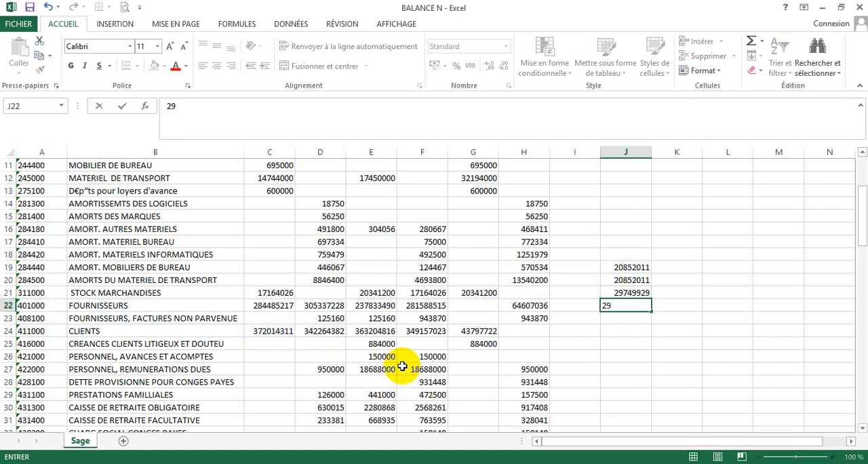
type("4")
type("4")
key("BackSpace")
key("BackSpace")
type("749929")
left_click(718, 331)
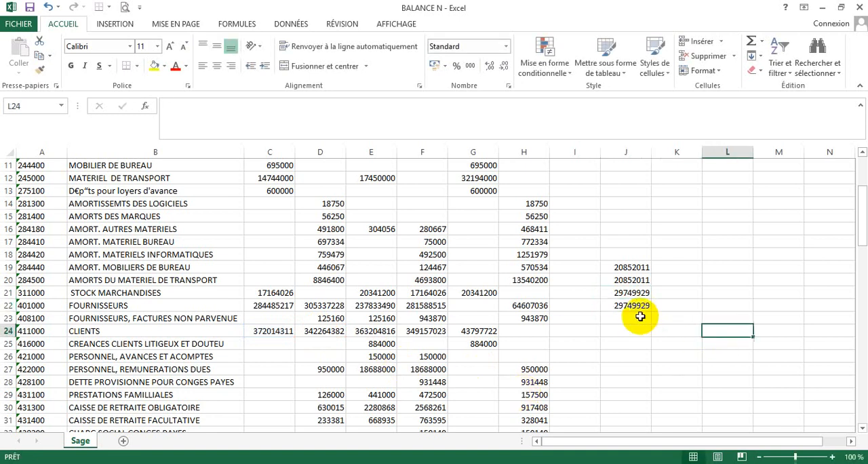
- Copy cell J20 containing 20852011 and switch to the ANALYSE DES COMPTES workbook
left_click(628, 280)
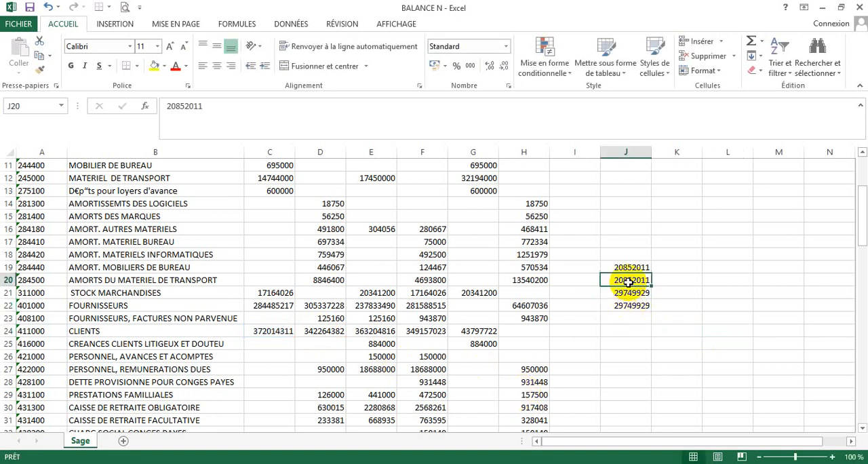
key("ctrl+c")
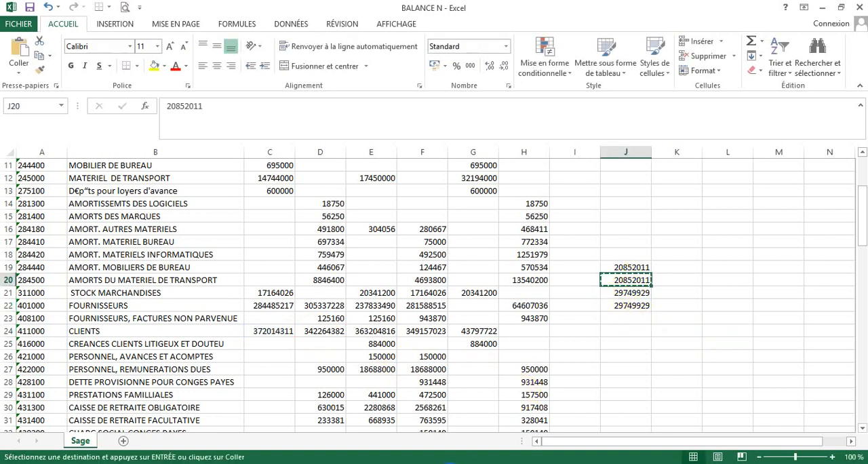
mouse_move(434, 463)
left_click(447, 425)
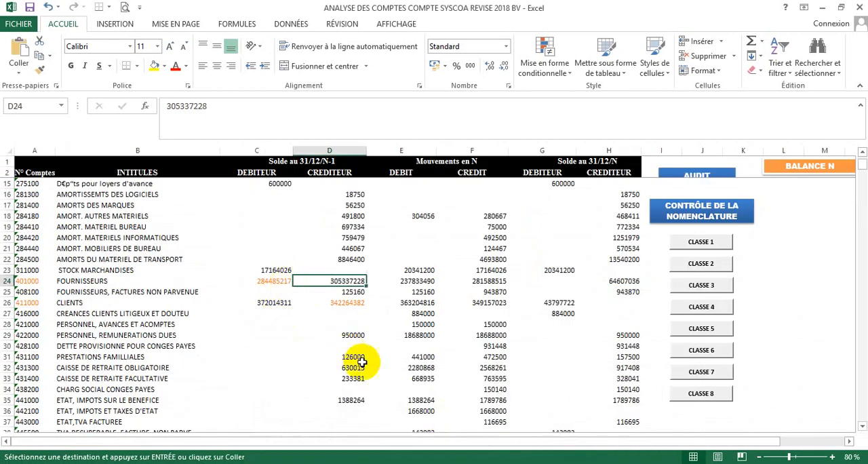
left_click(444, 463)
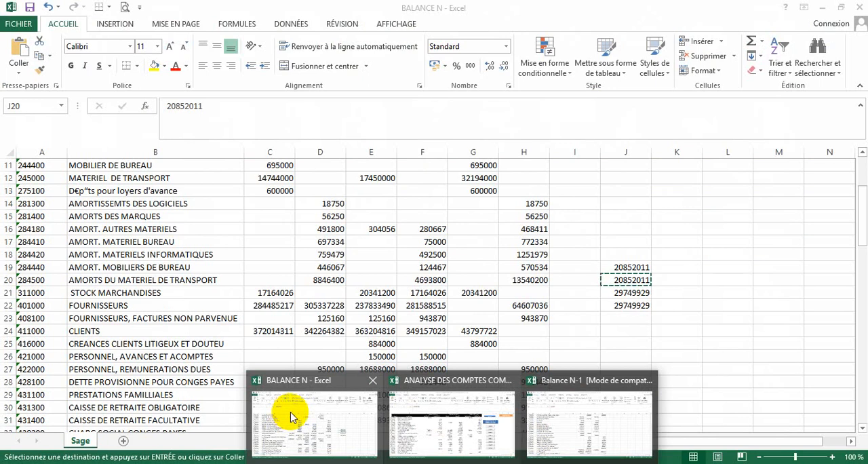
left_click(420, 434)
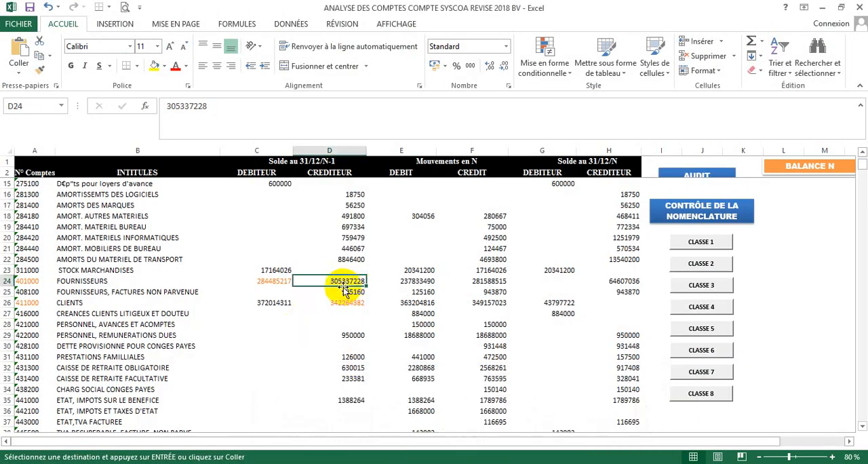
- Clear the N-1 debit and credit balances of account 401000 FOURNISSEURS in C24 and D24
left_click(268, 281)
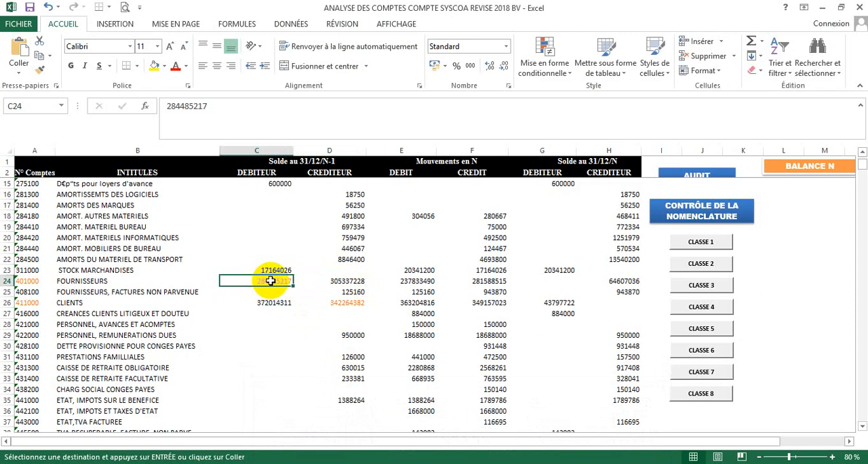
key("Delete")
left_click(345, 281)
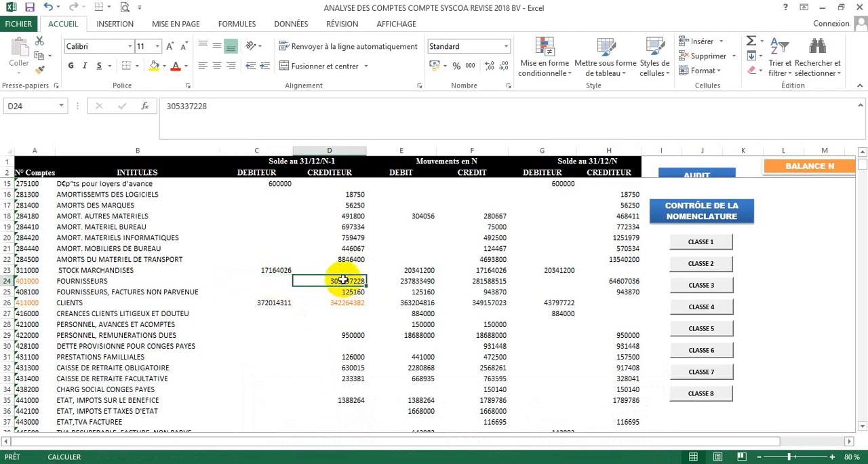
key("BackSpace")
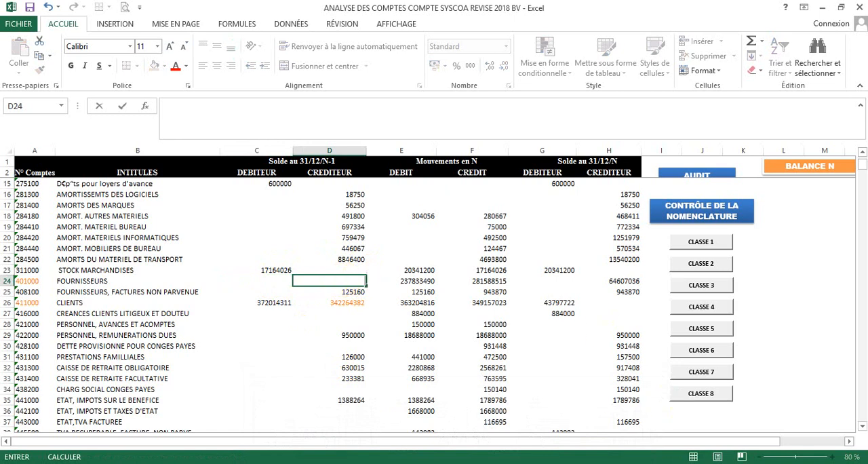
- Copy the figure 20852011 from J20 of BALANCE N and paste it as the N-1 credit balance of account 401000 in D24 of the analysis workbook
mouse_move(488, 452)
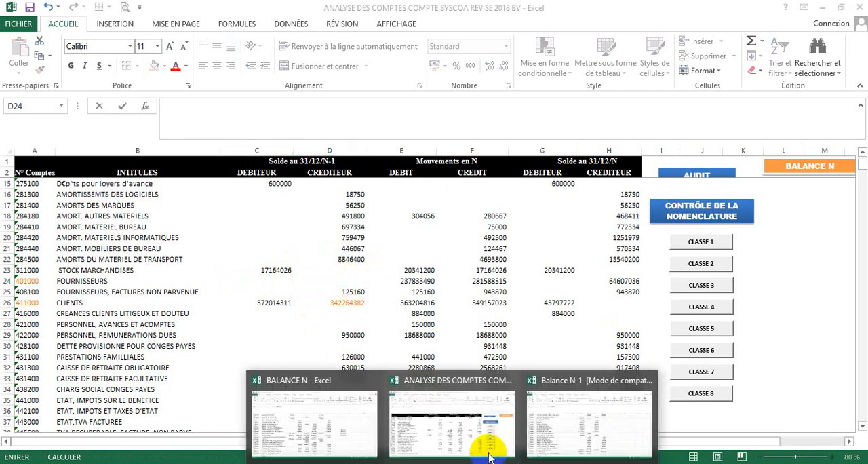
left_click(569, 425)
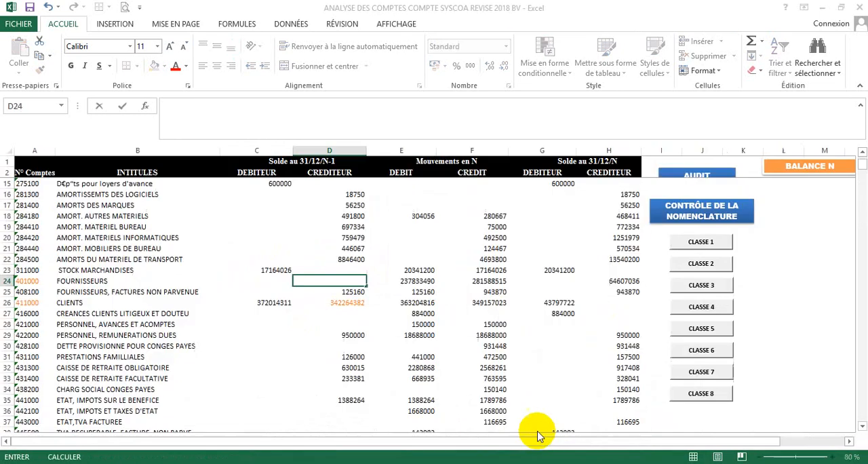
left_click(457, 463)
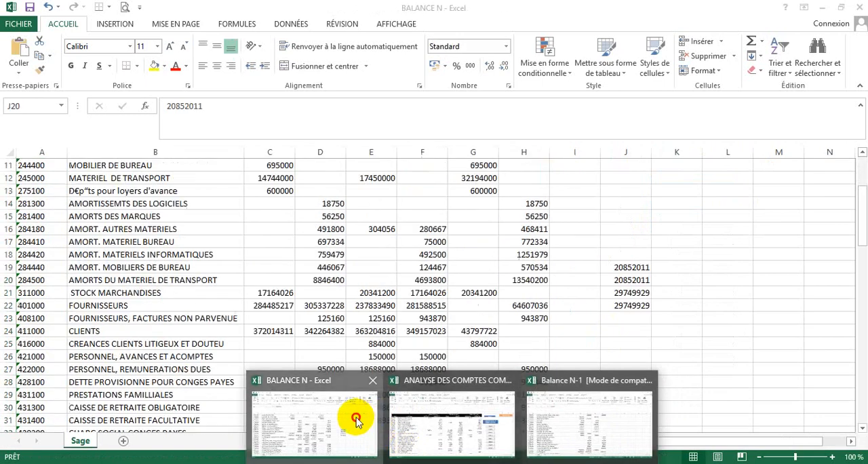
left_click(375, 421)
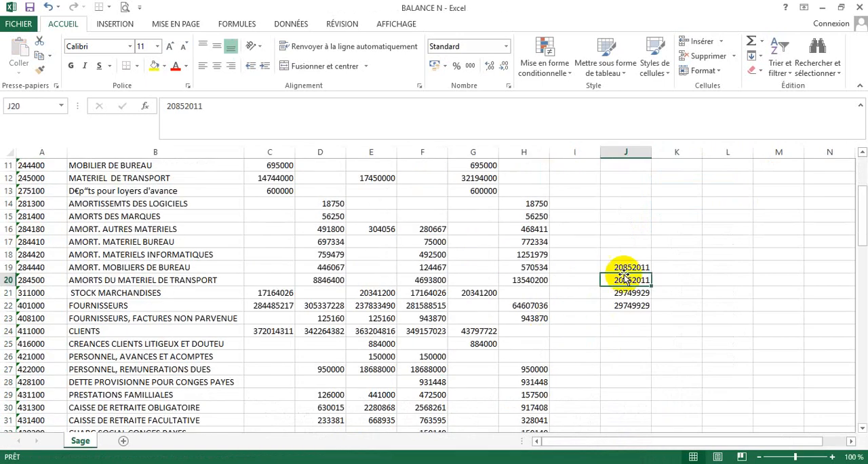
left_click(220, 118)
left_click_drag(219, 106, 140, 106)
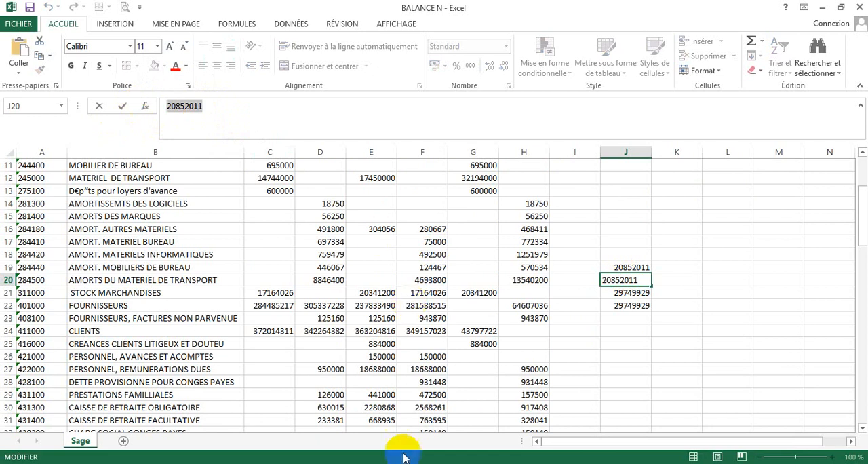
left_click(443, 461)
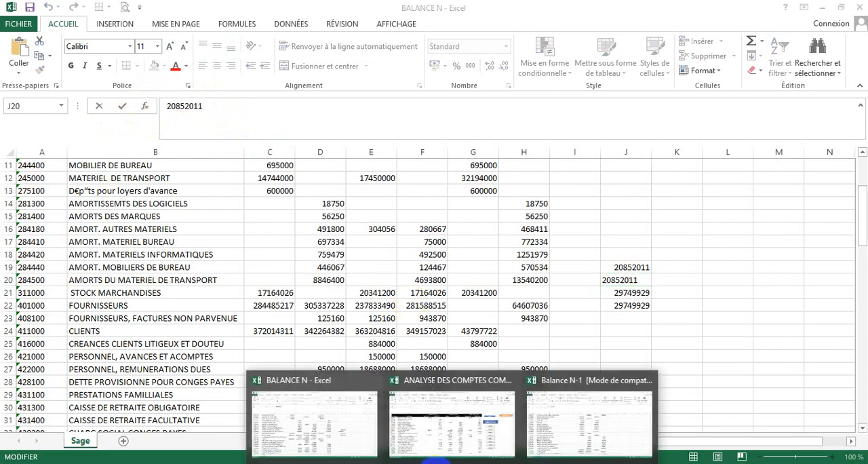
left_click(325, 438)
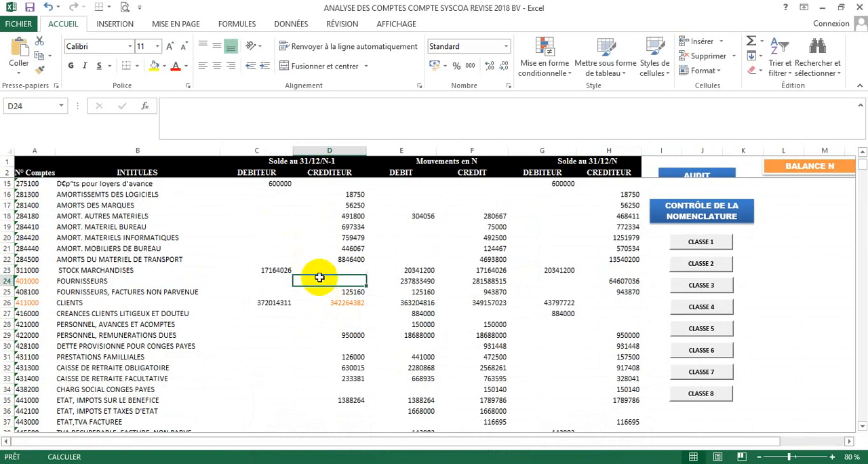
left_click(21, 54)
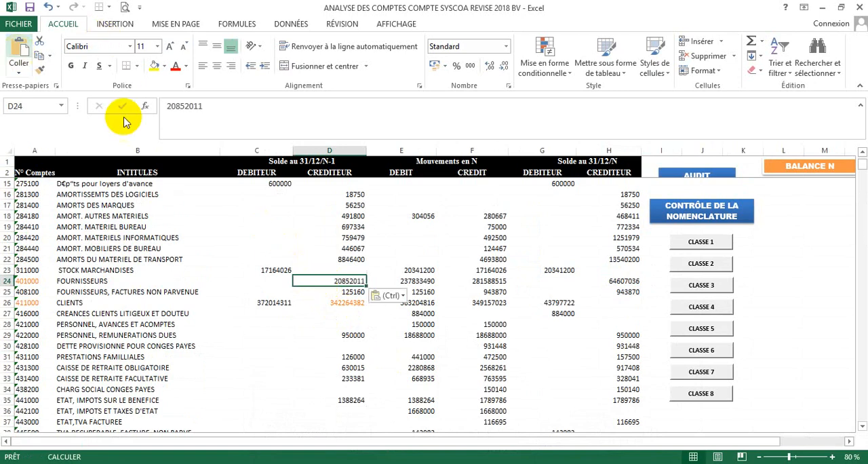
- Clear the N-1 credit balance of account 411000 CLIENTS in D26 and select its debit balance in C26
left_click(337, 303)
key("Delete")
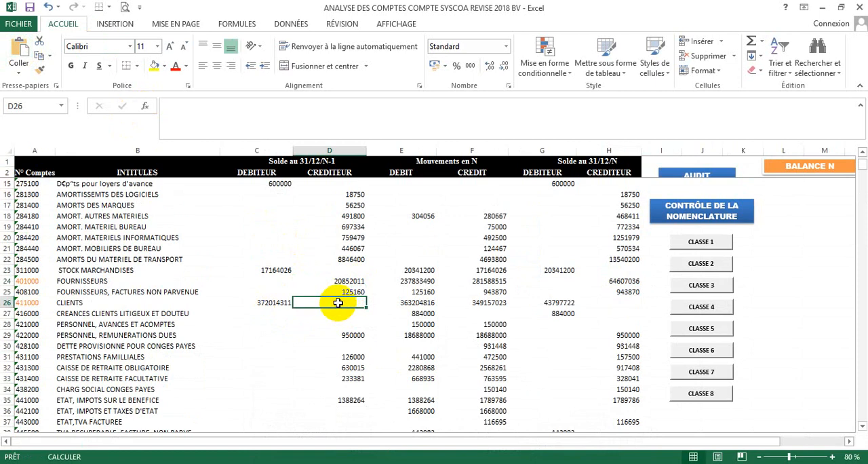
left_click(275, 303)
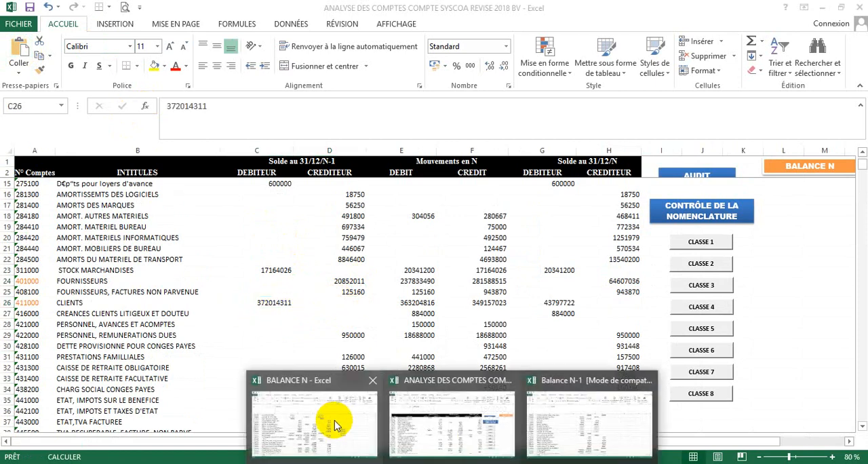
- Copy cell J22 containing 29749929 from the BALANCE N workbook and return to the analysis workbook
left_click(330, 426)
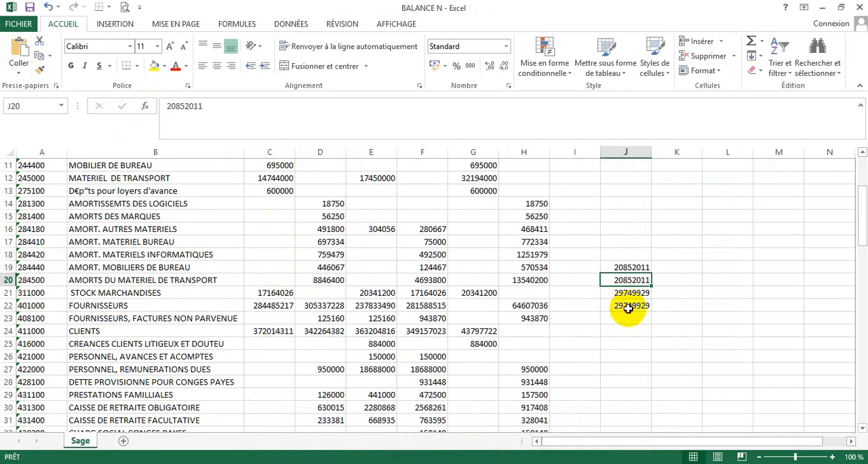
left_click(628, 306)
key("ctrl+c")
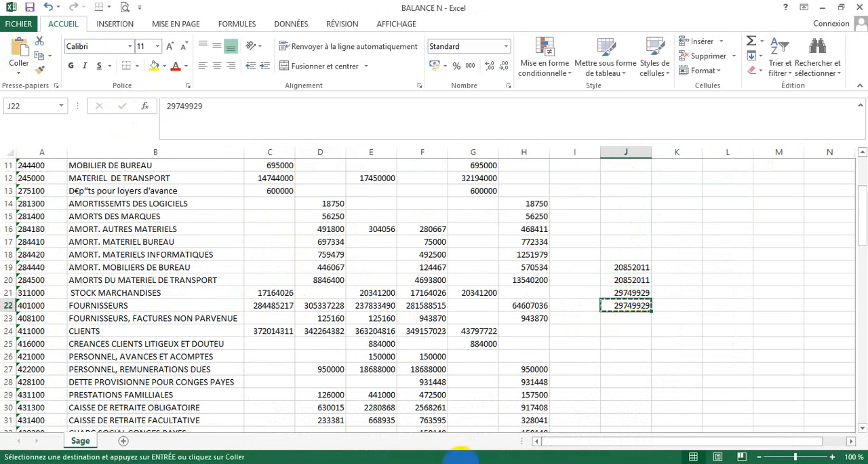
mouse_move(451, 461)
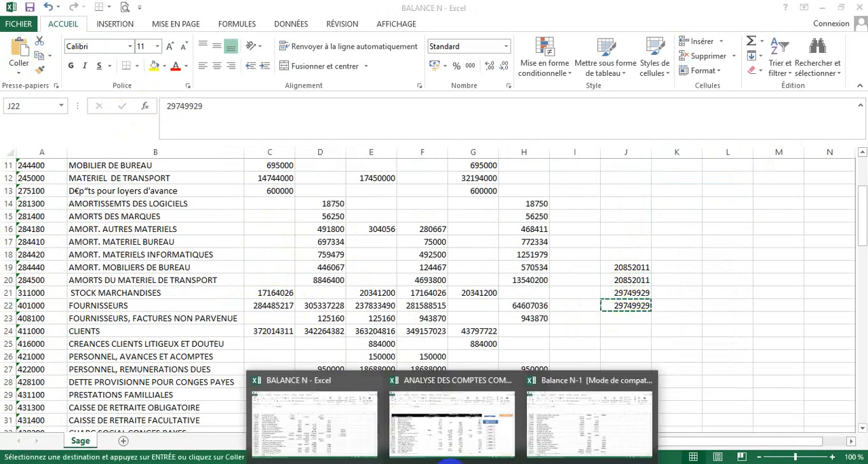
left_click(449, 422)
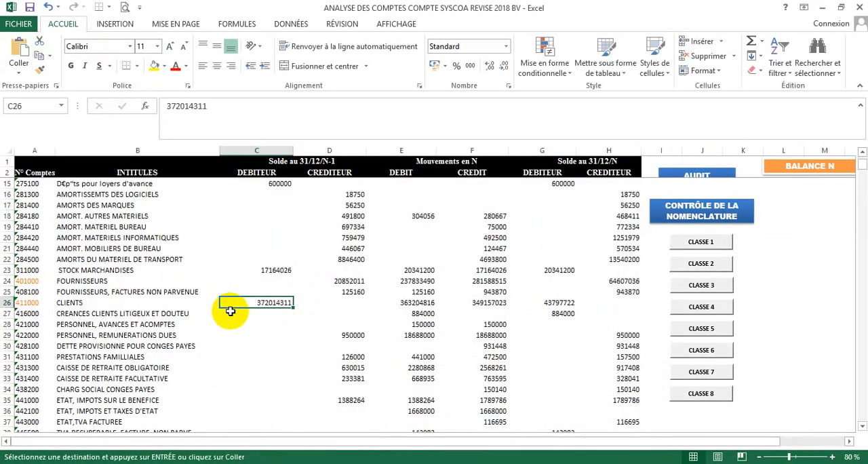
- Clear the N-1 debit balance of account 411000 CLIENTS in C26 and open the paste options for that cell
key("BackSpace")
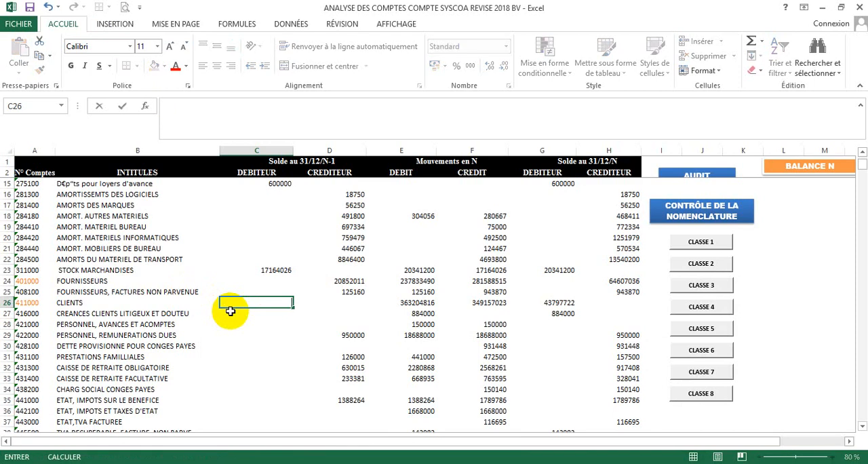
key("Return")
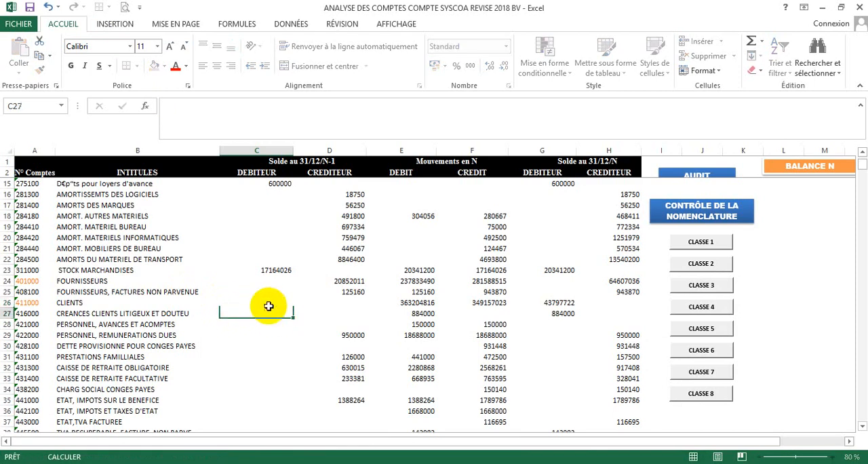
left_click(261, 303)
right_click(261, 302)
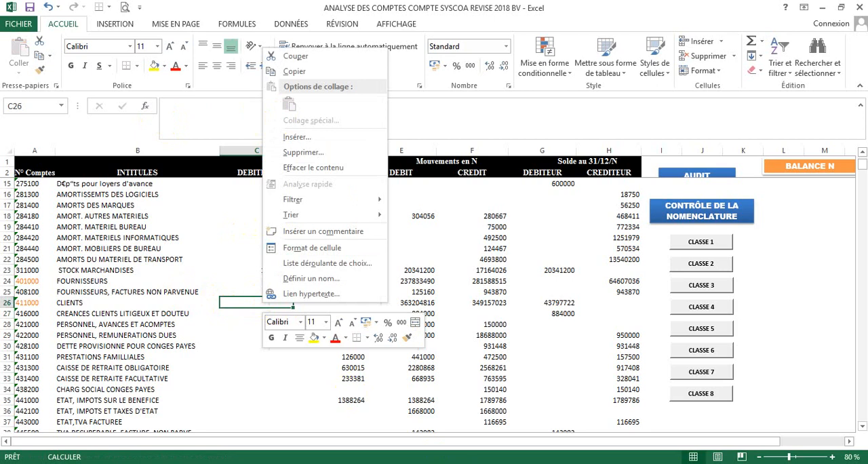
- Copy the figure 29749929 from J22 of BALANCE N and paste it as the N-1 debit balance of account 411000 in C26 of the analysis workbook
left_click(452, 463)
mouse_move(362, 429)
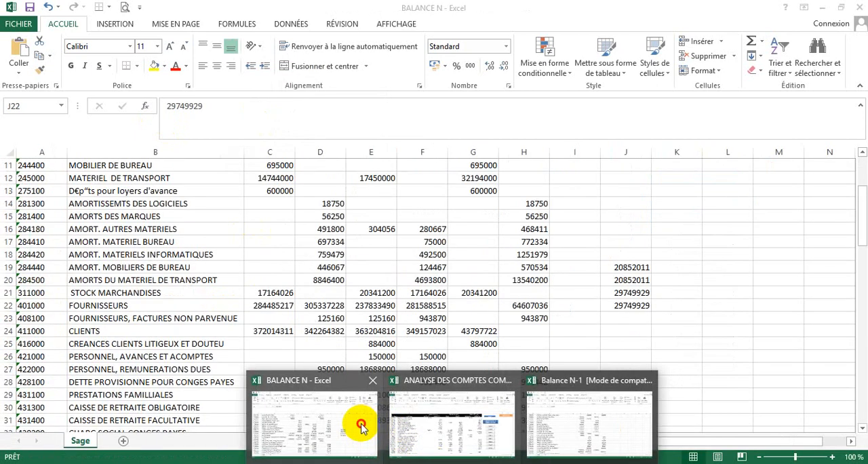
left_click(361, 425)
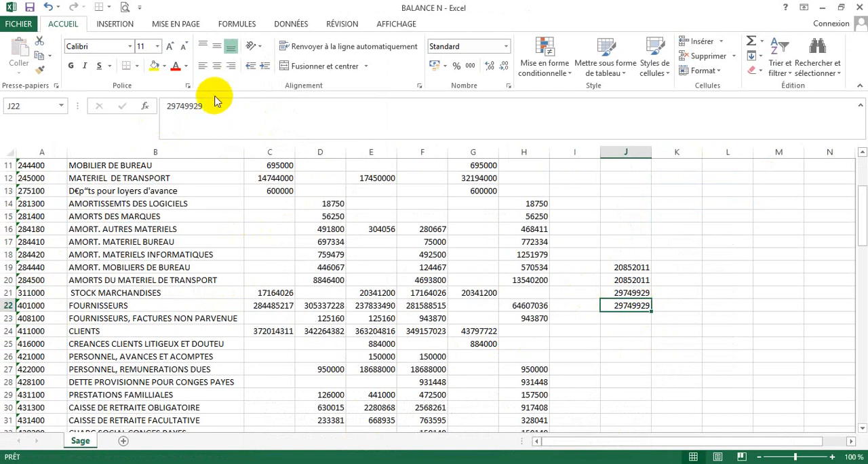
left_click_drag(213, 108, 106, 110)
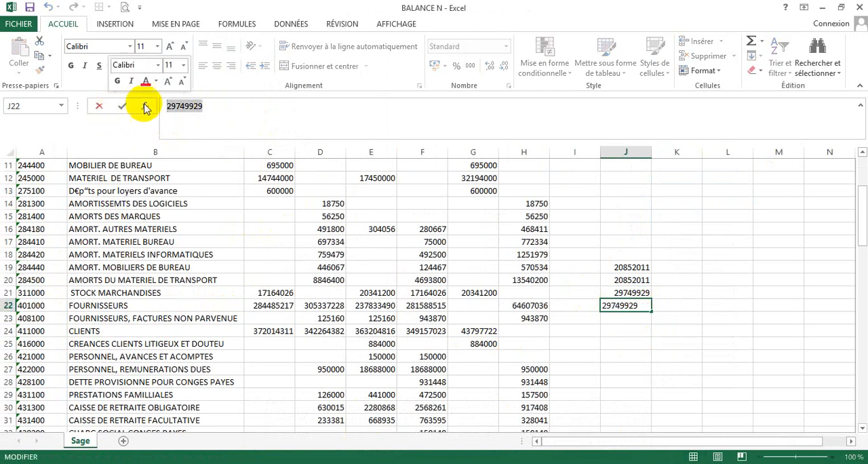
right_click(178, 107)
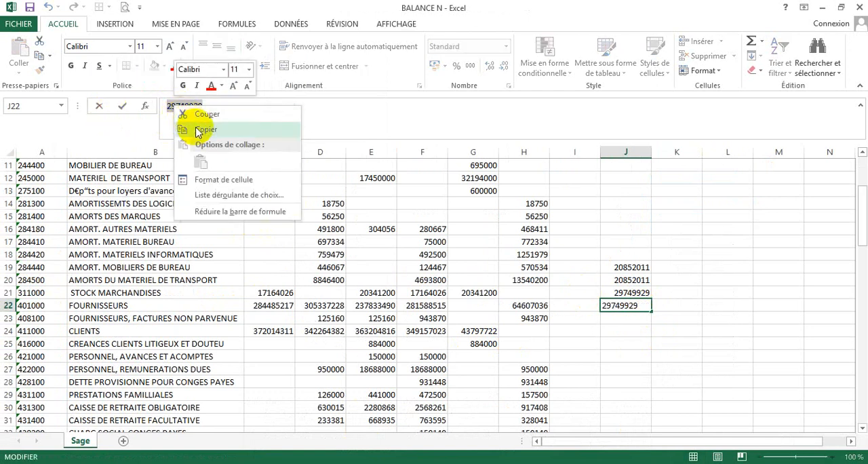
left_click(198, 129)
mouse_move(333, 427)
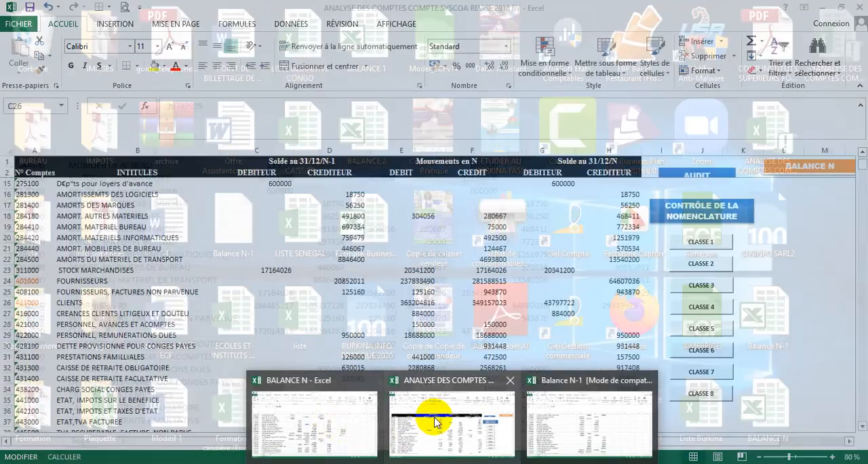
left_click(438, 417)
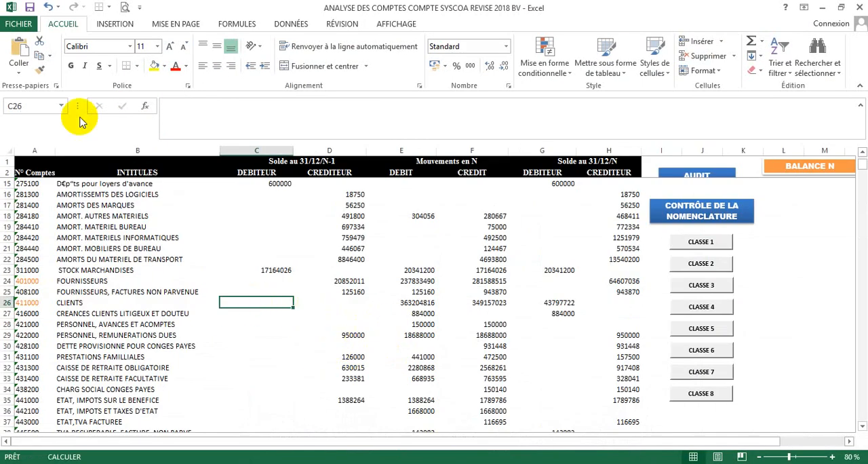
left_click(21, 55)
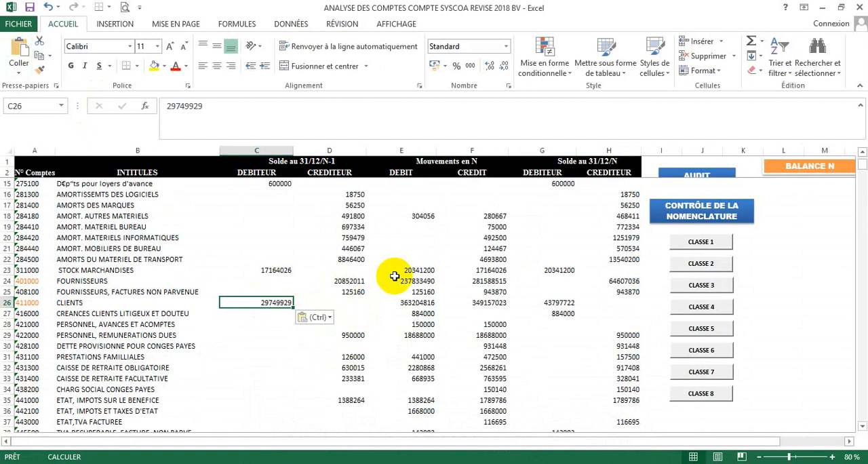
left_click(423, 303)
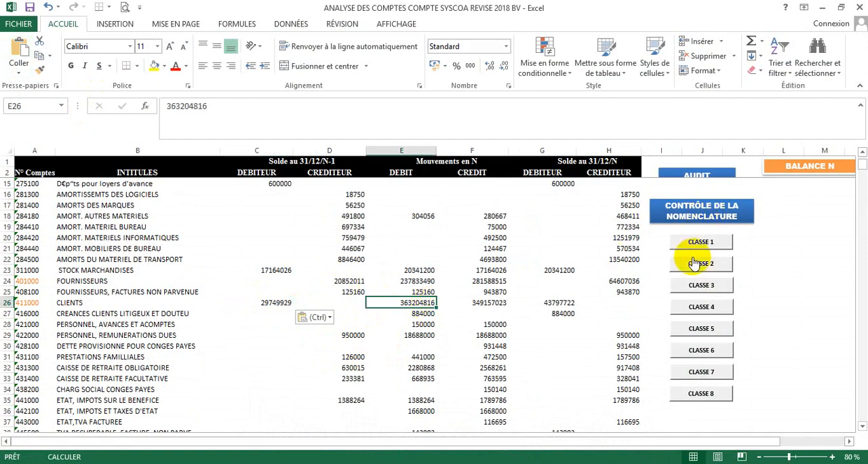
- Run the balances audit with option 2 for the REPORTS A NOUVEAU and go through the class checks until the control ends
left_click(862, 154)
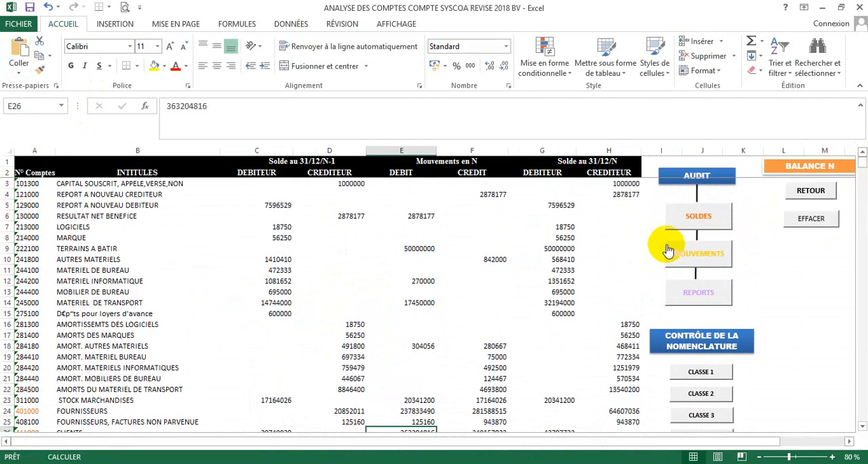
left_click(696, 218)
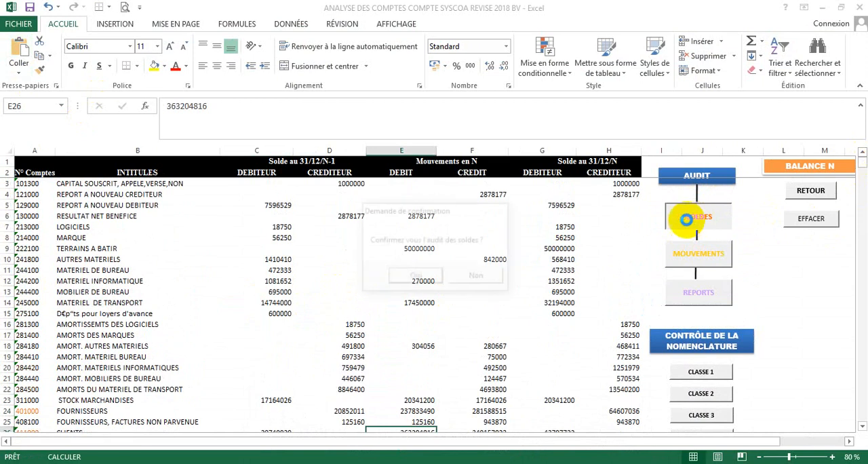
left_click(415, 277)
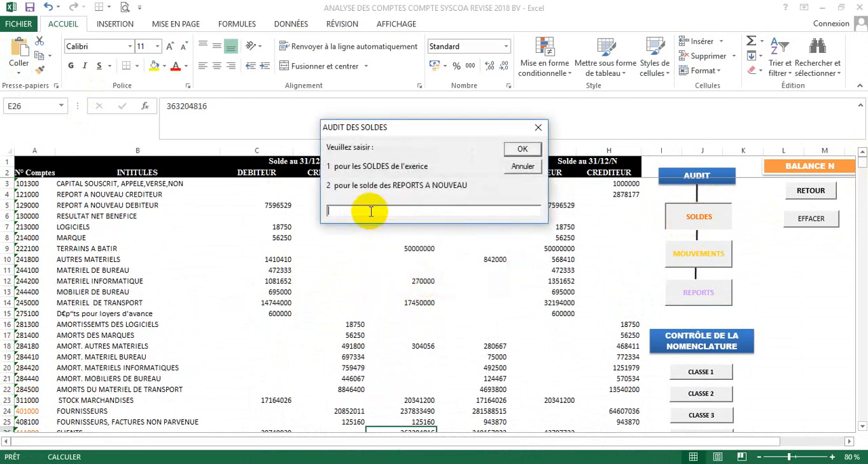
left_click(518, 146)
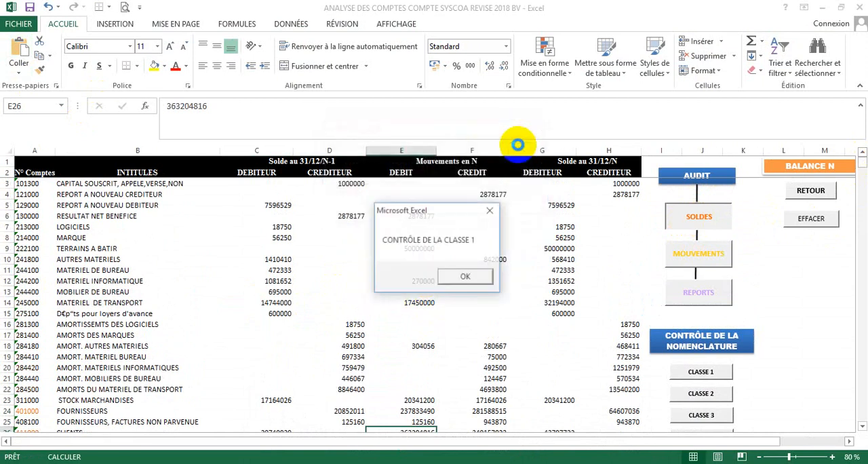
left_click(463, 276)
left_click(462, 276)
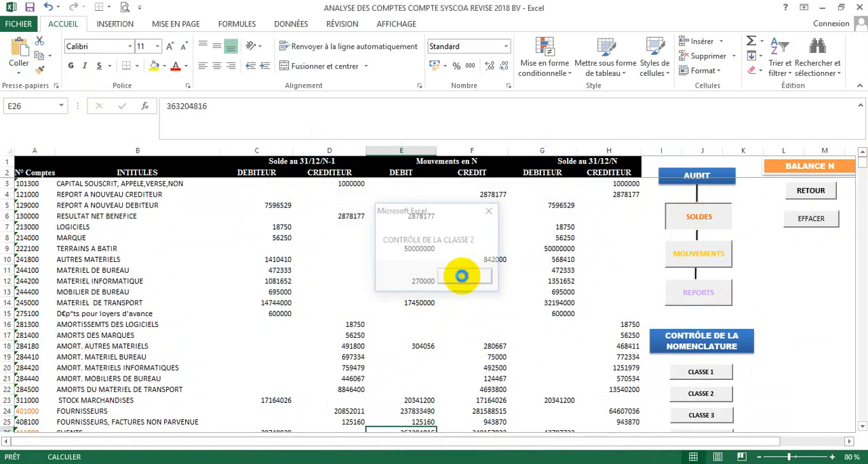
left_click(462, 278)
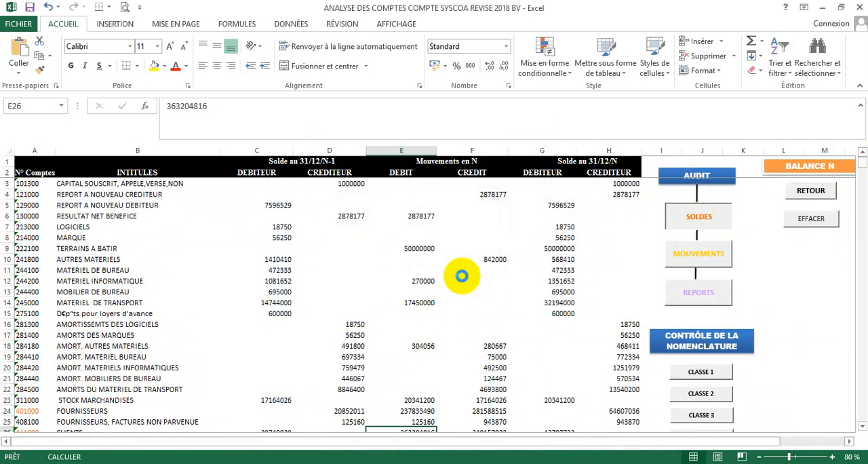
left_click(463, 277)
left_click(464, 278)
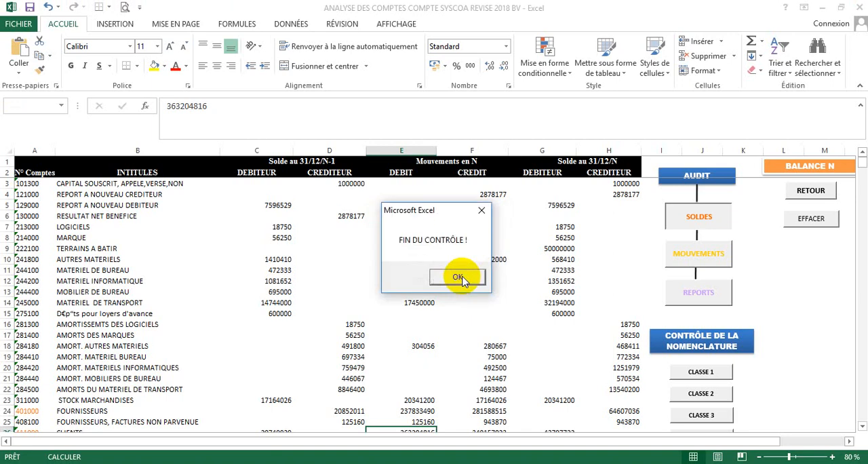
left_click(461, 276)
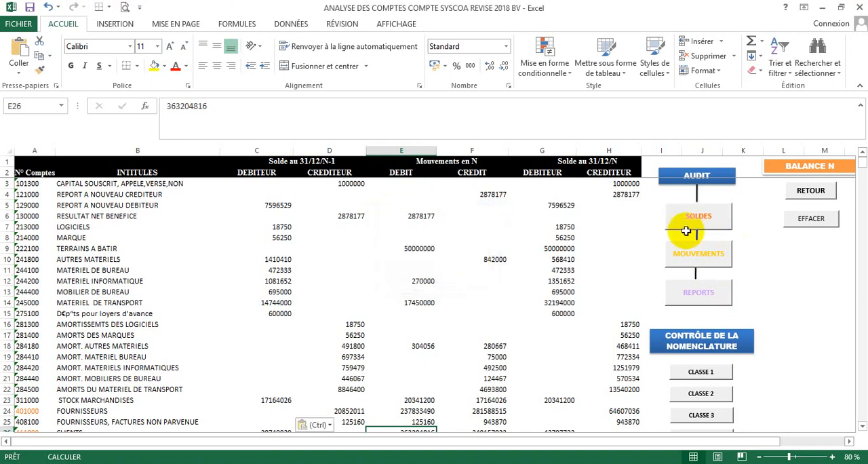
- Run the audit of movements and check the debit 68 and credit 28 depreciation allowances in its report
left_click(701, 269)
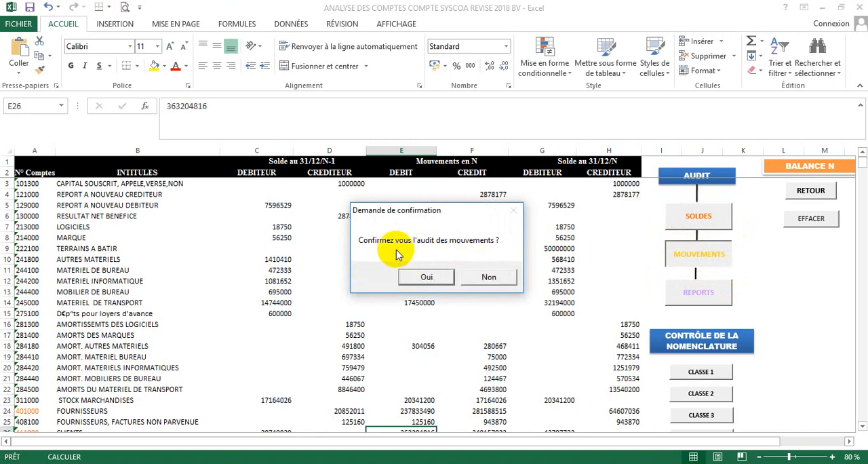
left_click(426, 278)
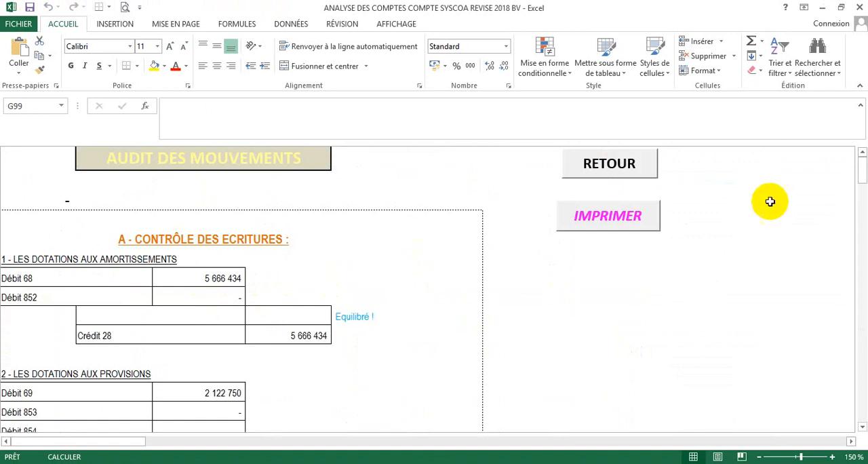
left_click_drag(863, 174, 861, 174)
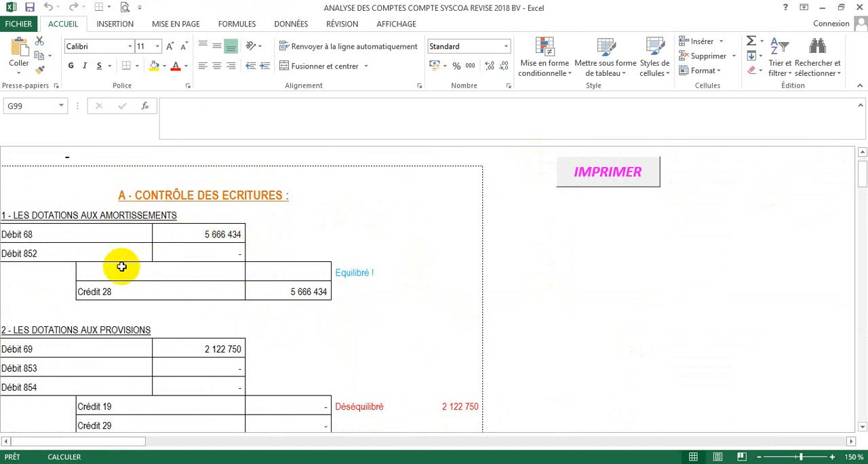
left_click(27, 236)
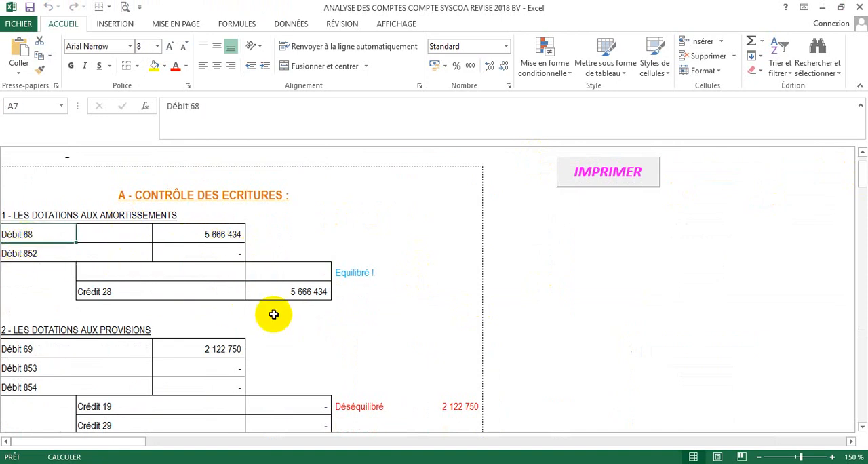
left_click(304, 295)
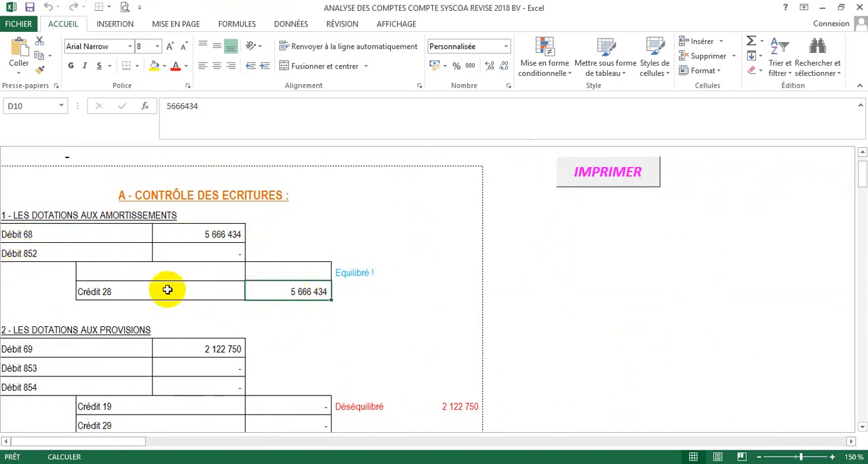
- Examine the provision allowances, provisioned charges and remaining sections of the movements audit report for unbalanced entries
left_click_drag(858, 175, 860, 187)
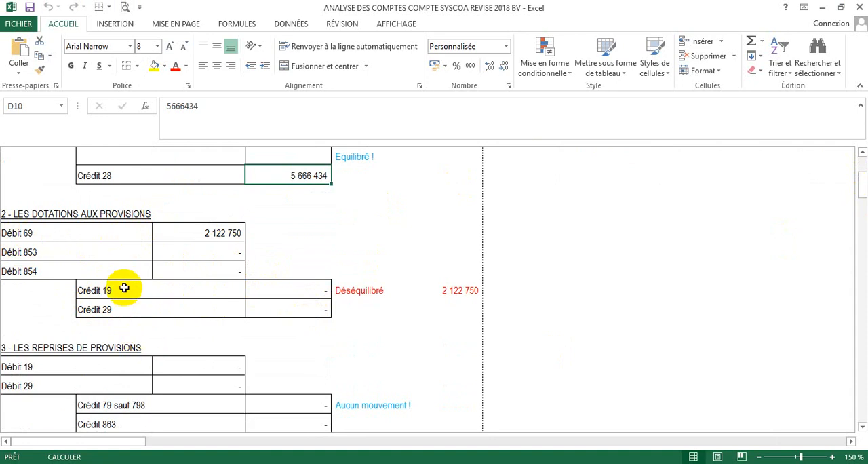
left_click(173, 291)
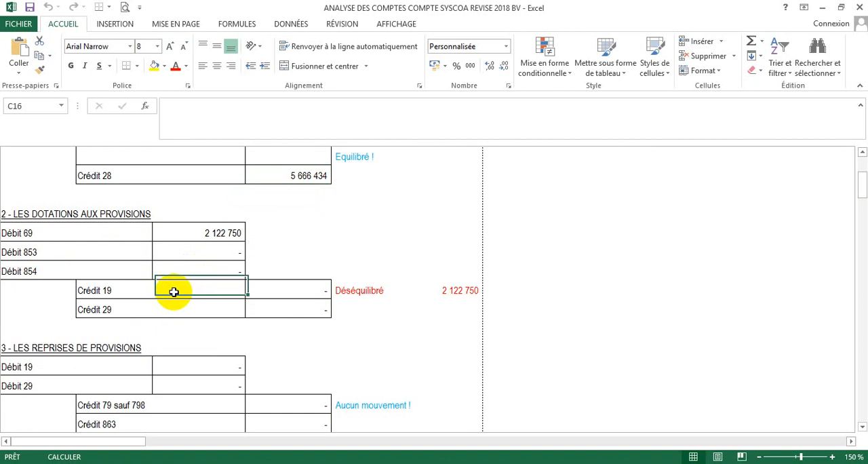
left_click(116, 226)
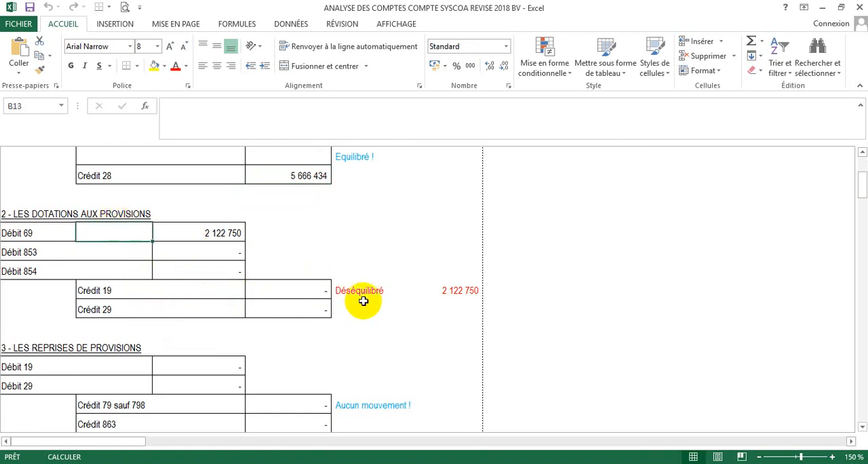
left_click_drag(859, 183, 862, 209)
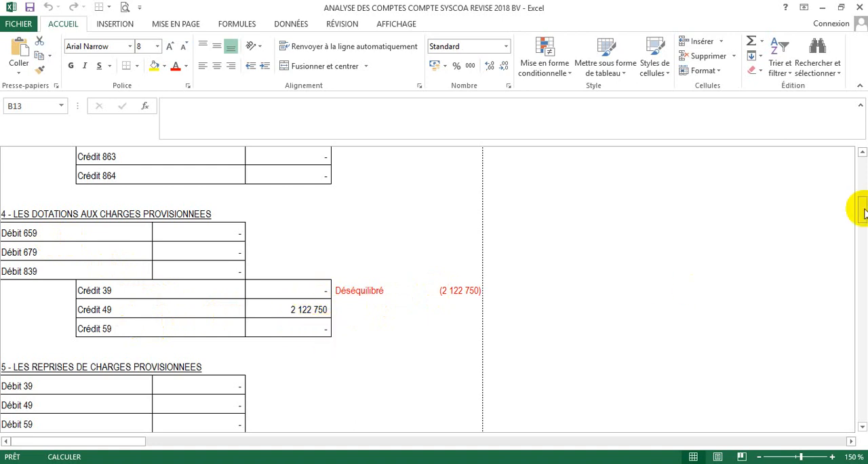
left_click_drag(863, 212, 860, 298)
left_click_drag(861, 314, 860, 261)
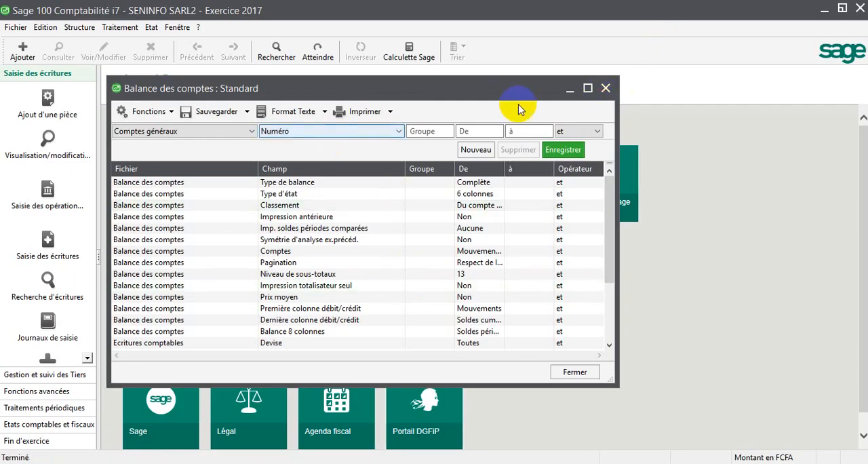
- In Sage 100 Comptabilité, close the account balance window and open general account 691100 DOT PROV RISQUE ET CHARGES from general accounts management
left_click(605, 89)
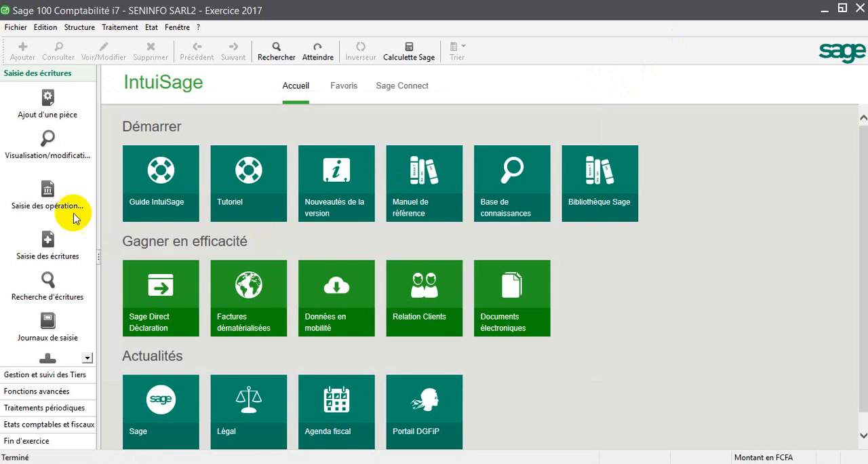
left_click(119, 27)
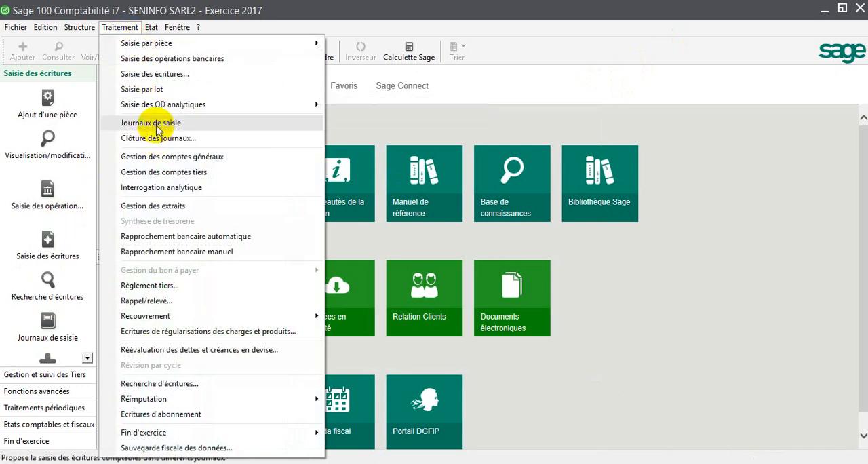
left_click(159, 157)
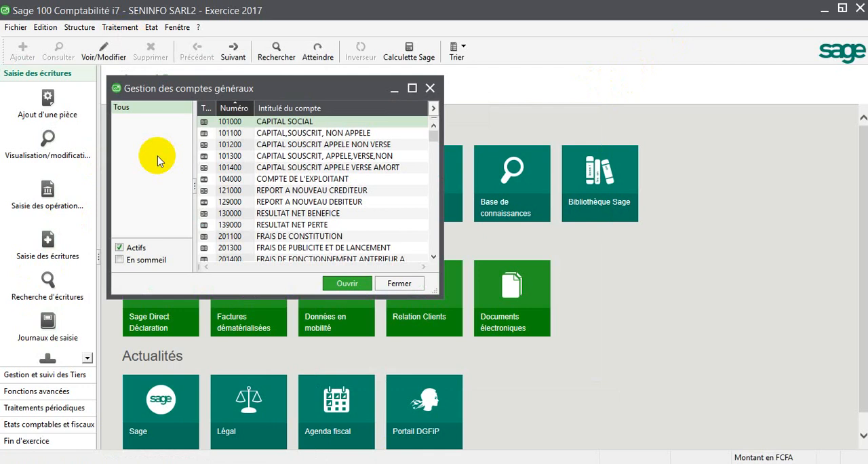
key("7")
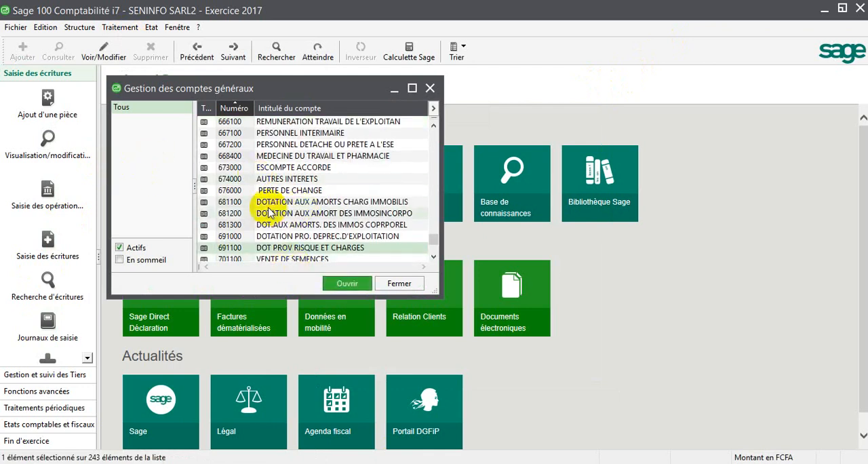
double_click(265, 252)
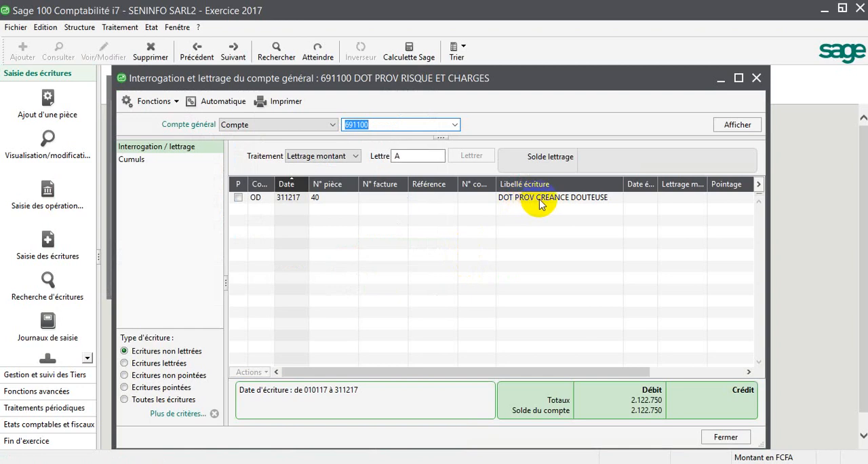
- Change the general account of the DOT PROV CREANCE DOUTEUSE debit entry in piece 40 to 659400, save it and close the journal
double_click(539, 200)
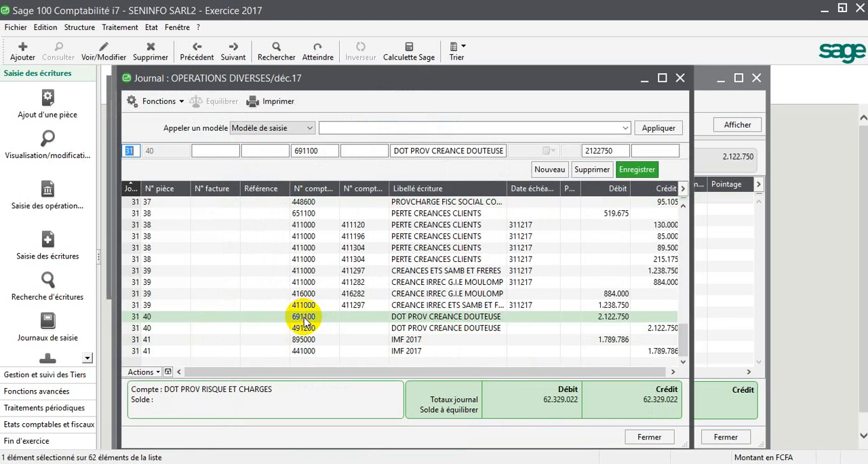
left_click(324, 152)
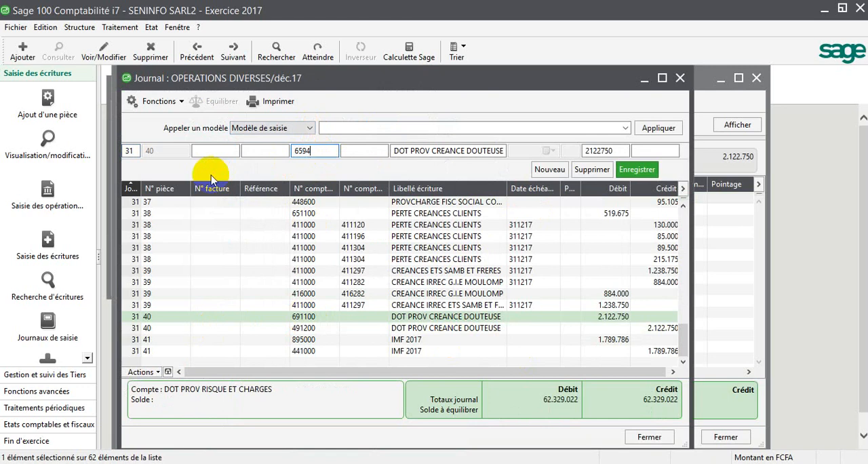
key("Return")
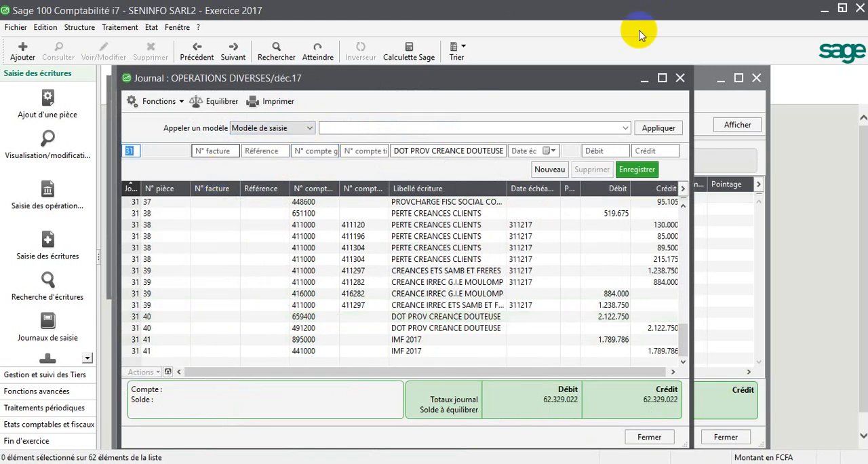
left_click(680, 78)
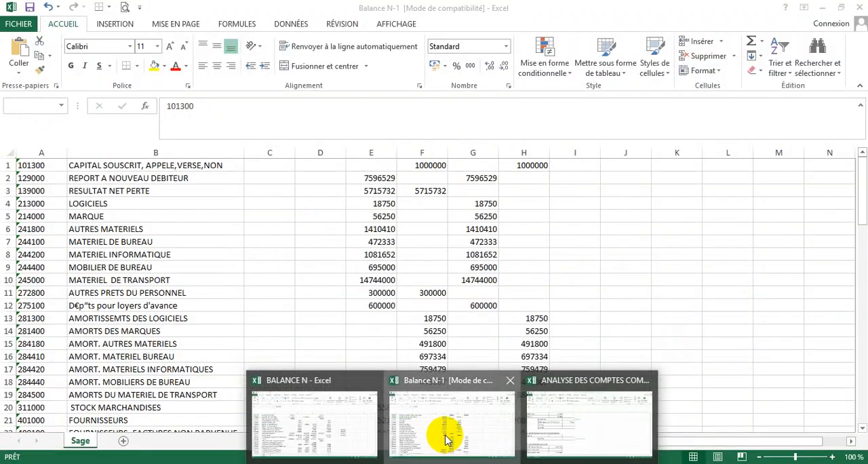
- Switch to the ANALYSE DES COMPTES workbook in Excel and return from the movements audit report to the balance N sheet
left_click(447, 434)
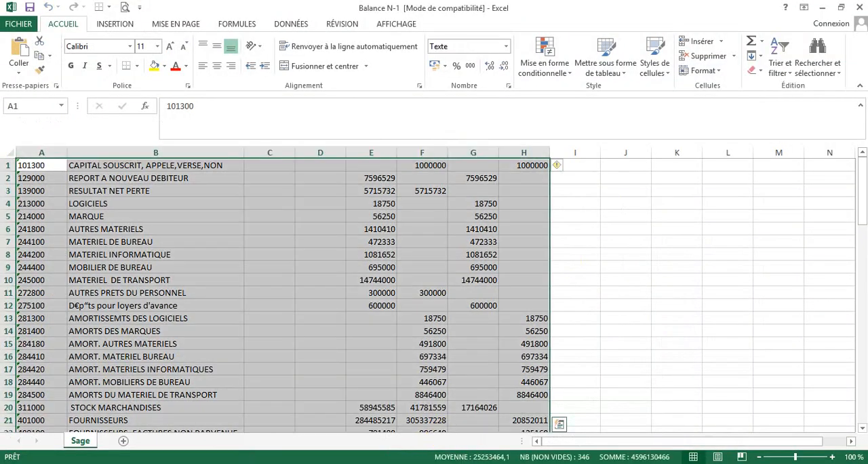
mouse_move(480, 441)
mouse_move(549, 427)
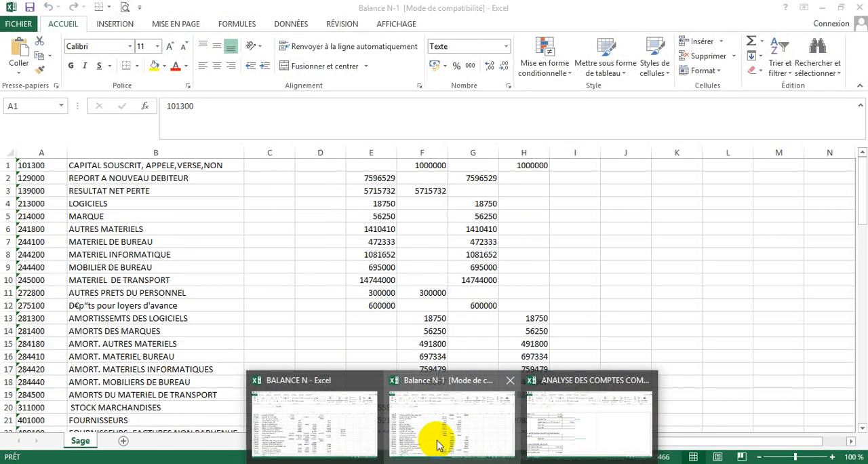
left_click(563, 431)
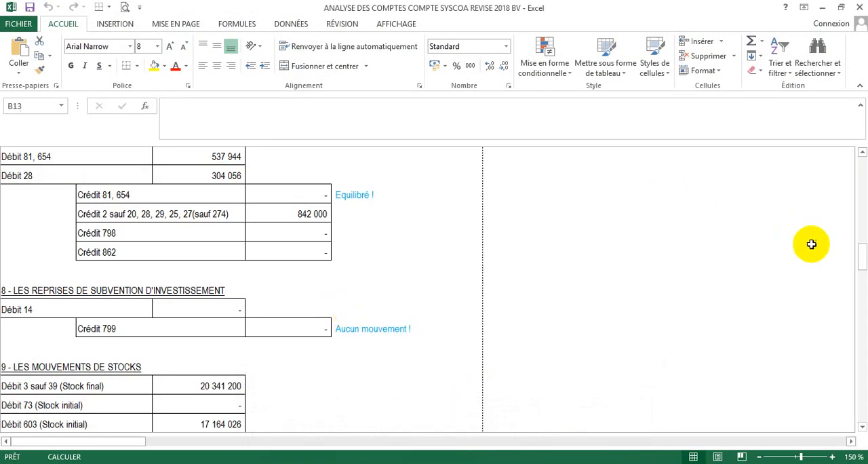
left_click_drag(862, 261, 848, 150)
left_click(619, 159)
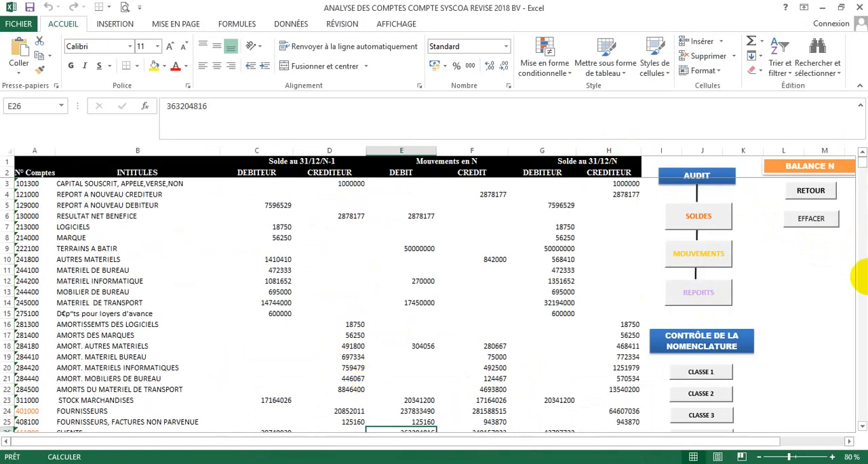
- Change the account number of the DOT PROV RISQUE ET CHARGES row in balance N to 659400
left_click_drag(863, 168, 862, 173)
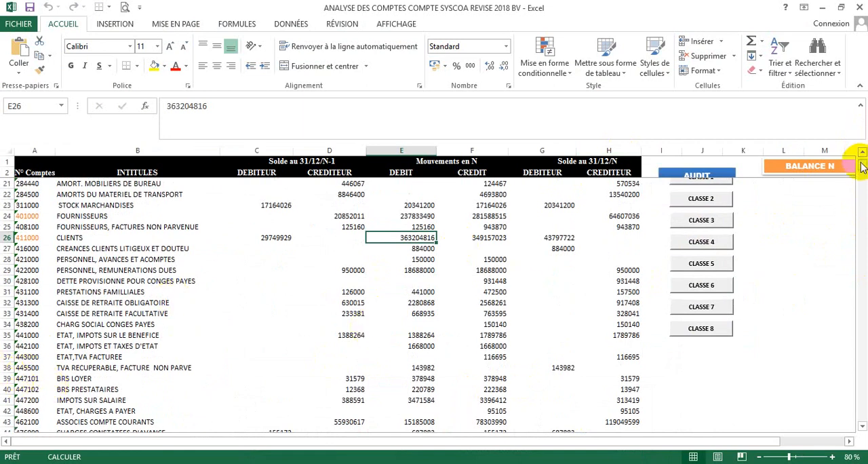
mouse_move(862, 167)
left_mouse_down()
mouse_move(864, 176)
mouse_move(861, 168)
left_mouse_up()
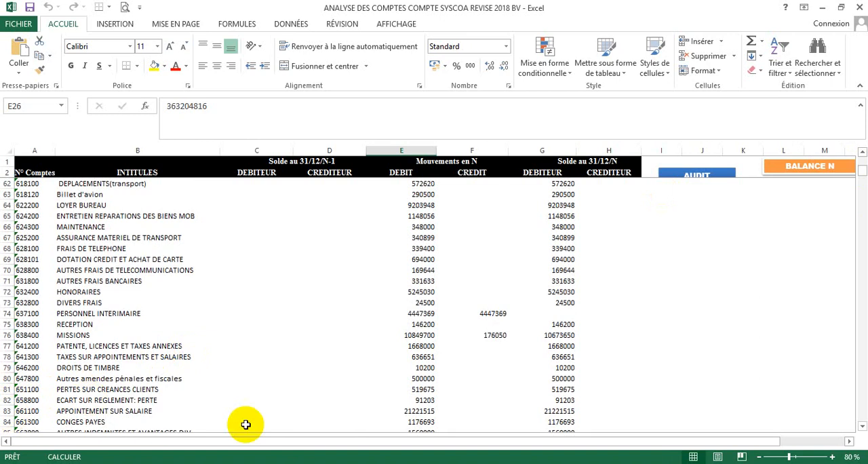
left_click(861, 425)
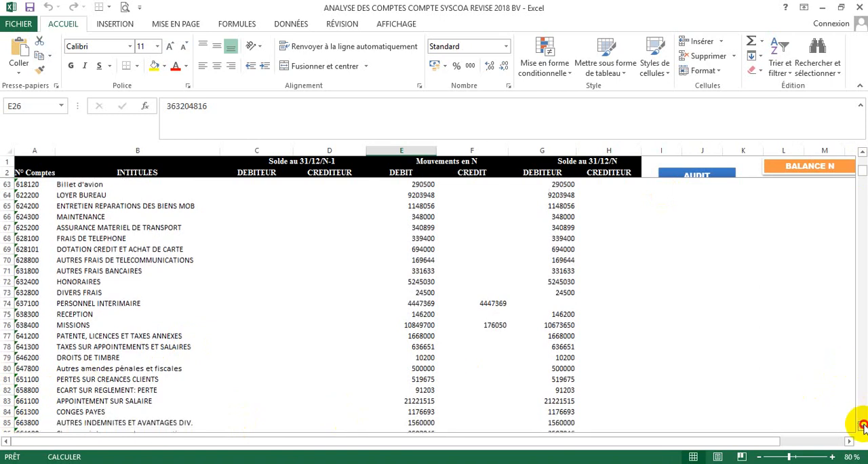
left_click(861, 426)
left_click(862, 426)
left_click(862, 426)
left_click(861, 426)
left_click(862, 426)
left_click(862, 426)
left_click(861, 426)
left_click(862, 425)
left_click(862, 426)
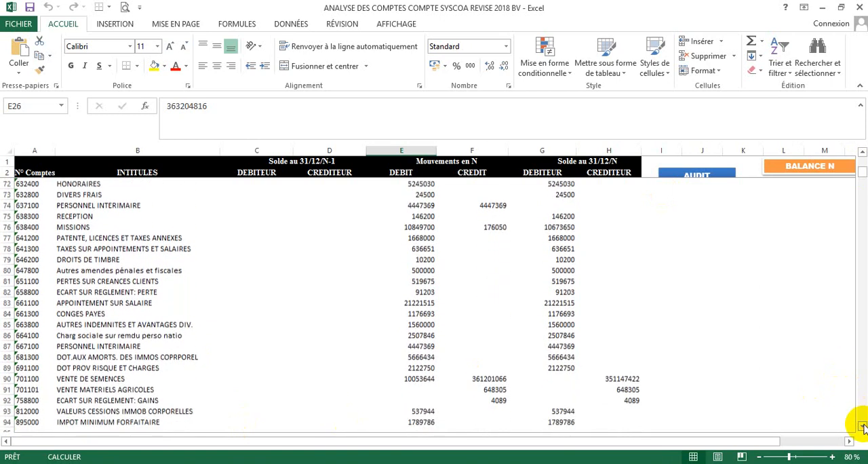
left_click(861, 426)
left_click(862, 426)
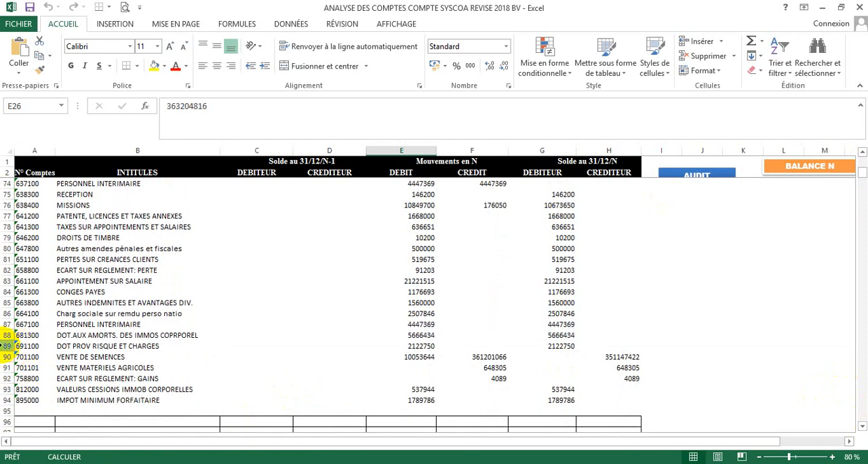
left_click(7, 346)
left_click(42, 346)
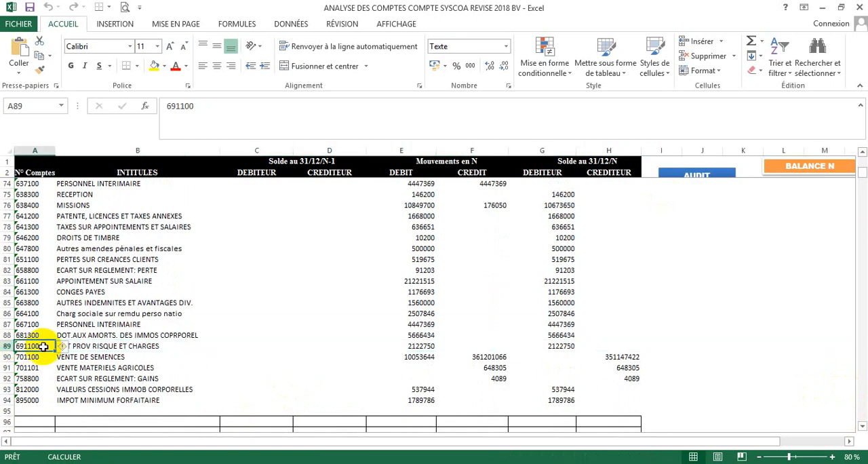
type("6594")
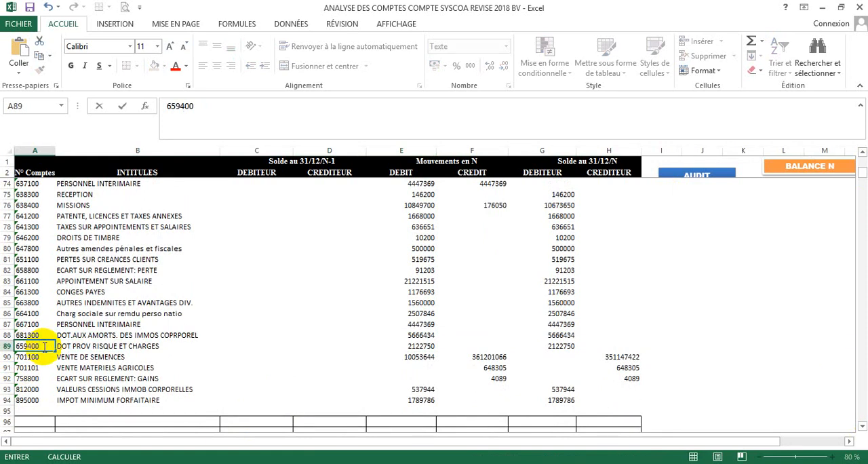
key("Tab")
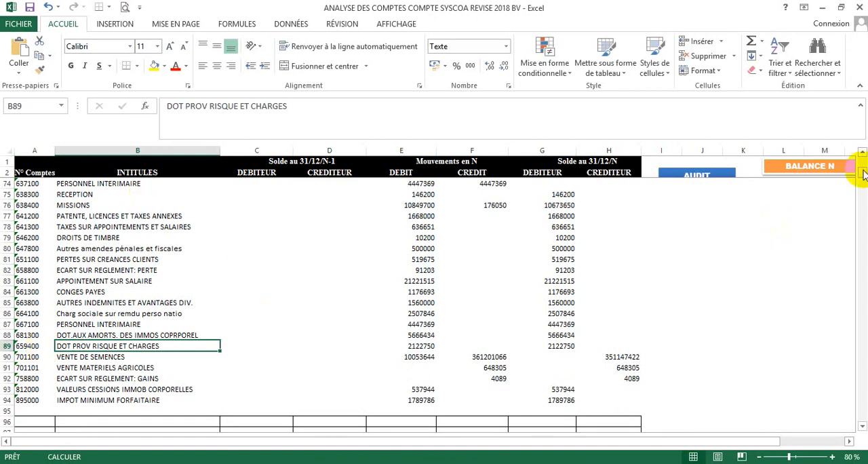
- Rerun the audit of movements from the balance N sheet and confirm it
left_click_drag(862, 174, 858, 143)
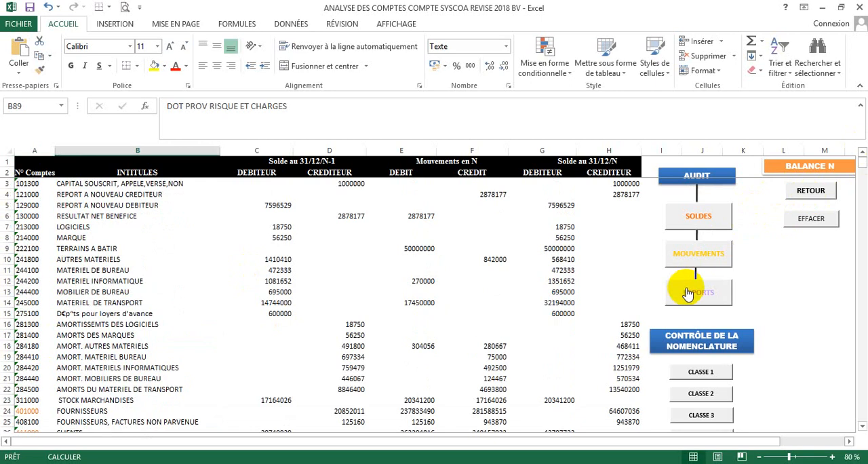
left_click(752, 285)
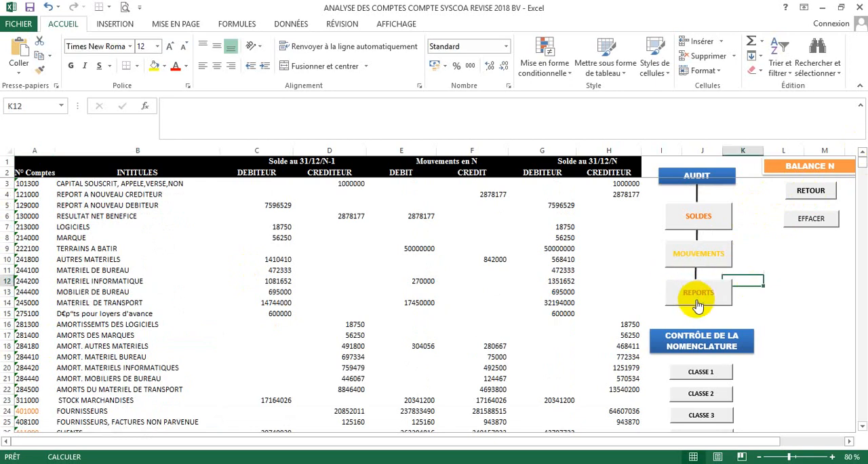
left_click(698, 262)
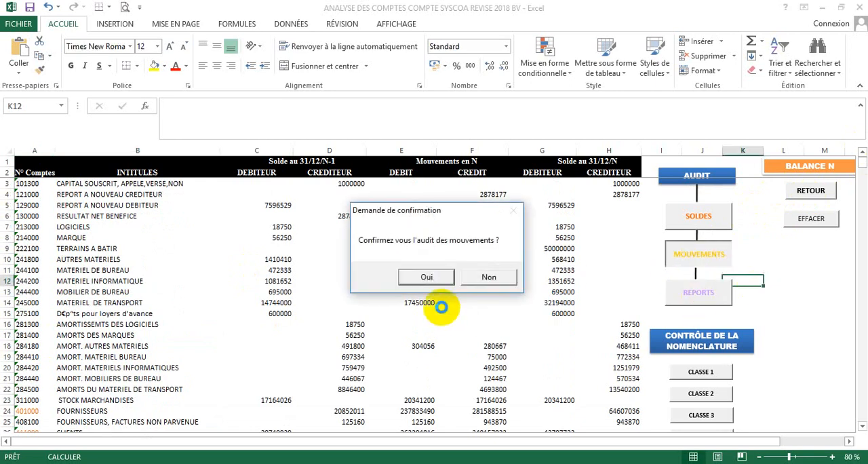
left_click(428, 276)
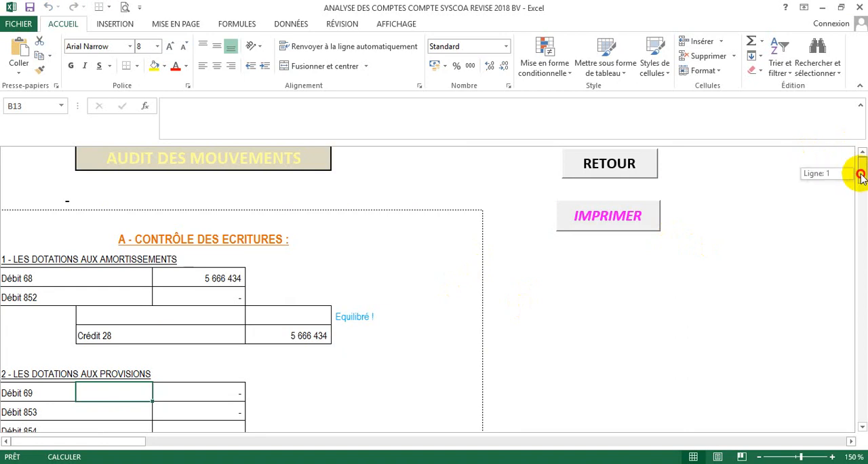
- Check debit 659 against credit 49 in the provisioned charges section of the audit report, and return to balance N
left_click_drag(861, 175, 862, 212)
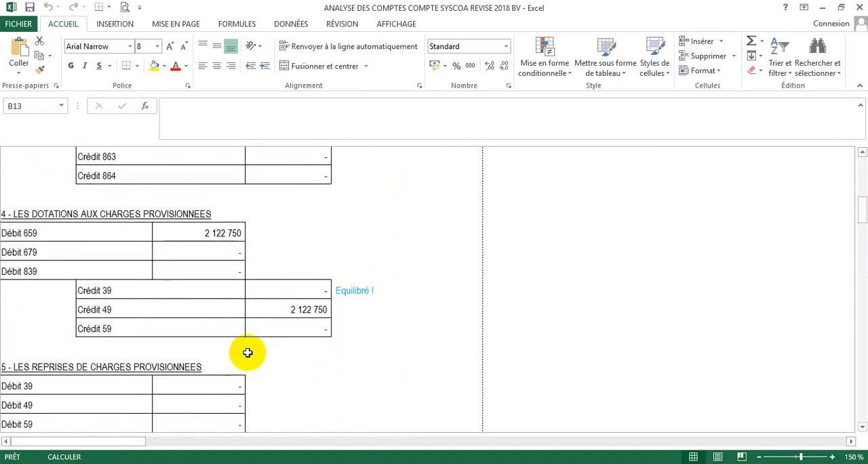
left_click(203, 232)
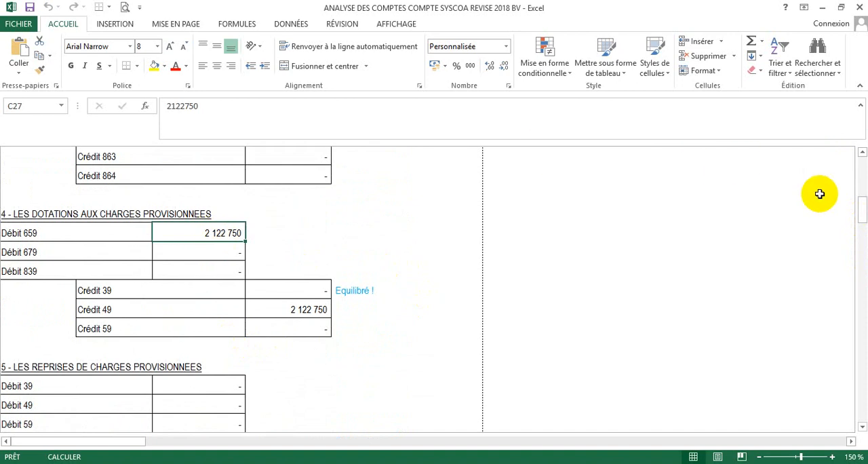
left_click(860, 168)
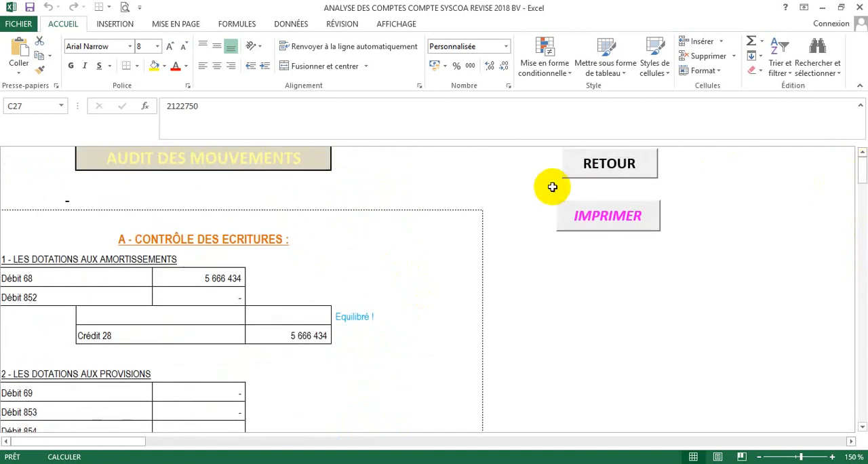
left_click(574, 171)
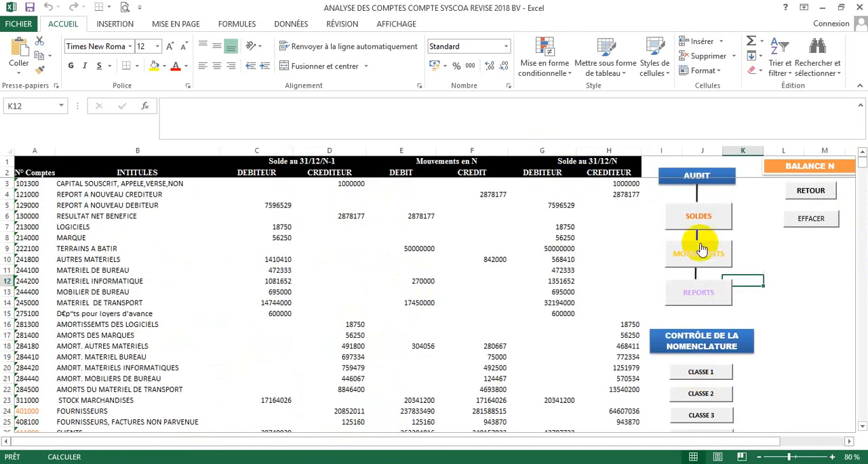
- Run the control of carried-forward balances (REPORTS) between balances N-1 and N, and acknowledge its messages
left_click(700, 290)
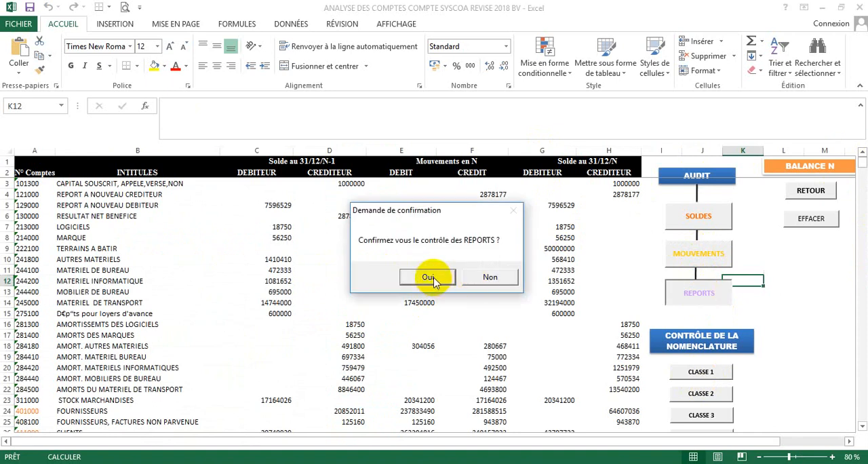
left_click(428, 277)
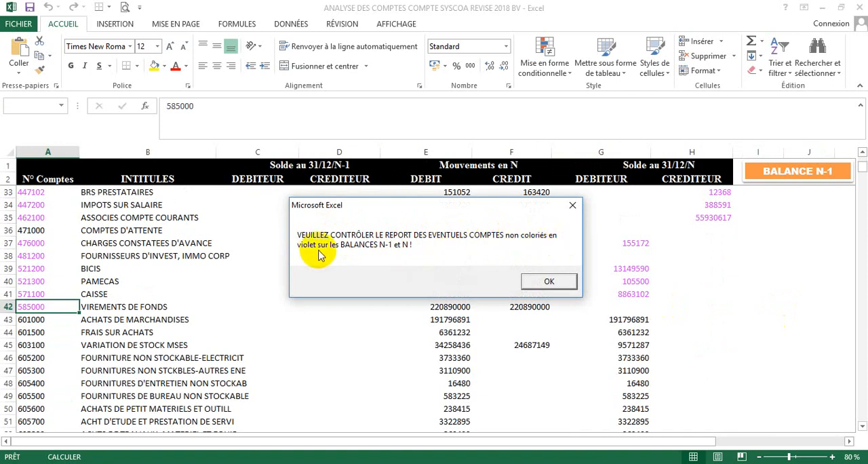
left_click(531, 281)
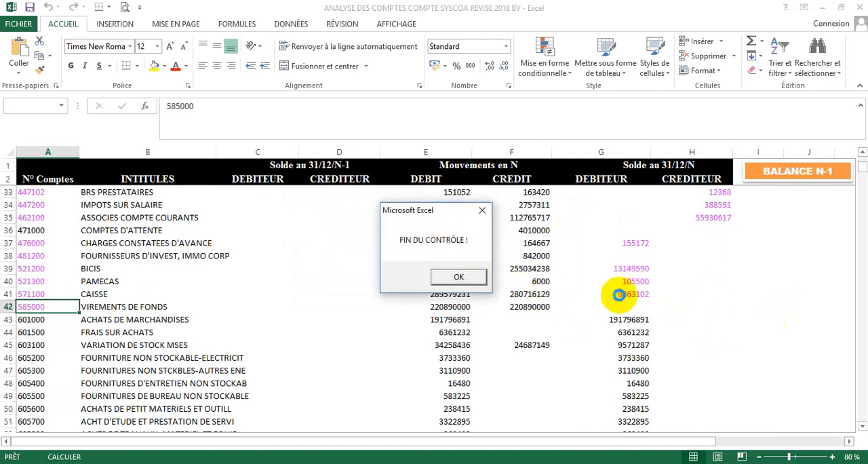
left_click(476, 280)
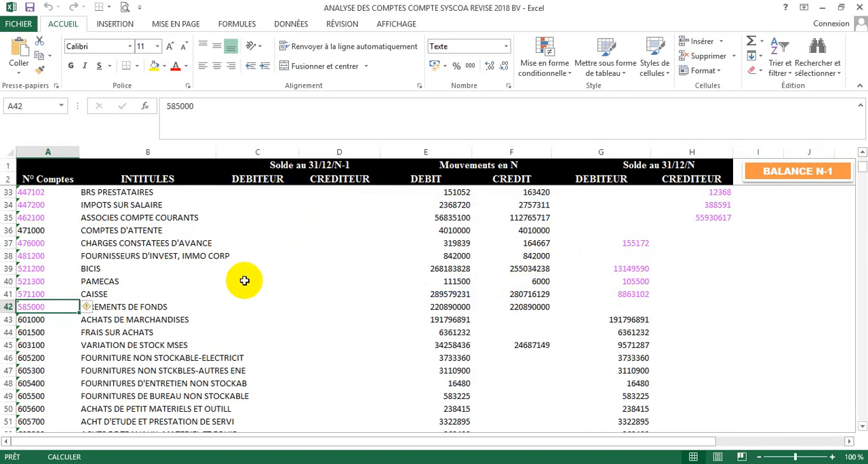
- Review the accounts coloured violet in balance N-1, go back through the main menu to balance N and review them there
left_click_drag(865, 168, 864, 151)
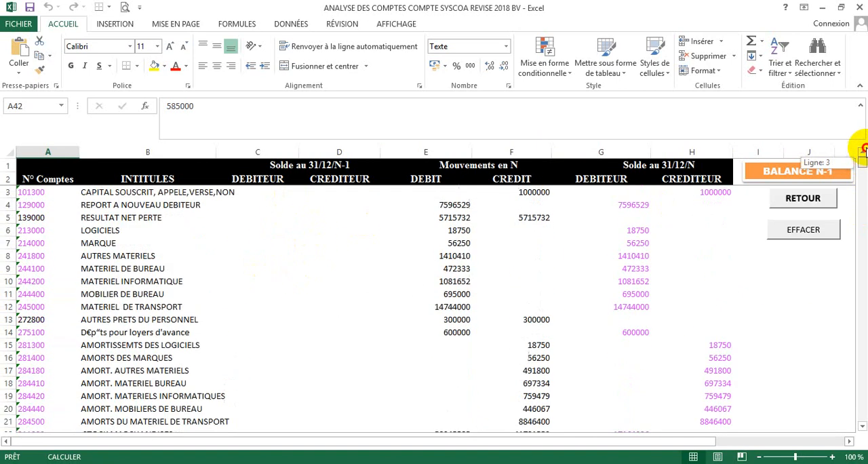
left_click(793, 201)
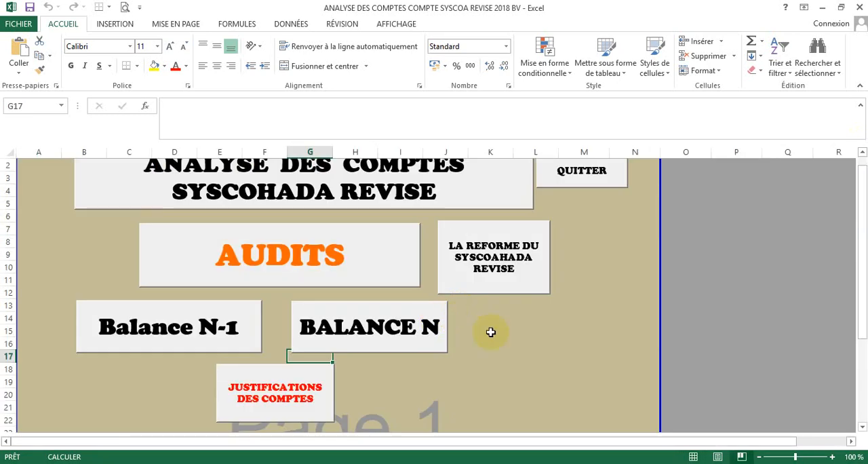
left_click(300, 272)
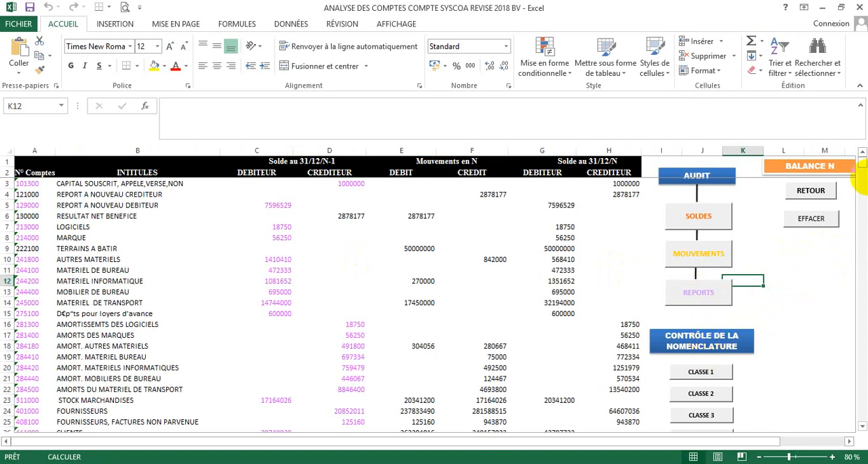
left_click_drag(862, 170, 864, 171)
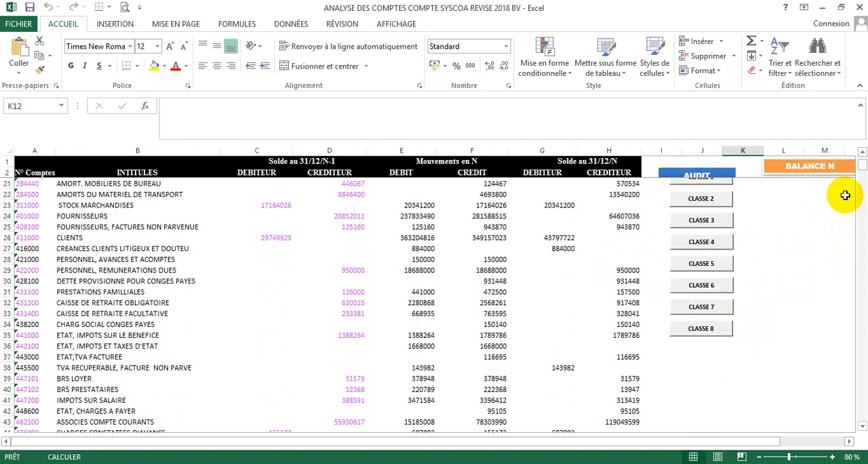
- Run the class 1 account nomenclature control on balance N and acknowledge its alerts
left_click(862, 154)
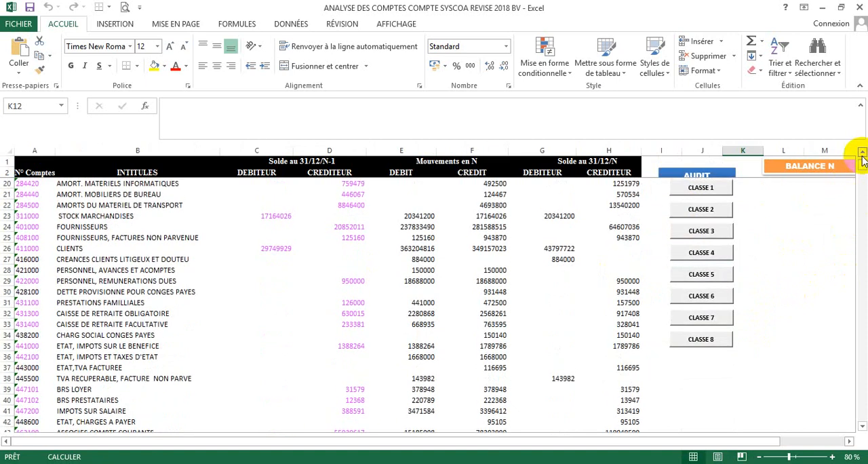
left_click(716, 189)
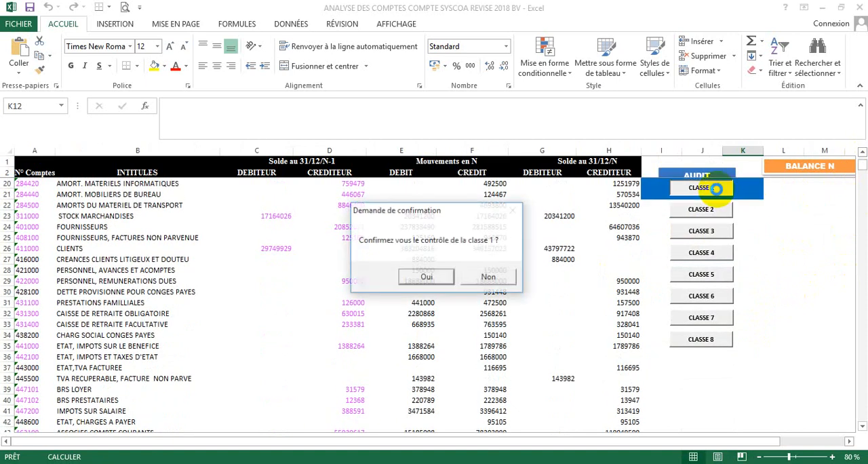
left_click(426, 278)
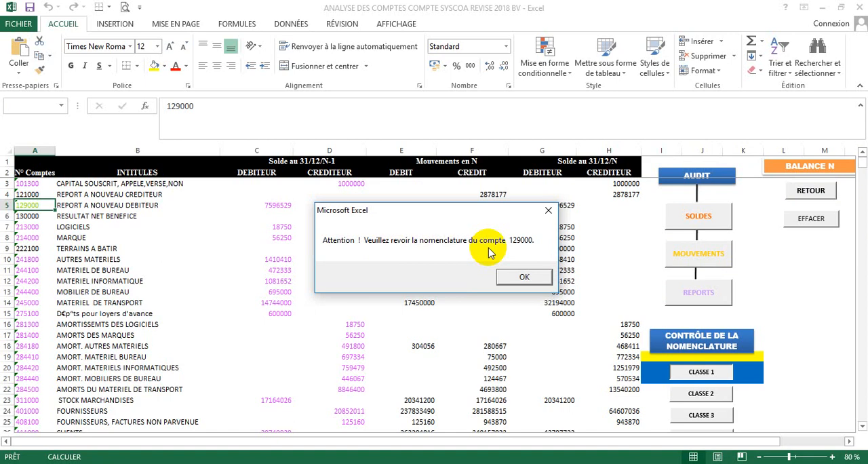
left_click(539, 275)
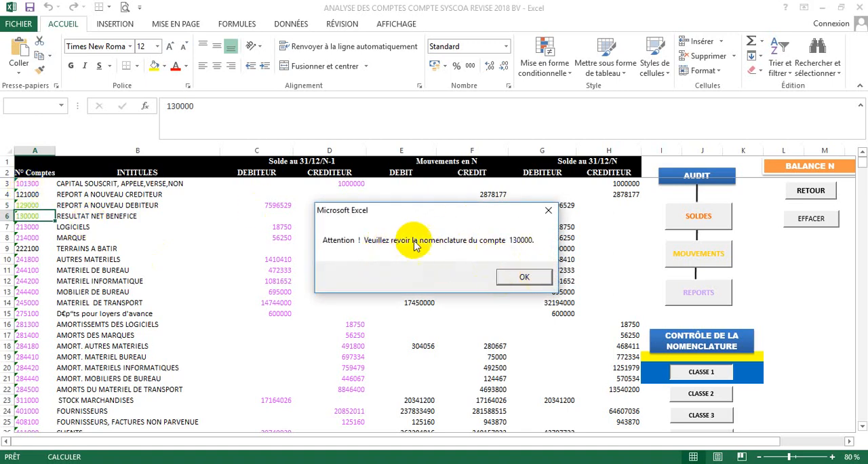
left_click(522, 276)
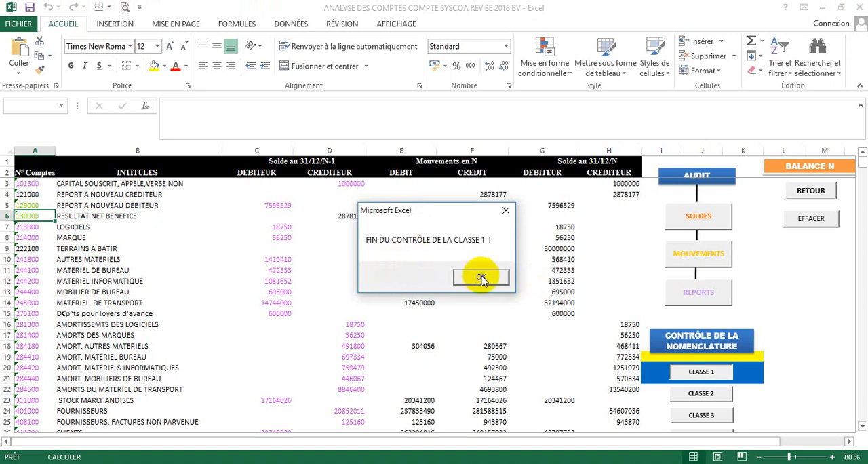
left_click(481, 278)
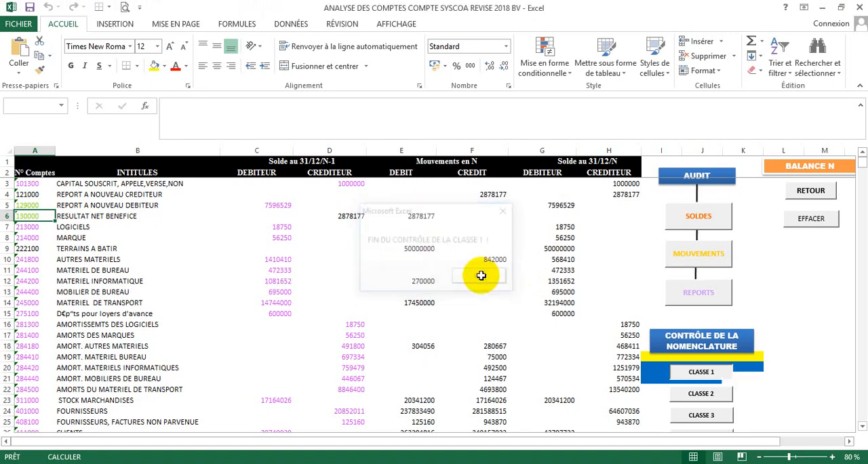
- Change the account number of REPORT A NOUVEAU DEBITEUR in balance N to 129100
left_click(35, 205)
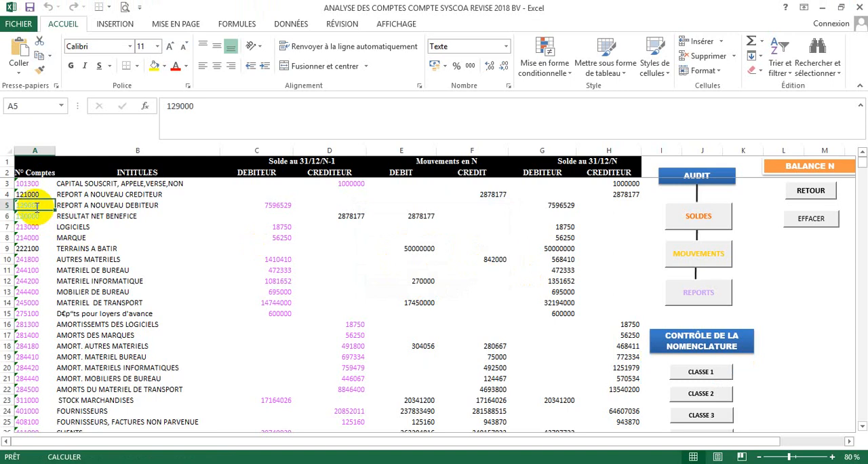
left_click(183, 106)
key("BackSpace")
type("1")
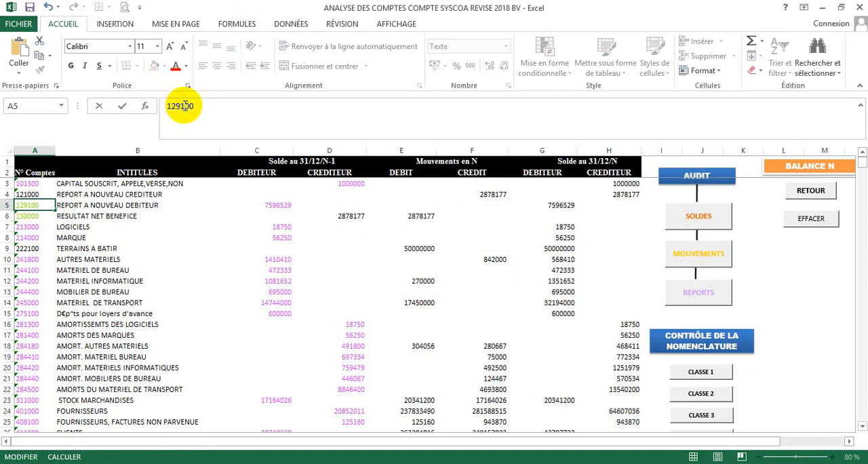
- Change the account number of RESULTAT NET BENEFICE in balance N to 130100
left_click(35, 215)
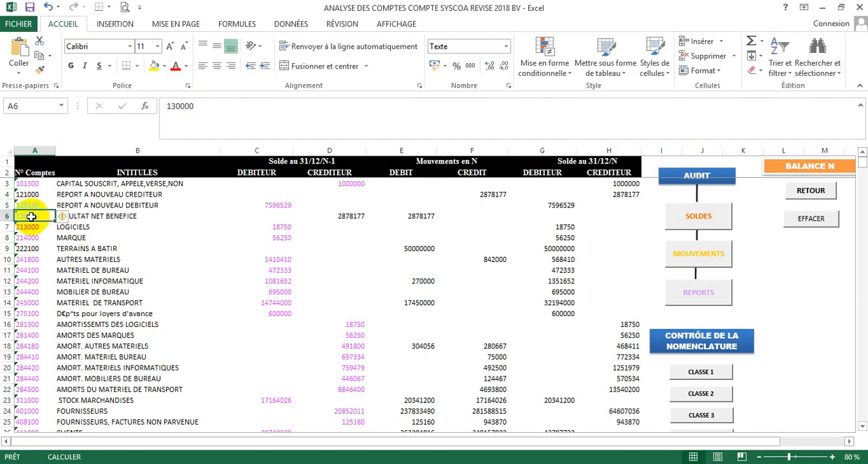
left_click(184, 106)
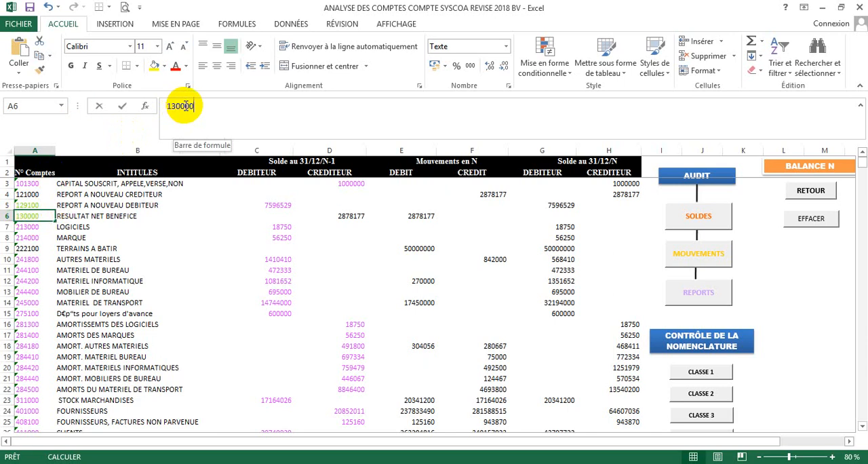
key("BackSpace")
type("1")
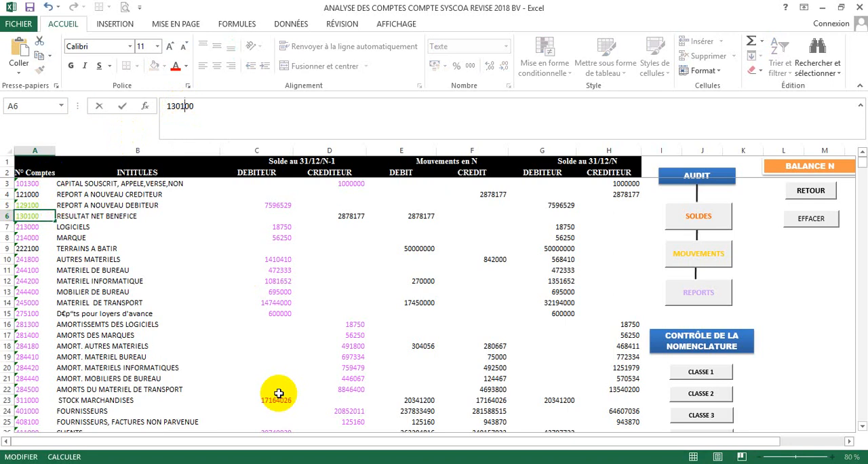
left_click(306, 398)
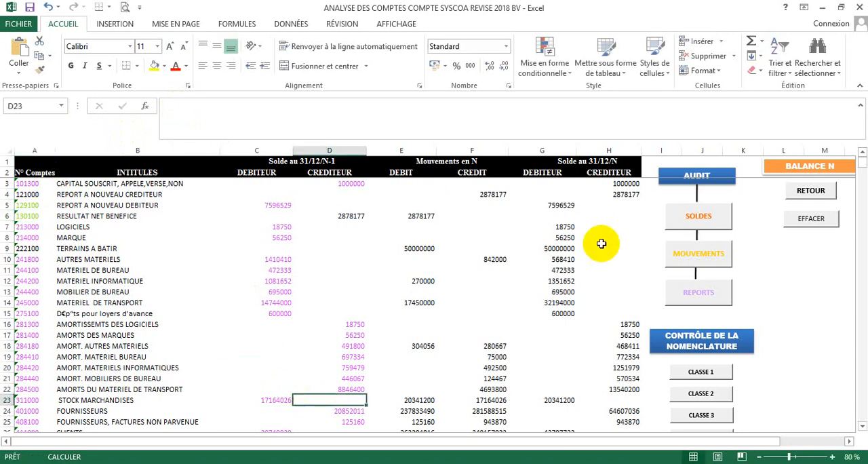
- Rerun the class 1 account nomenclature control to check the corrected account numbers, and close its end message
left_click(704, 374)
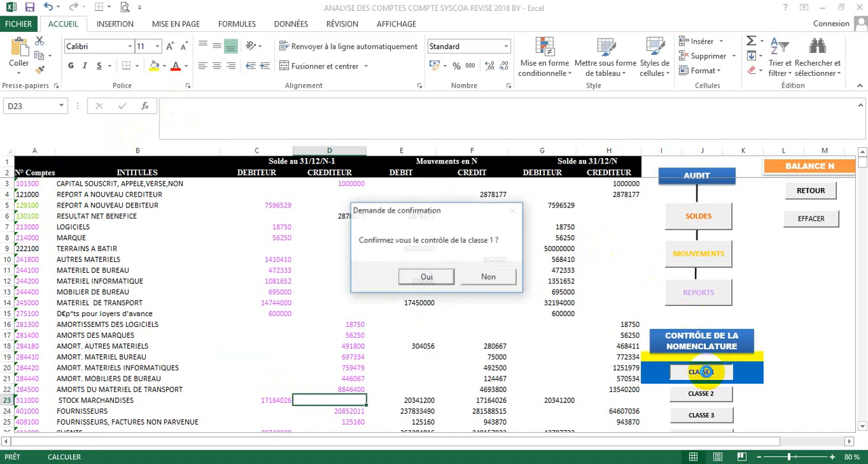
left_click(434, 278)
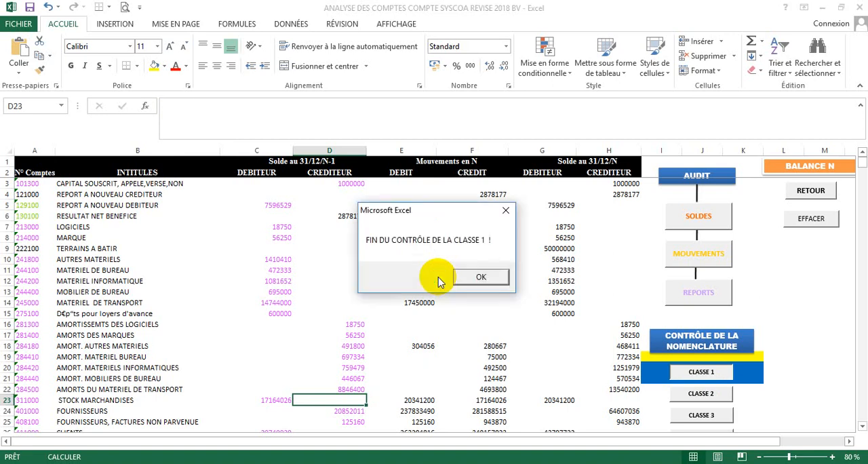
left_click(479, 275)
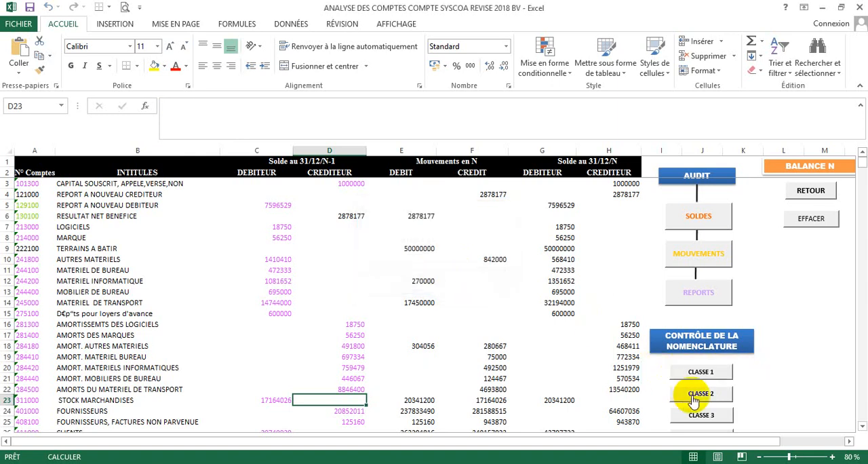
- Run the class 2 account nomenclature control on balance N and acknowledge its alerts
left_click(689, 402)
left_click(426, 275)
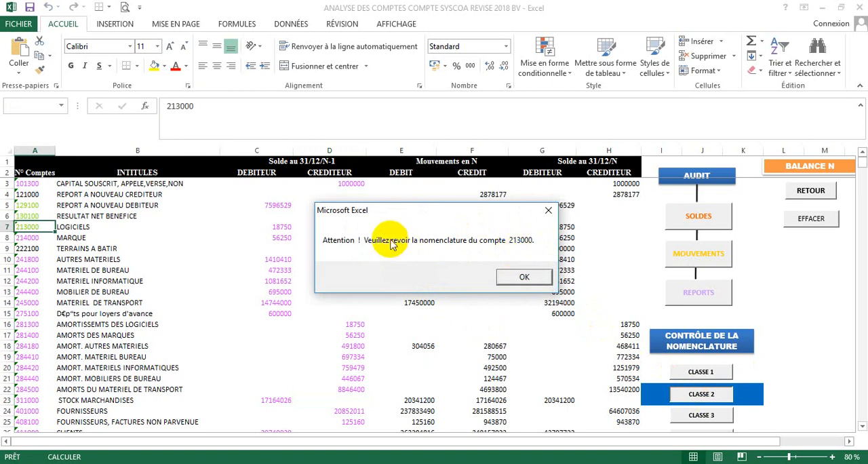
left_click(525, 278)
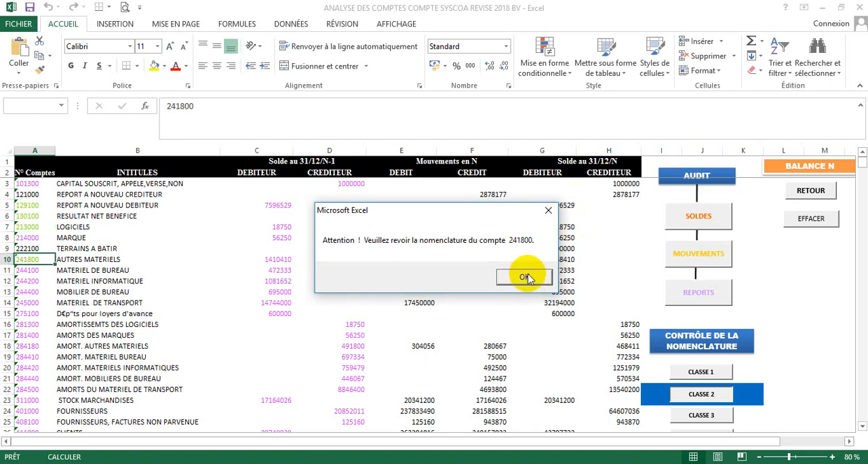
left_click(526, 278)
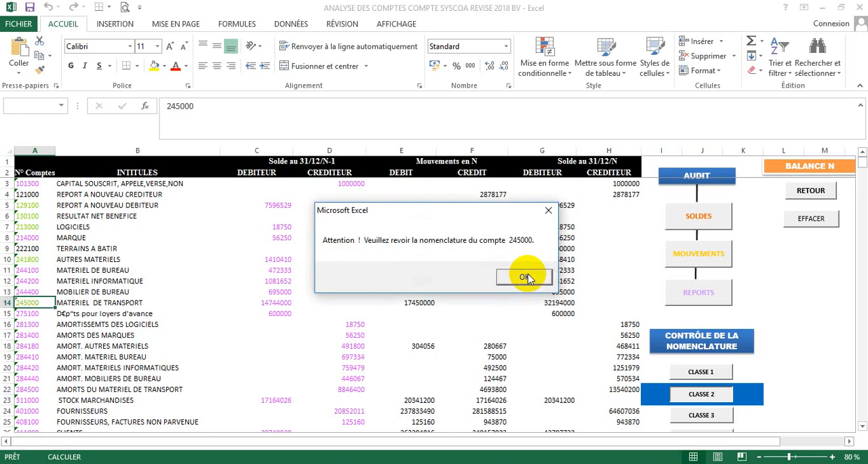
left_click(525, 278)
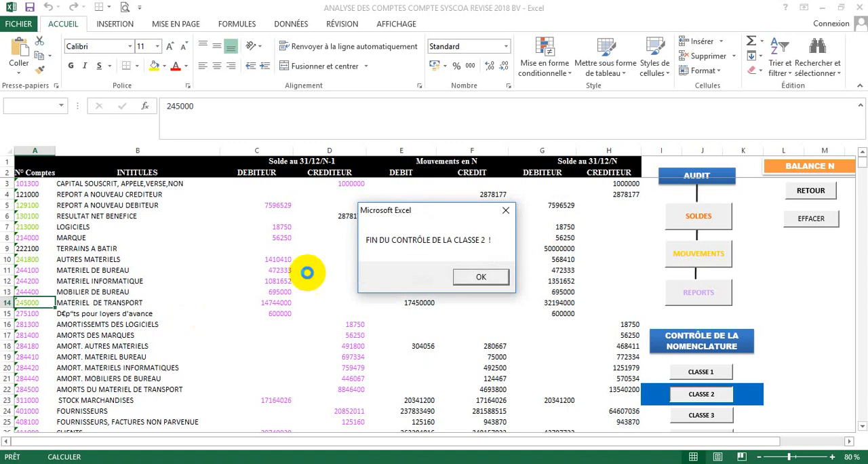
left_click(482, 276)
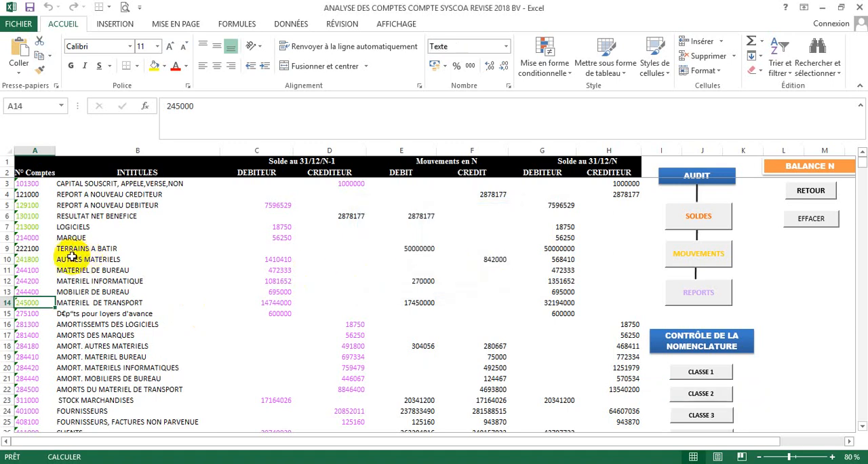
- Change the account number of LOGICIELS in balance N to 213100
left_click(35, 261)
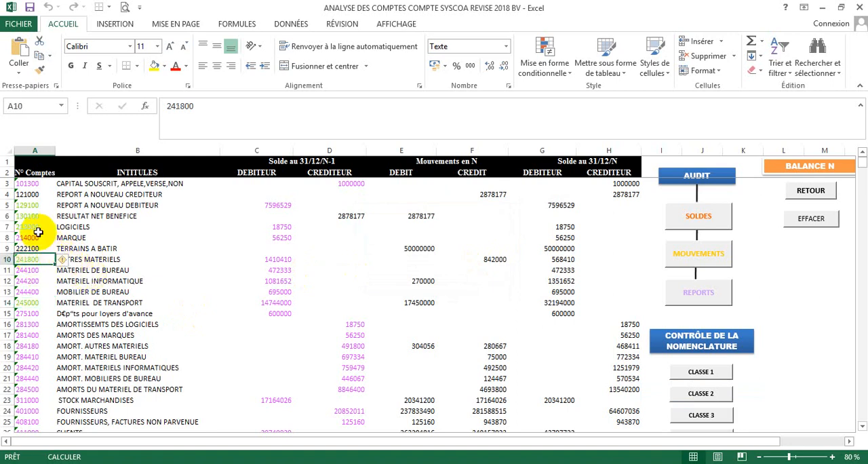
left_click(36, 228)
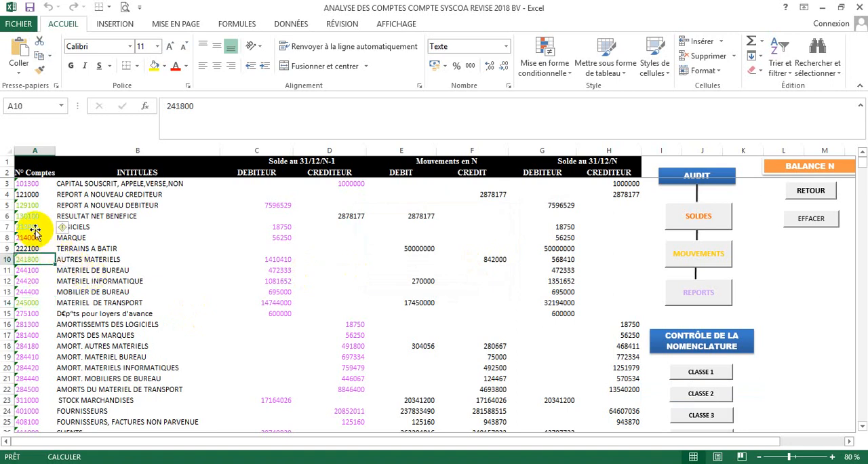
left_click(186, 109)
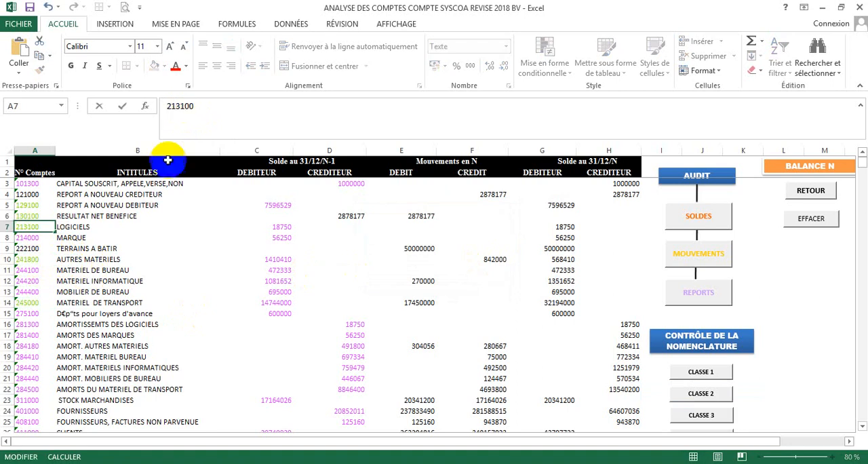
- Change the account number of AUTRES MATERIELS in balance N to 241400
left_click(37, 259)
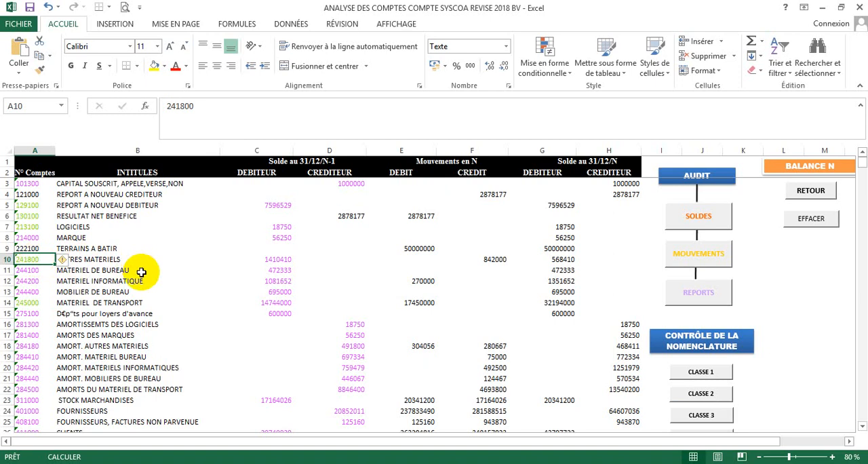
left_click(185, 104)
key("BackSpace")
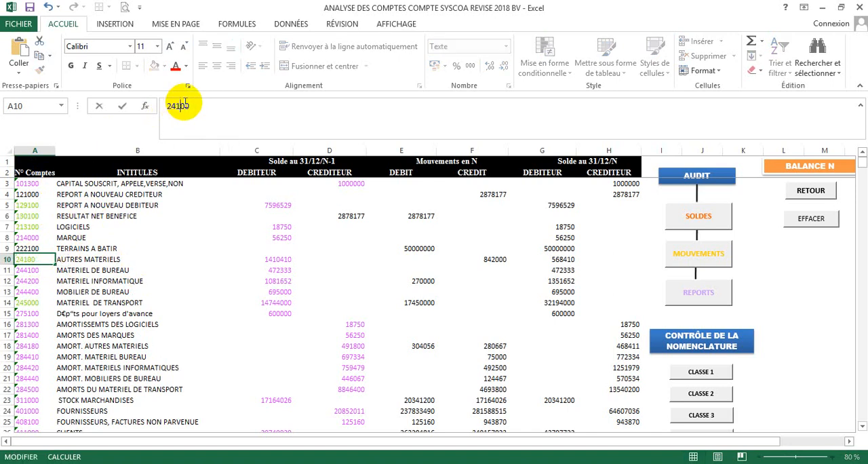
type("4")
key("Return")
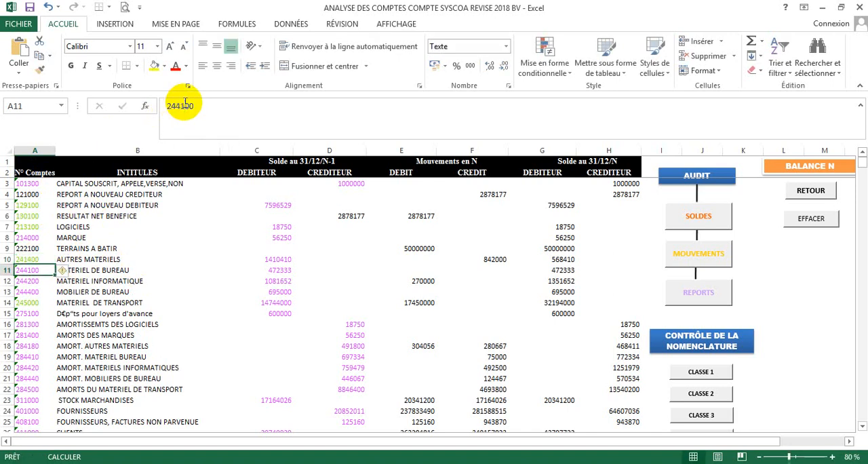
- Change the account number of MATERIEL DE TRANSPORT in balance N to 245100
left_click(39, 303)
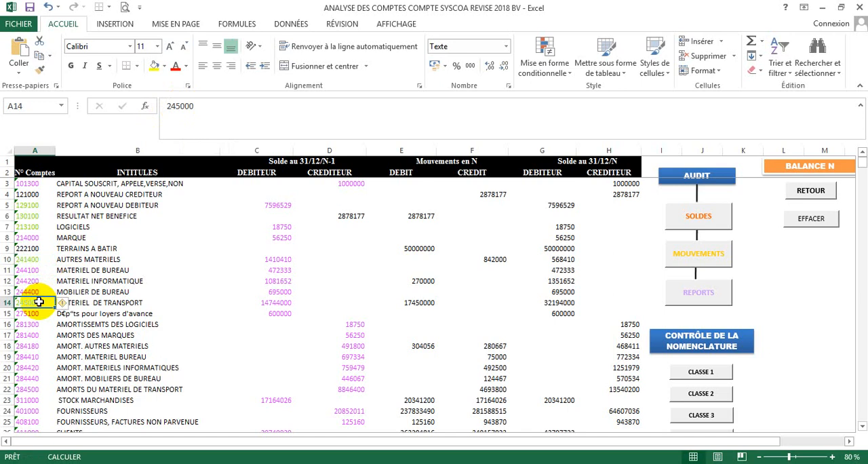
left_click(186, 107)
key("Delete")
type("1")
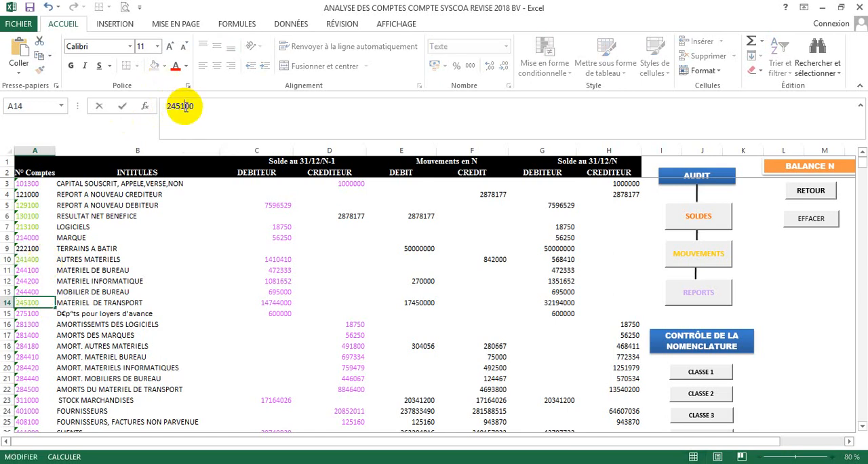
- Rerun the class 2 account nomenclature control to check the corrected account numbers, and close its end message
left_click(722, 402)
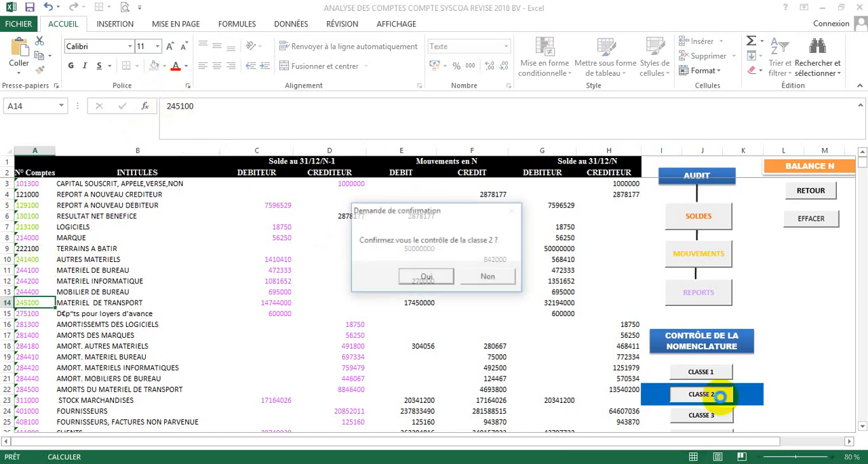
left_click(424, 278)
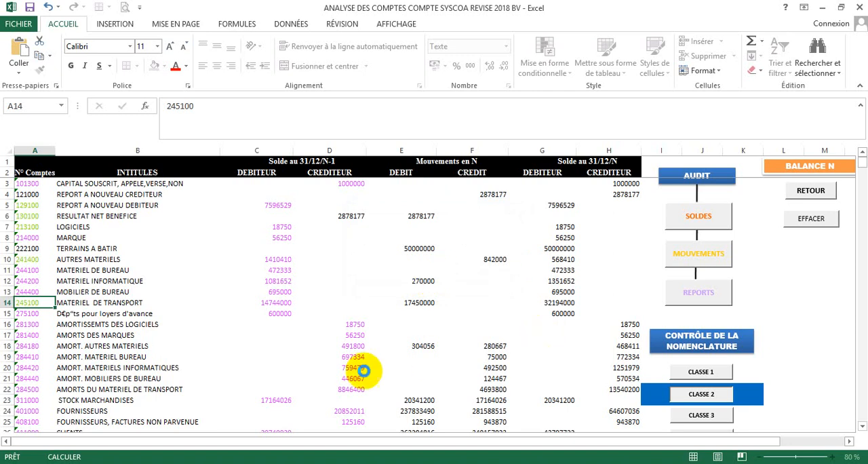
left_click(674, 394)
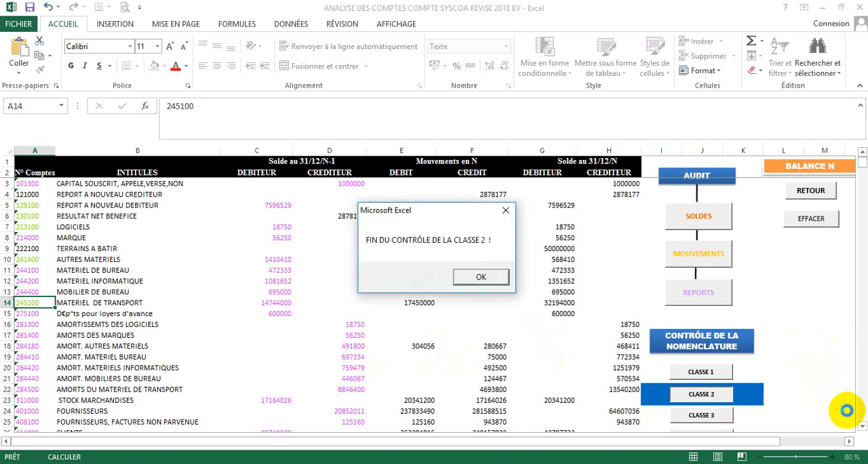
left_click(493, 274)
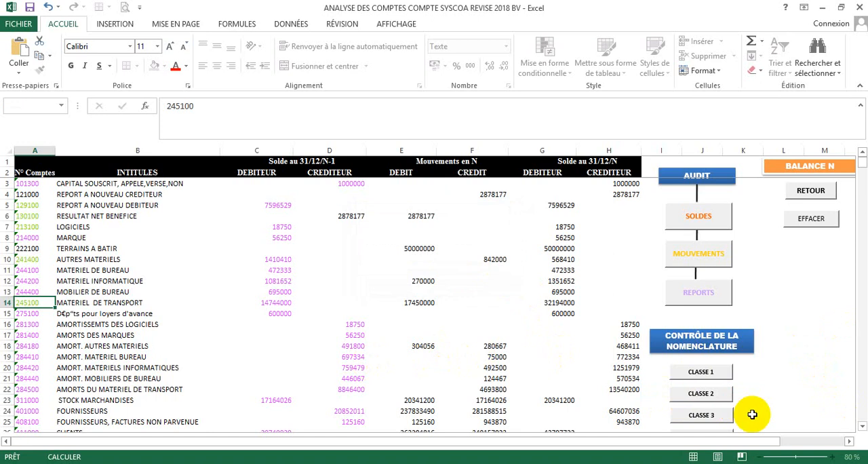
- Run the class 3 account nomenclature control on balance N and close its end message
left_click(715, 413)
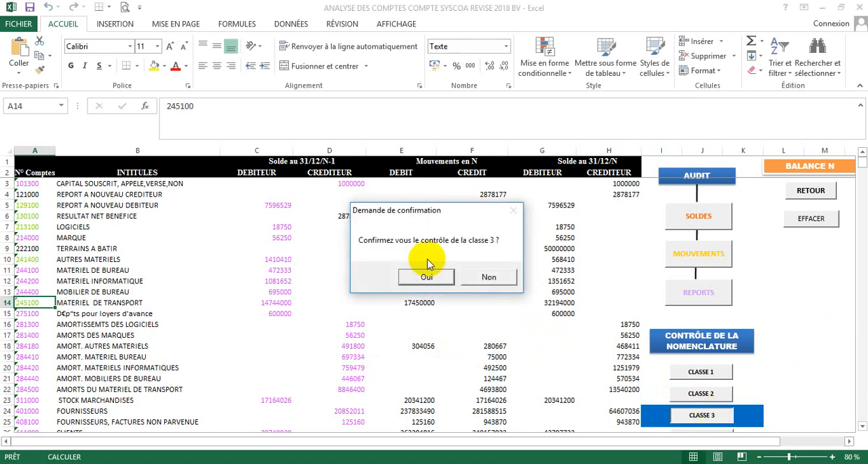
left_click(428, 274)
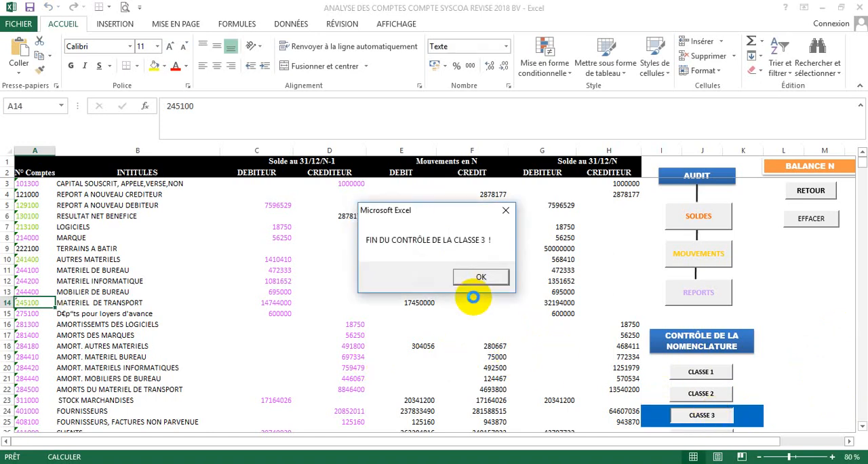
left_click(480, 276)
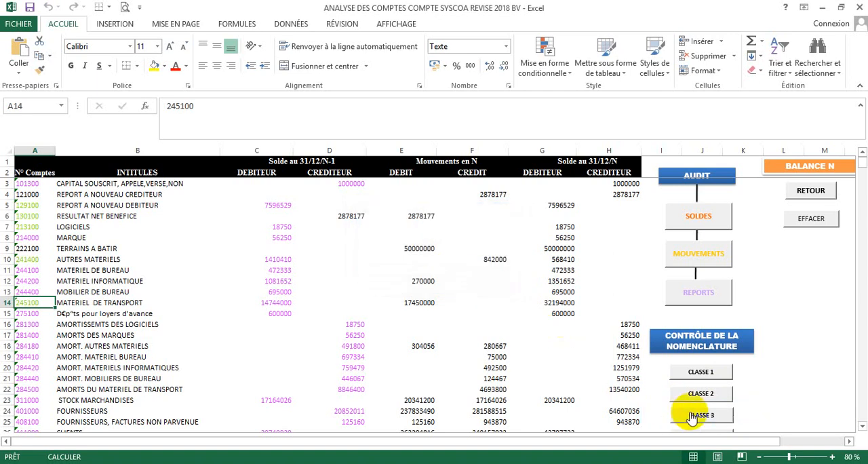
- Run the class 4 account nomenclature control on balance N, acknowledging each account warning and closing its end message
left_click(863, 428)
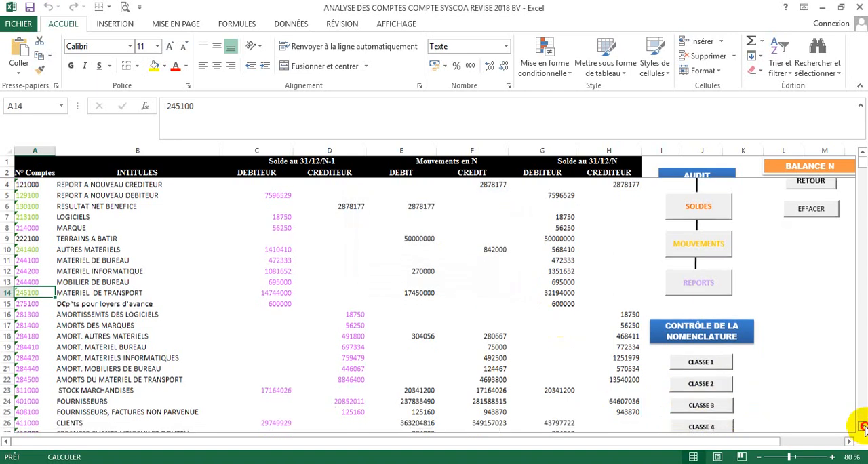
left_click(707, 385)
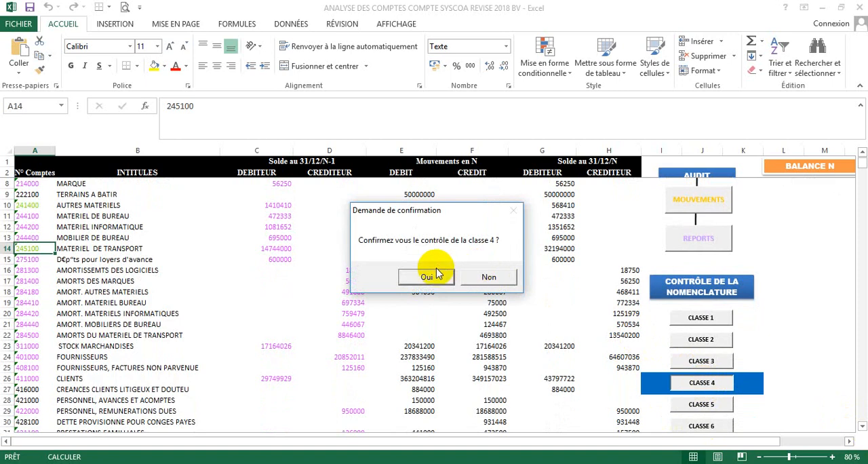
left_click(435, 275)
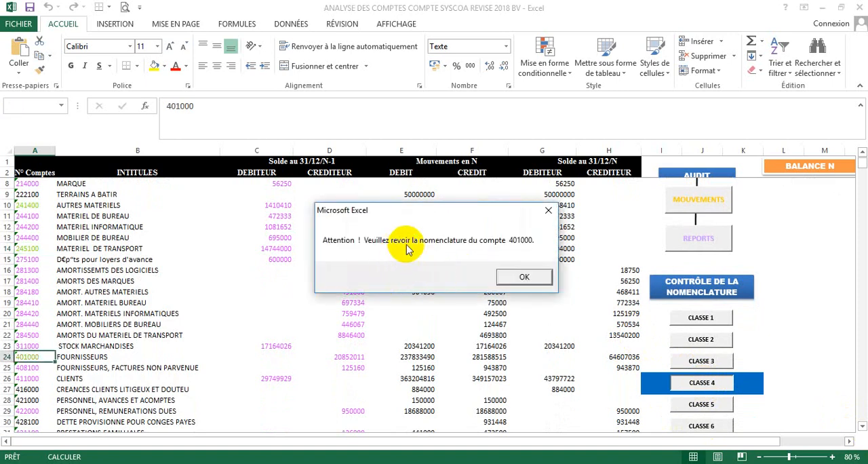
left_click(521, 278)
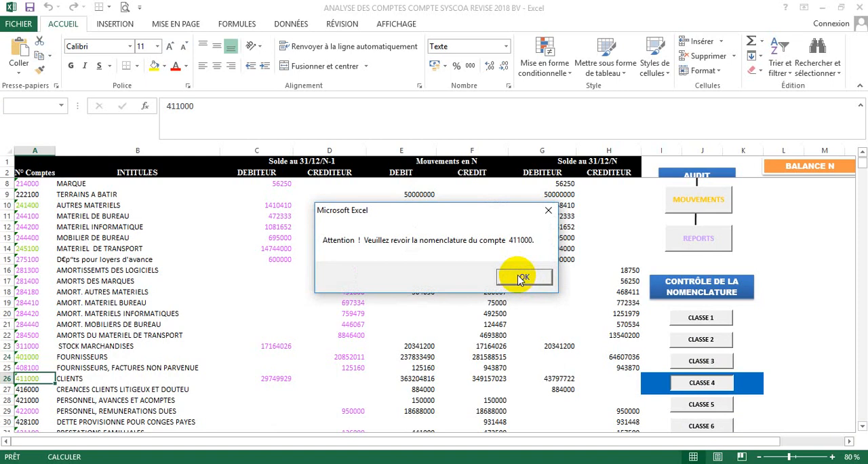
left_click(521, 277)
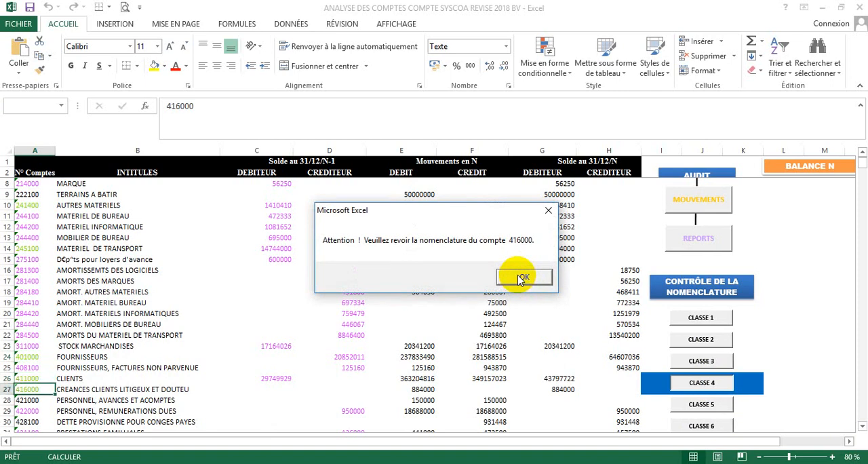
left_click(521, 278)
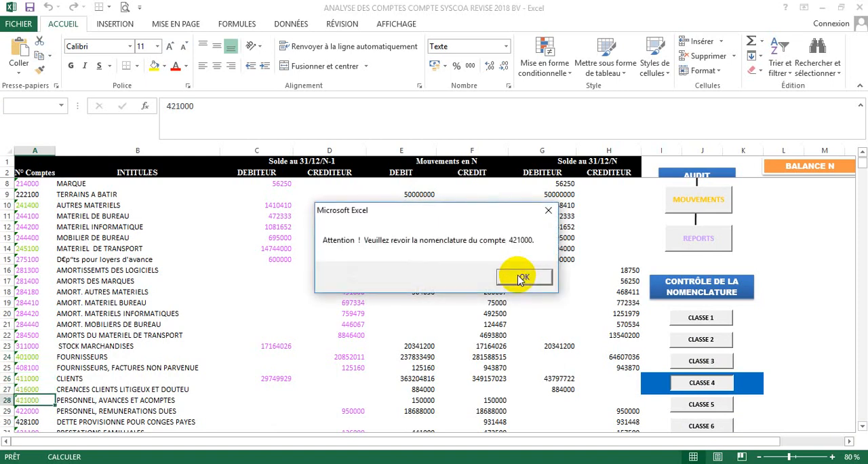
left_click(520, 278)
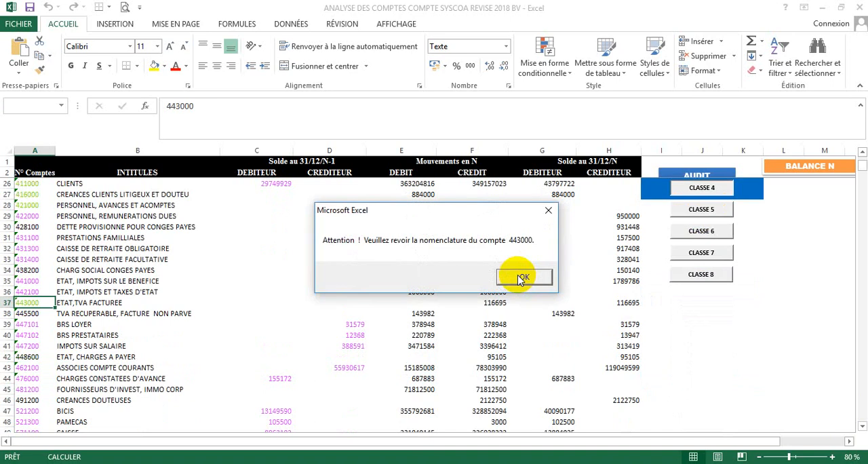
left_click(520, 278)
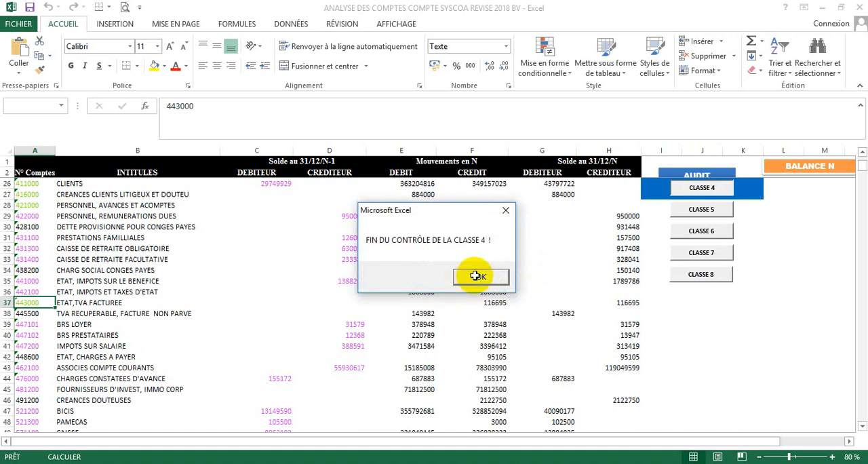
left_click(476, 276)
- Change the account number of FOURNISSEURS in balance N to 401100
left_click(861, 151)
left_click(861, 152)
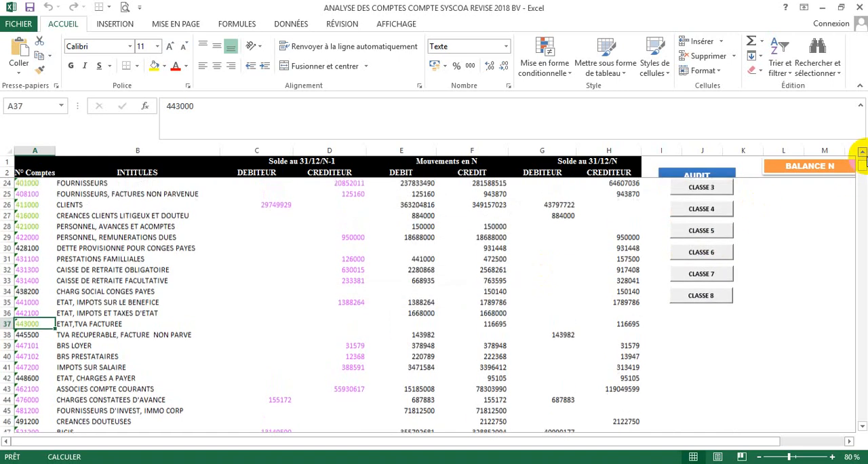
left_click(862, 152)
left_click(862, 152)
left_click(862, 152)
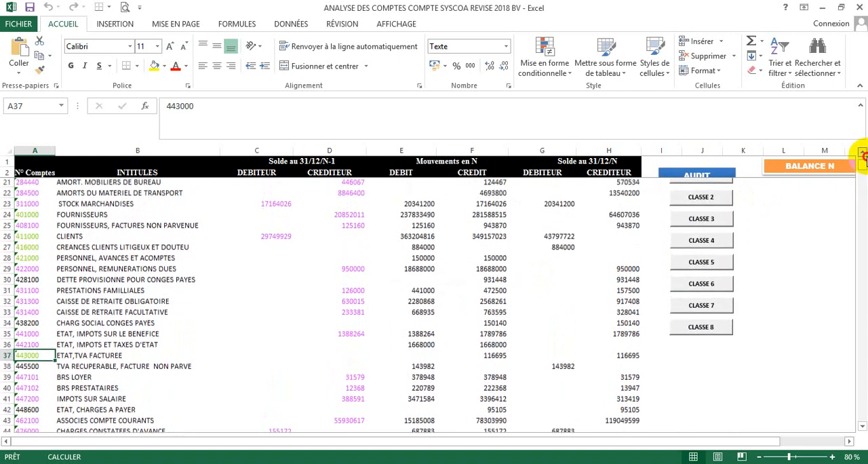
left_click(51, 212)
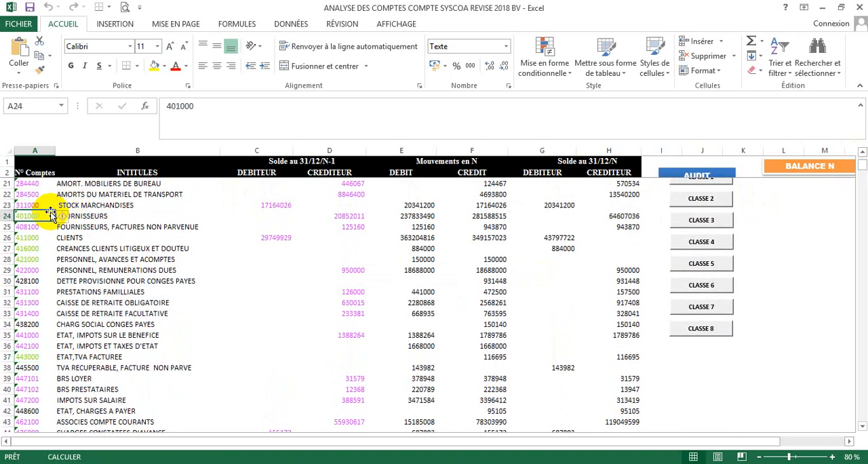
left_click(183, 106)
key("BackSpace")
type("1")
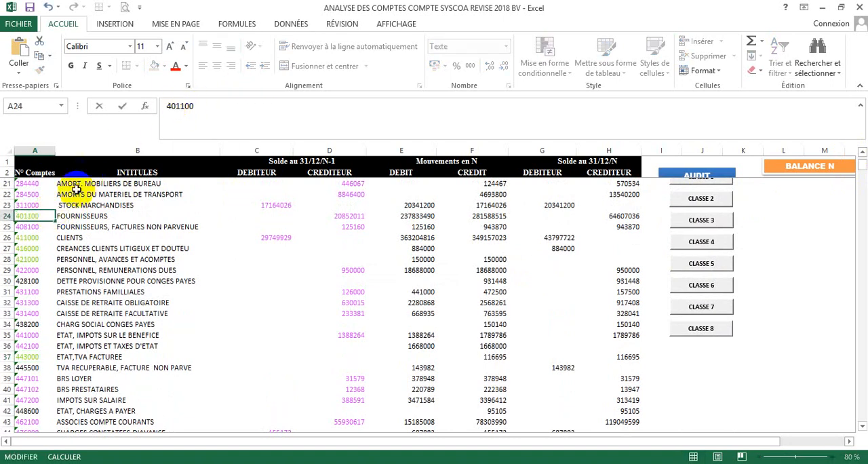
- Change the account number of CLIENTS in balance N to 411100
left_click(39, 239)
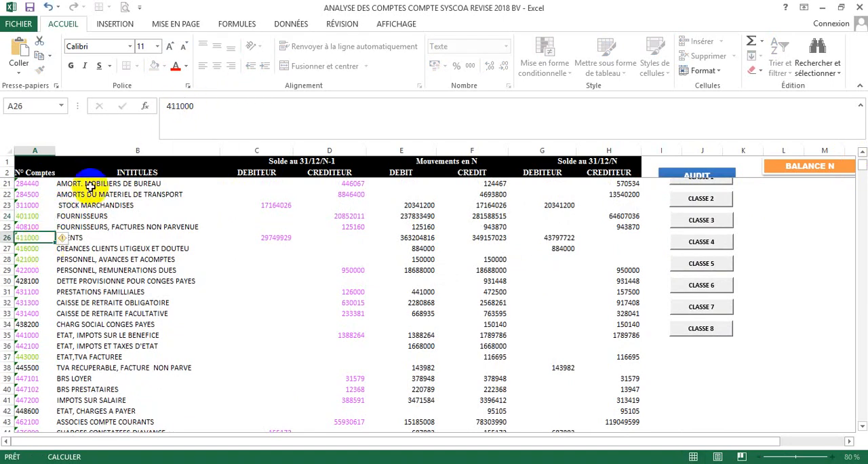
left_click(181, 106)
key("BackSpace")
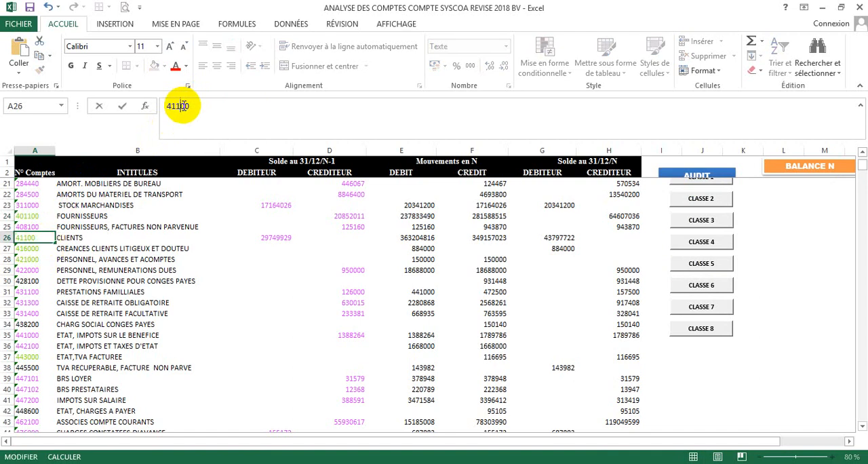
type("1")
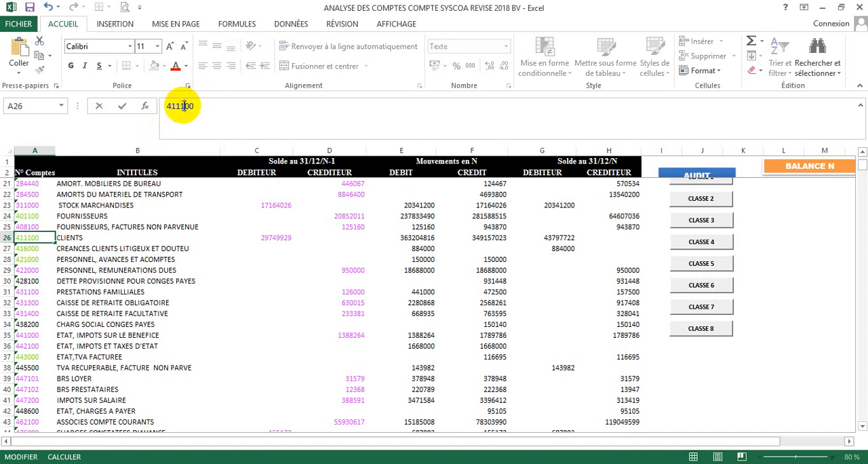
- Change the account number of CREANCES CLIENTS LITIGEUX ET DOUTEU in balance N to 416100
left_click(32, 248)
left_click(182, 106)
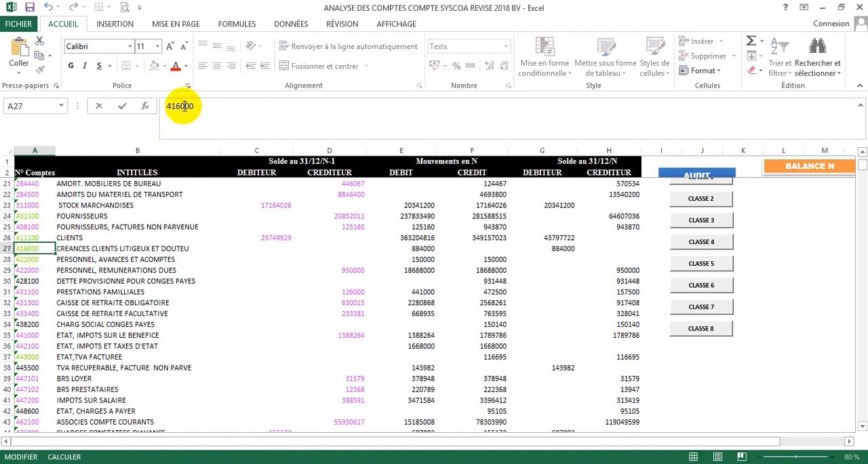
key("BackSpace")
type("1")
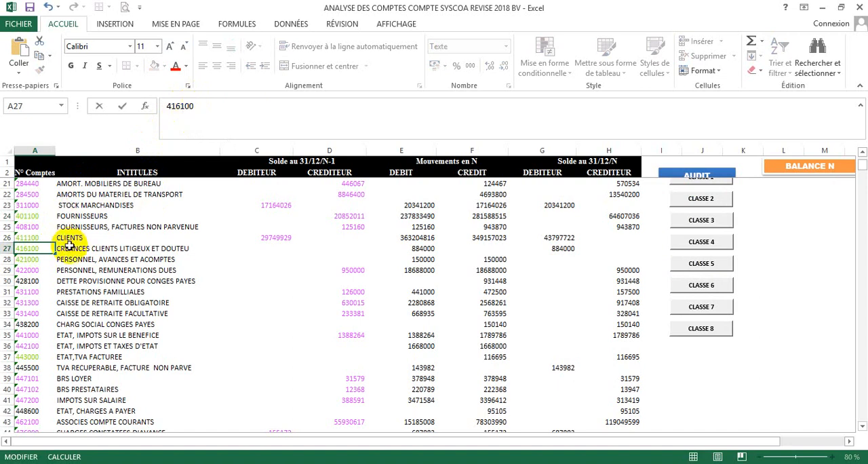
- Change the account number of PERSONNEL, AVANCES ET ACOMPTES in balance N to 421100
left_click(29, 259)
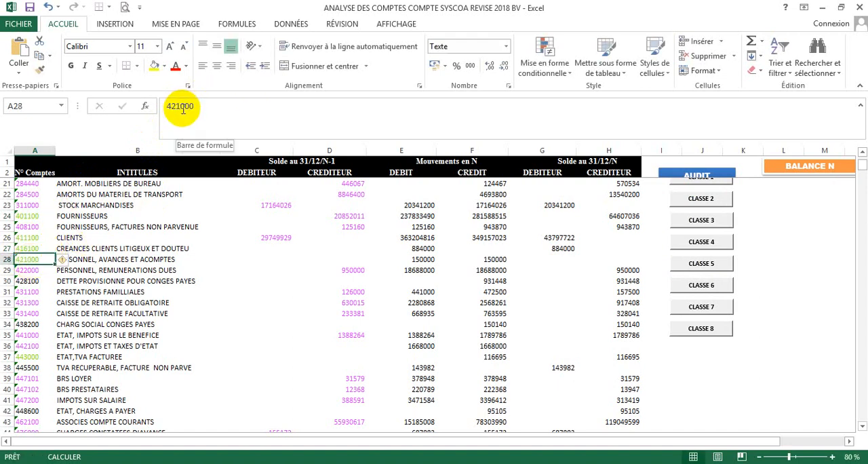
left_click(182, 108)
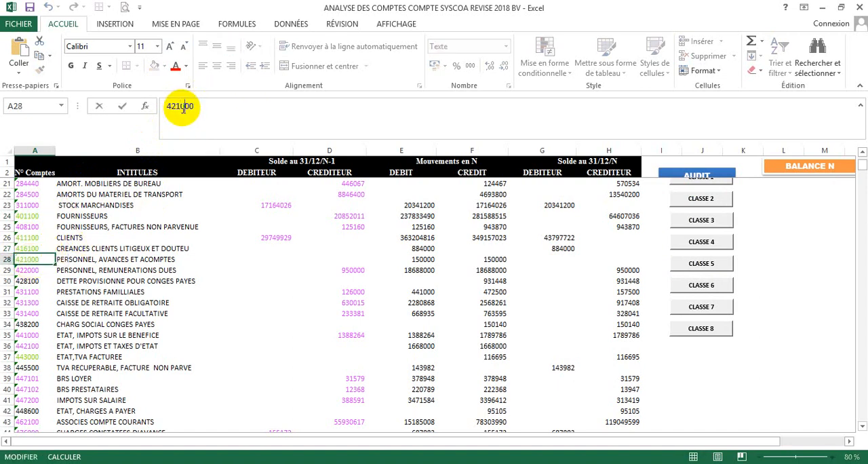
key("BackSpace")
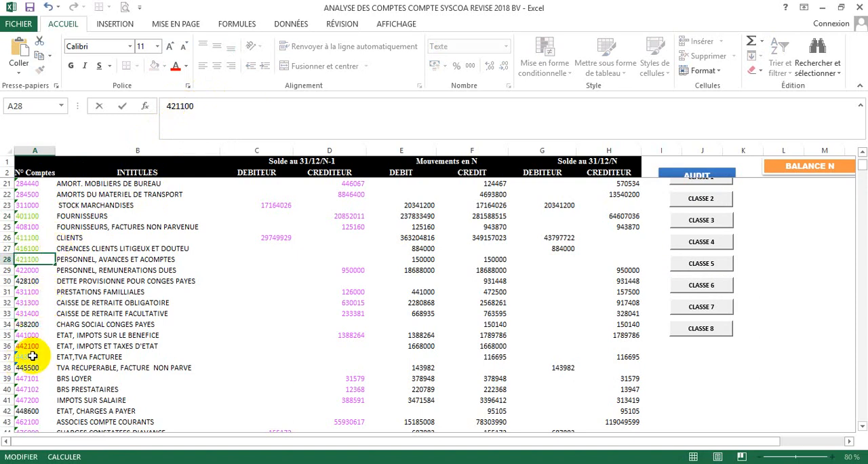
- Change the account number of ETAT,TVA FACTUREE in balance N to 443100
left_click(31, 356)
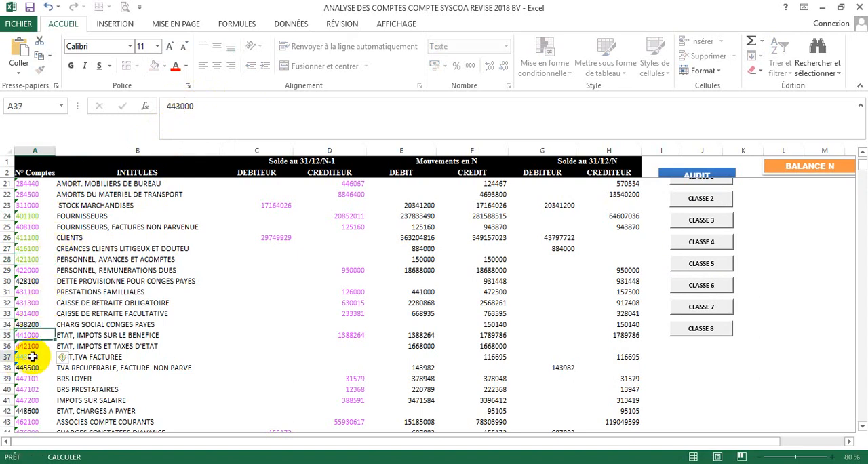
left_click(180, 106)
key("Delete")
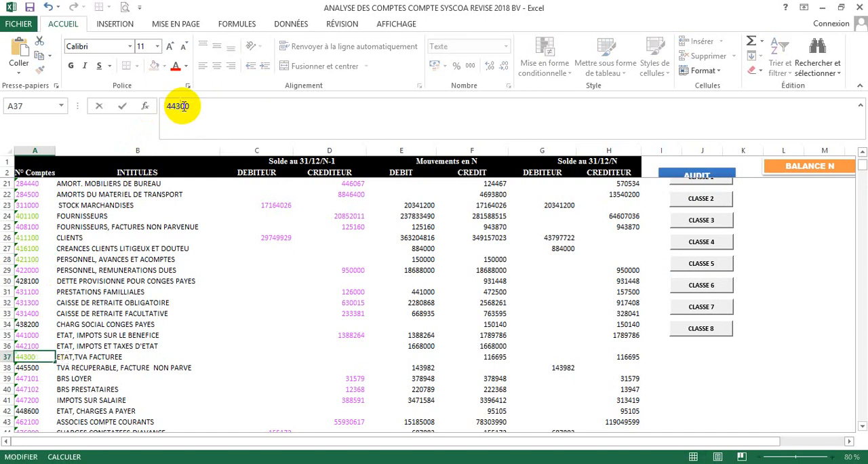
type("1")
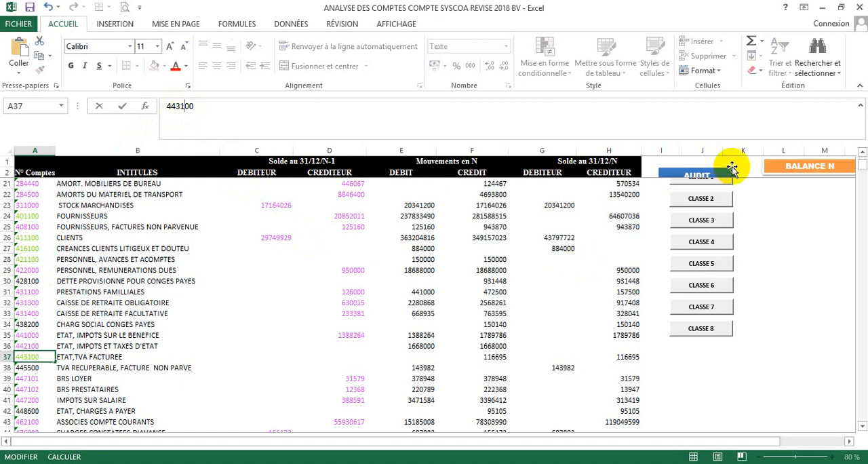
- Rerun the class 4 account nomenclature control to check the corrected account numbers, and close its end message
left_click(713, 242)
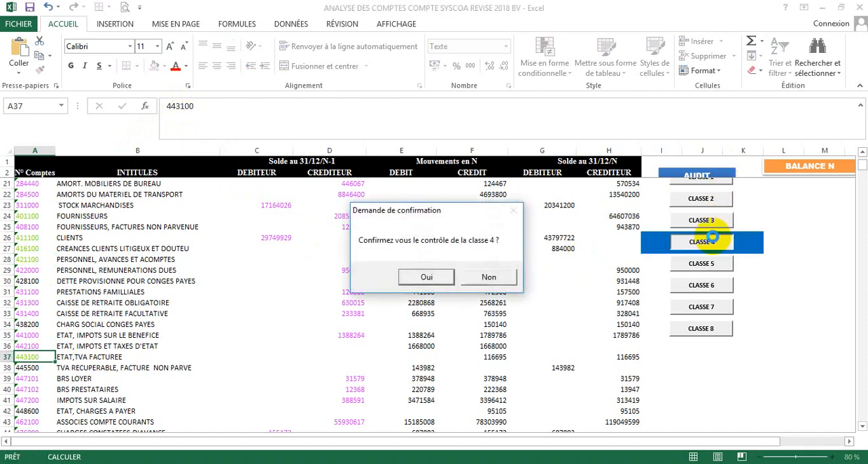
left_click(435, 276)
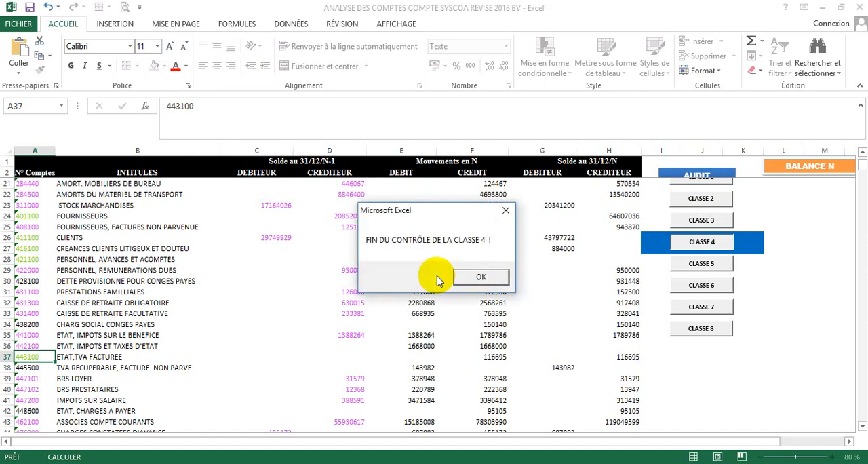
left_click(481, 279)
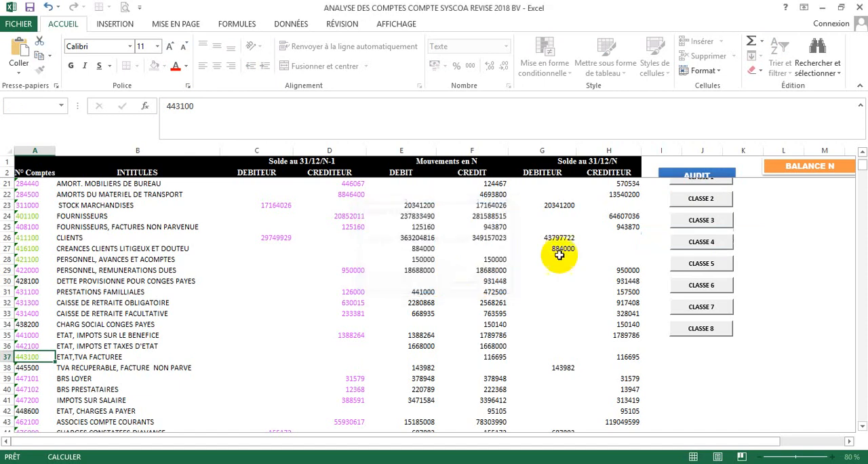
- Run the class 6 account nomenclature control on balance N, acknowledging each account warning and closing its end message
left_click(712, 288)
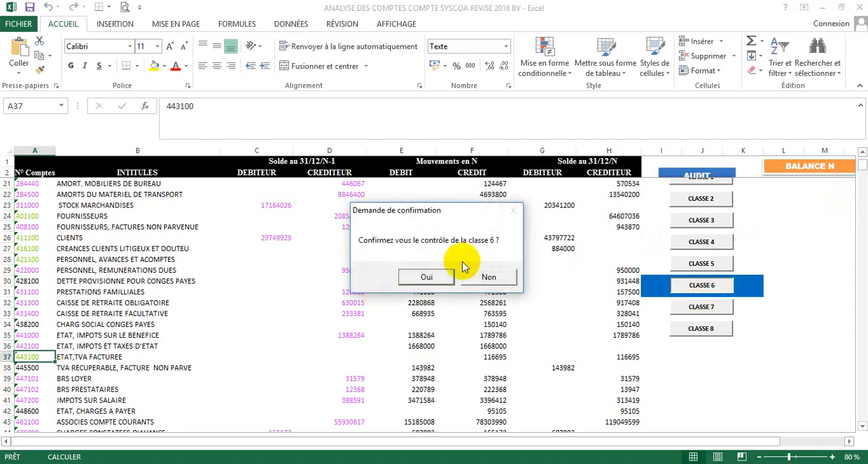
left_click(441, 273)
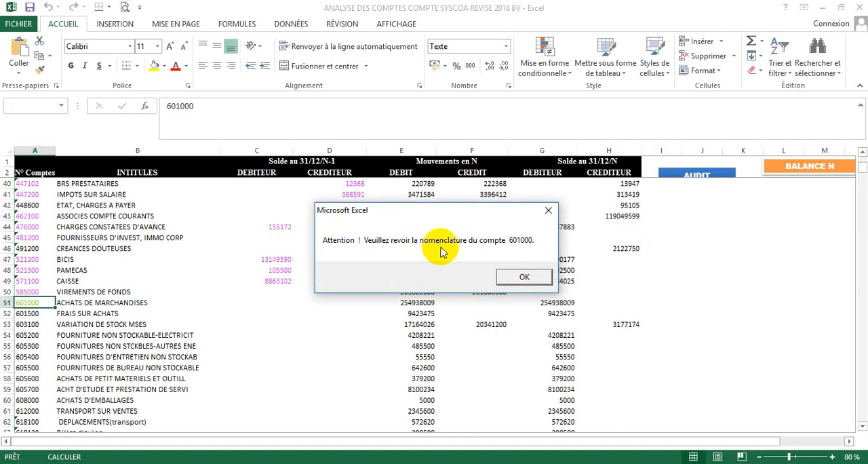
left_click(524, 273)
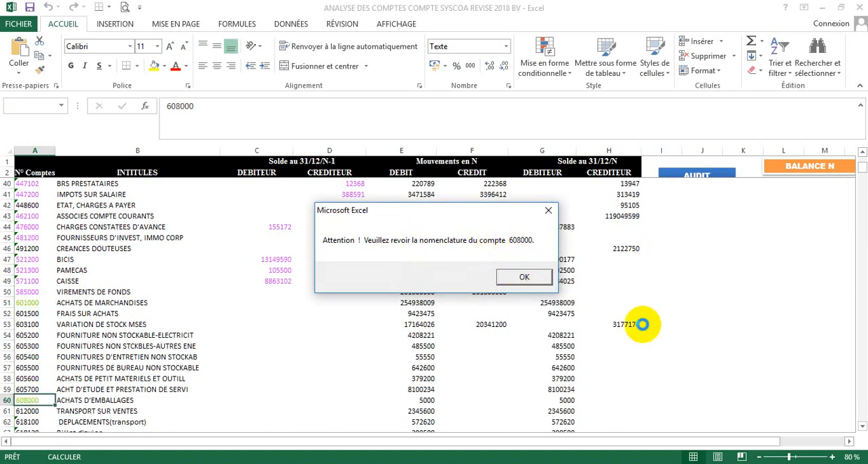
left_click(526, 275)
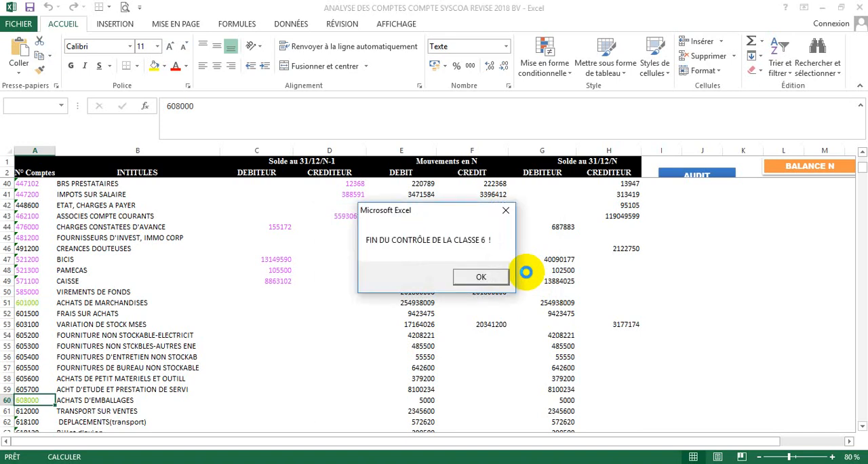
left_click(503, 276)
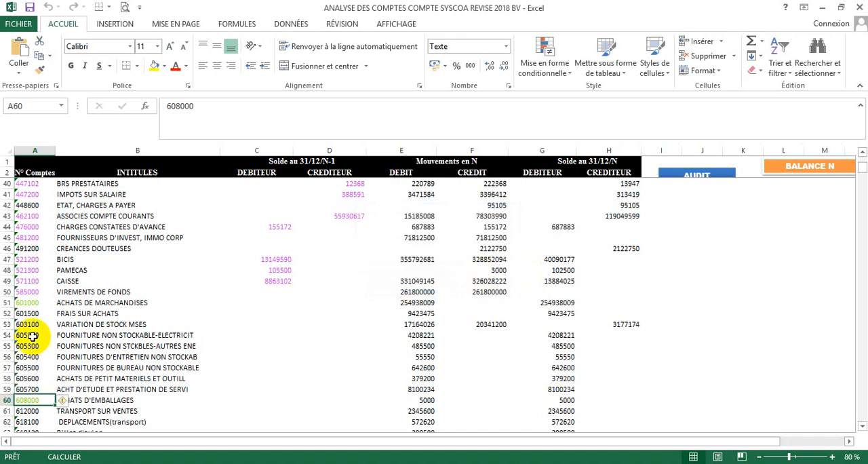
- Change the account numbers of ACHATS DE MARCHANDISES to 601100 and ACHATS D'EMBALLAGES to 608100 in balance N
left_click(29, 303)
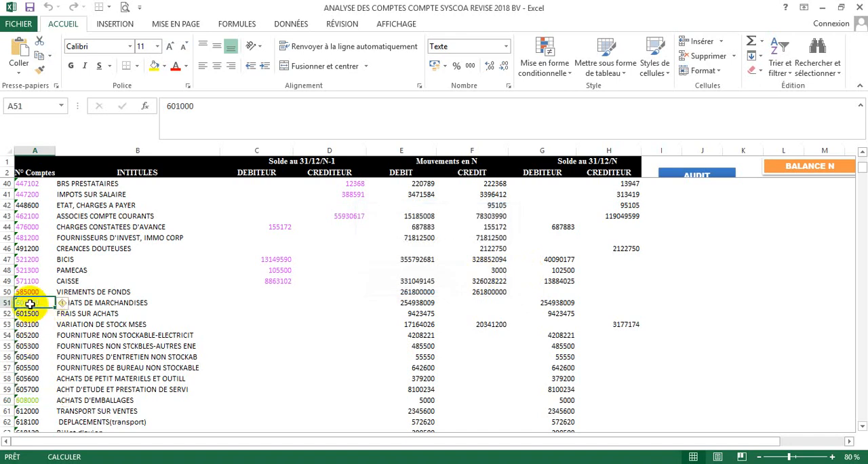
double_click(31, 304)
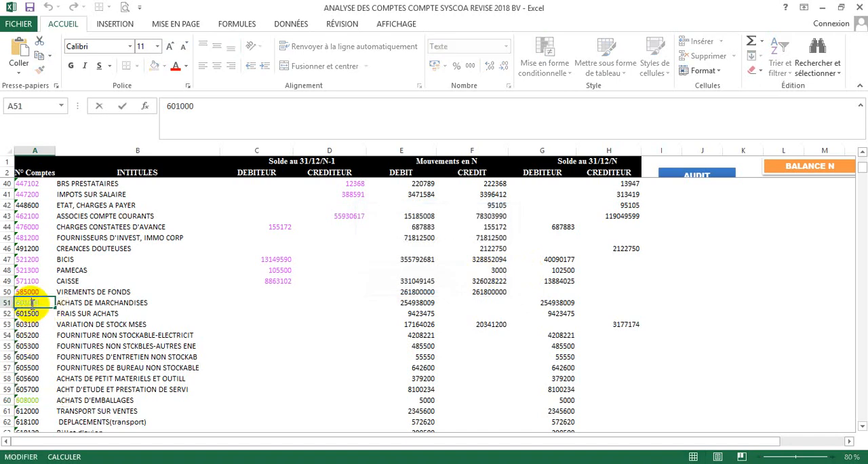
left_click(32, 399)
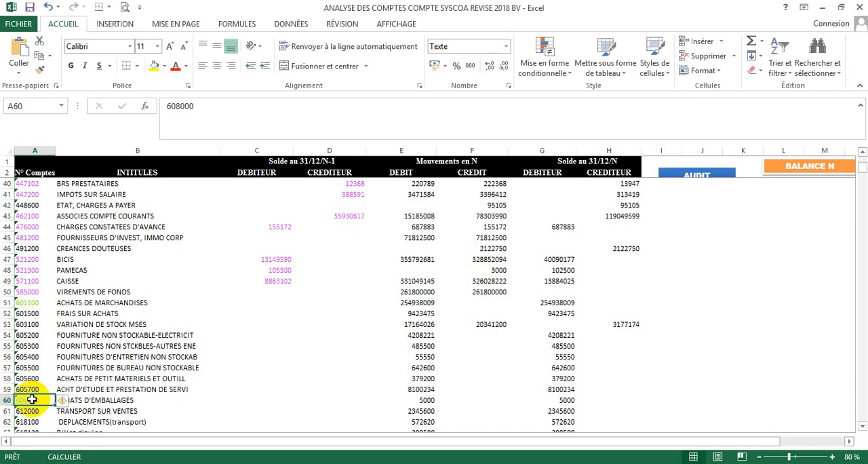
double_click(32, 399)
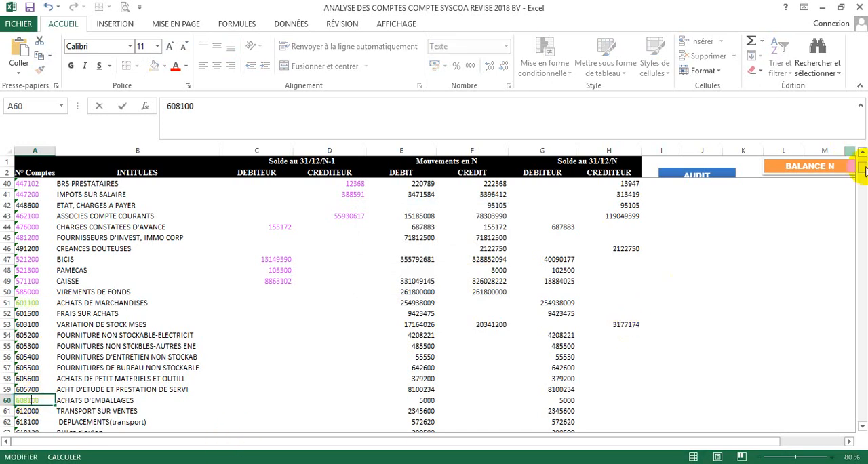
- Change the account number of Billet d'avion in balance N to 611000
mouse_move(863, 171)
left_mouse_down()
mouse_move(862, 182)
mouse_move(862, 154)
left_mouse_up()
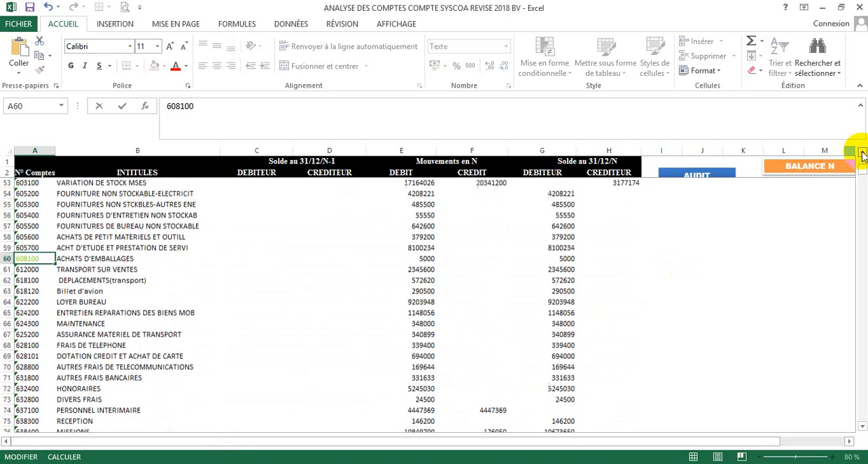
left_click(862, 425)
left_click_drag(862, 426, 862, 425)
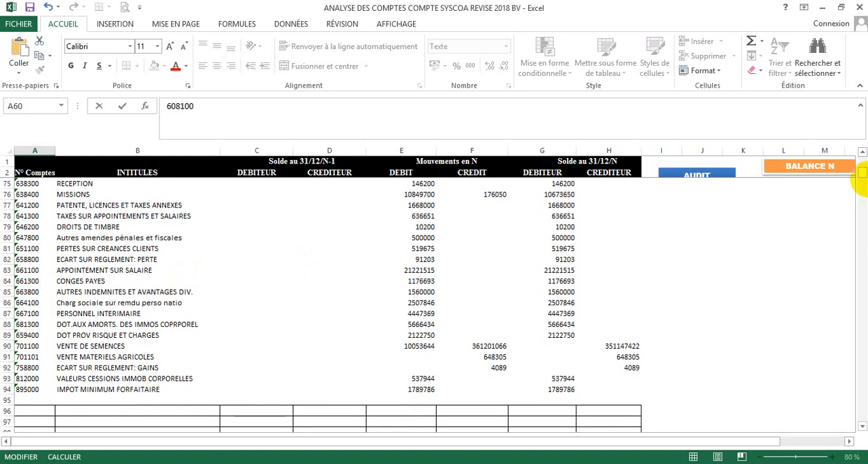
left_click_drag(863, 152, 863, 152)
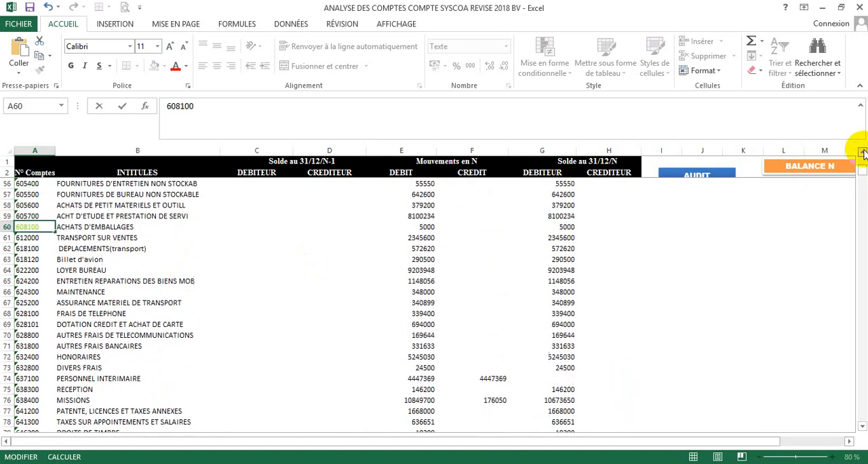
left_click(31, 259)
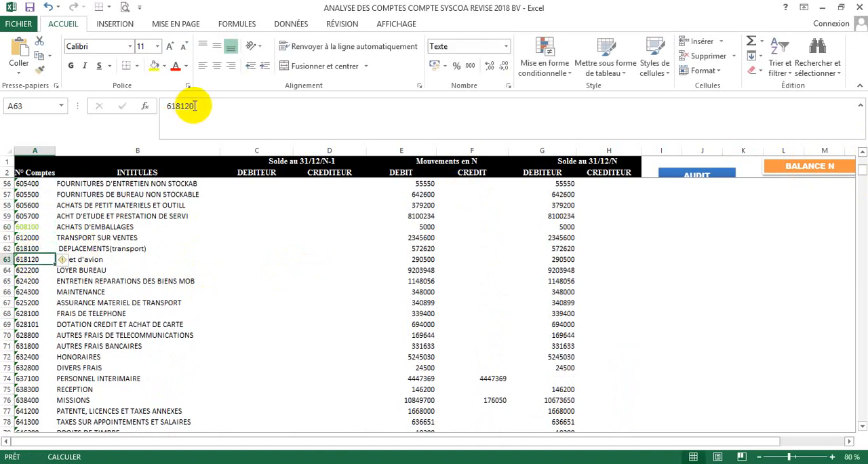
left_click_drag(196, 106, 152, 107)
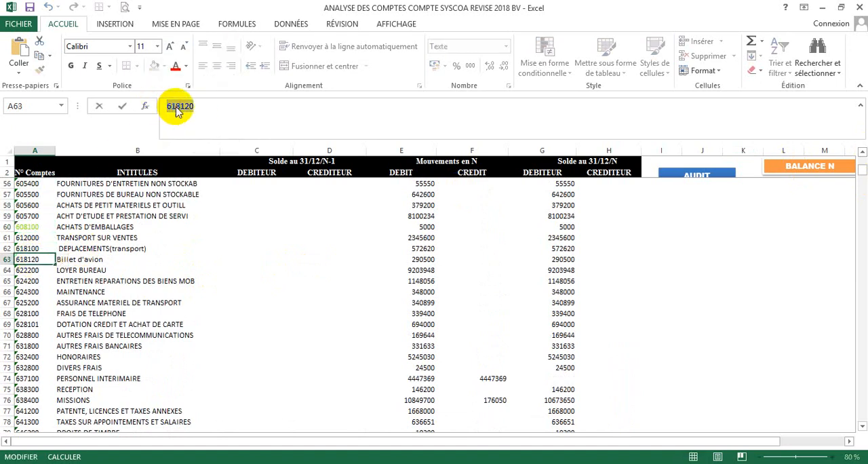
right_click(176, 112)
left_click(207, 130)
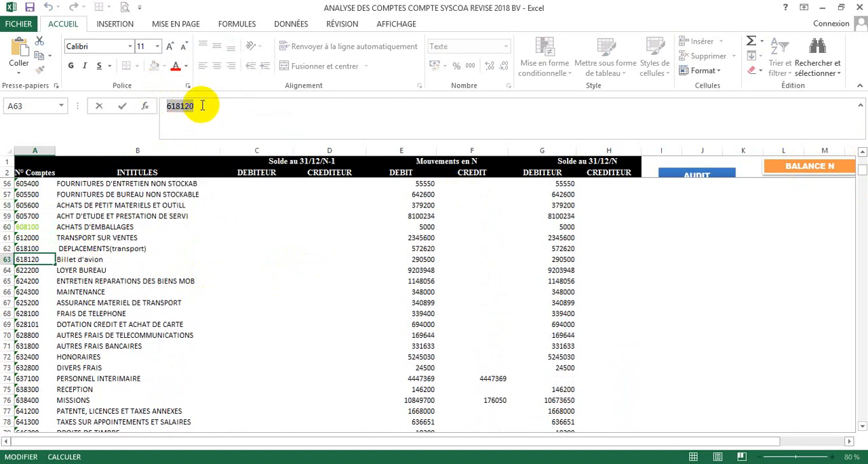
left_click(202, 105)
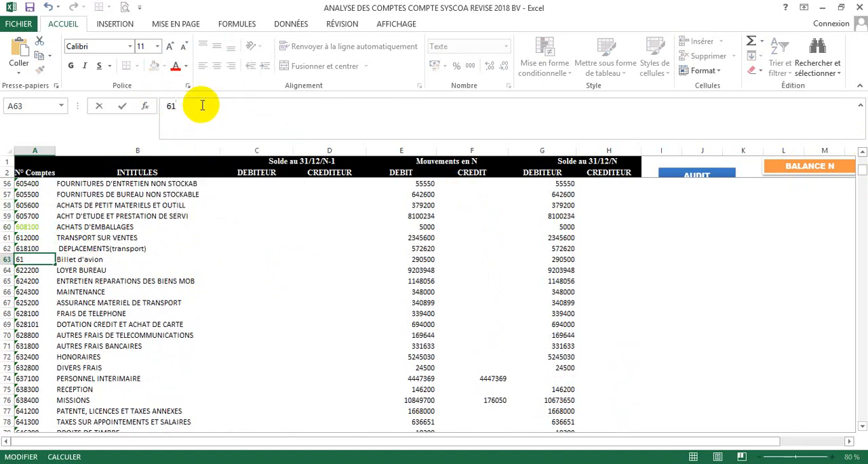
left_click(661, 247)
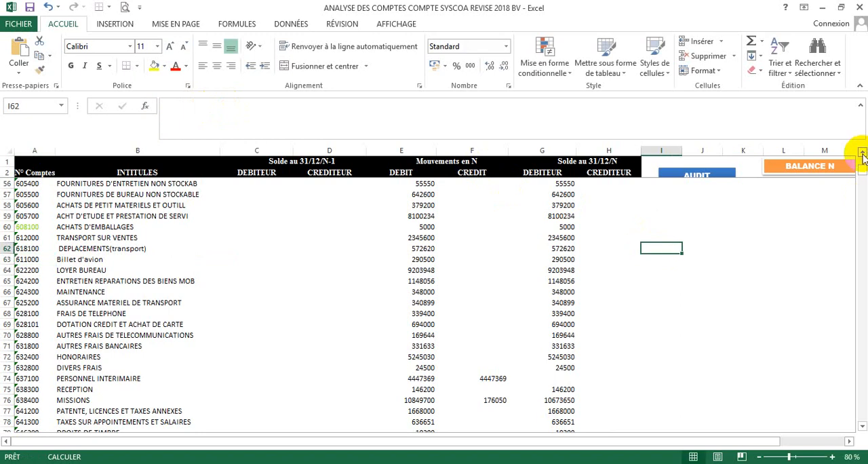
- Rerun the class 6 account nomenclature control on balance N, acknowledging the account warning and closing its end message
left_click(862, 156)
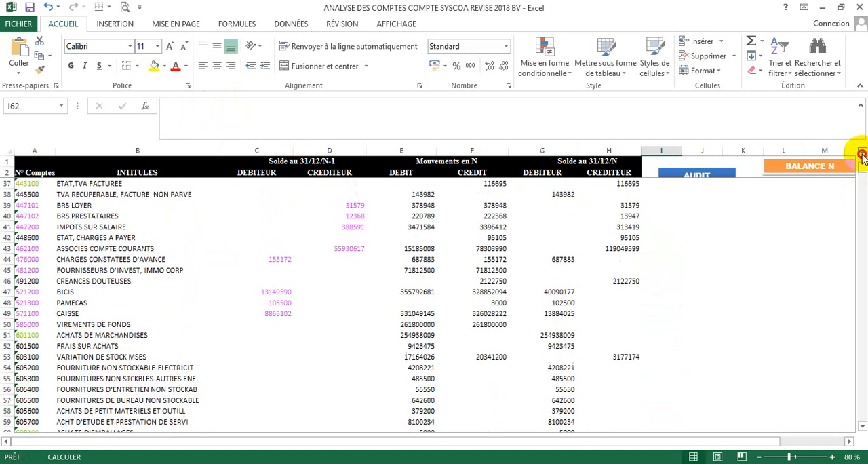
left_click_drag(863, 156, 862, 156)
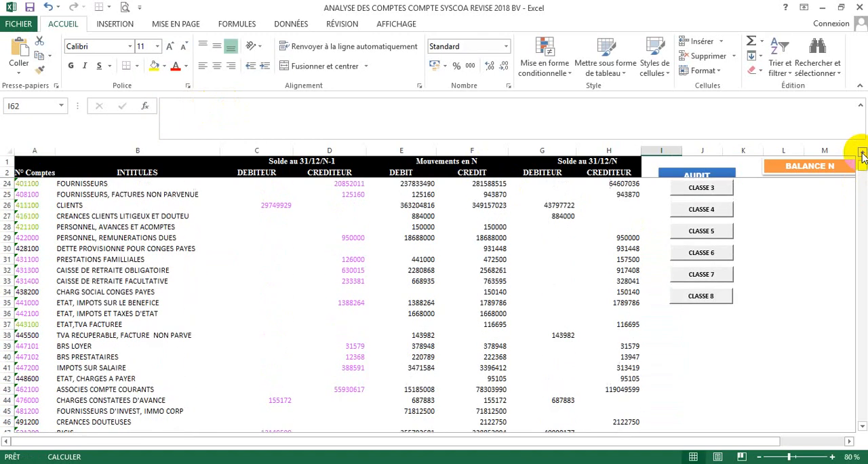
left_click(716, 251)
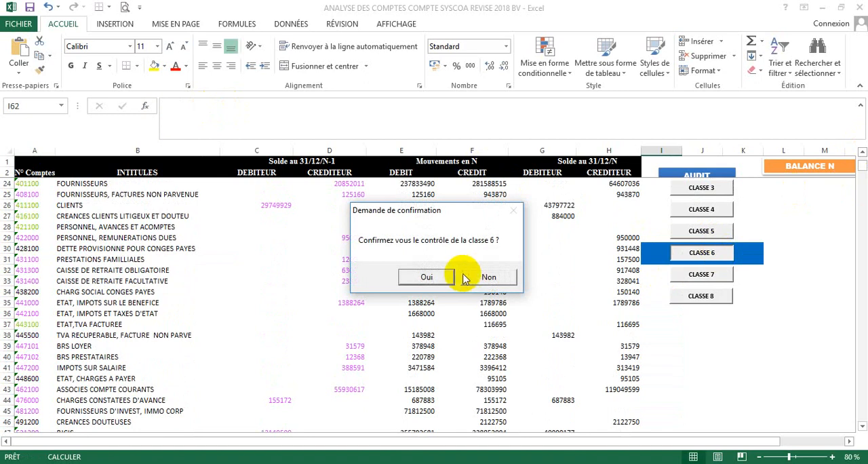
left_click(449, 277)
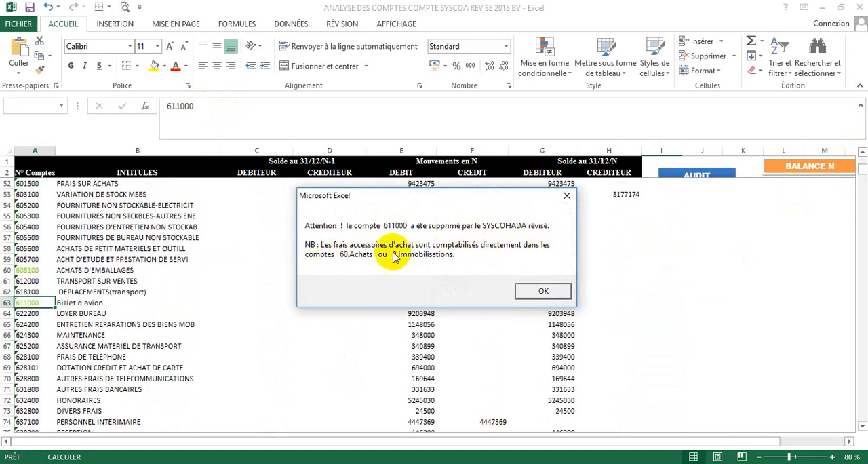
left_click(518, 289)
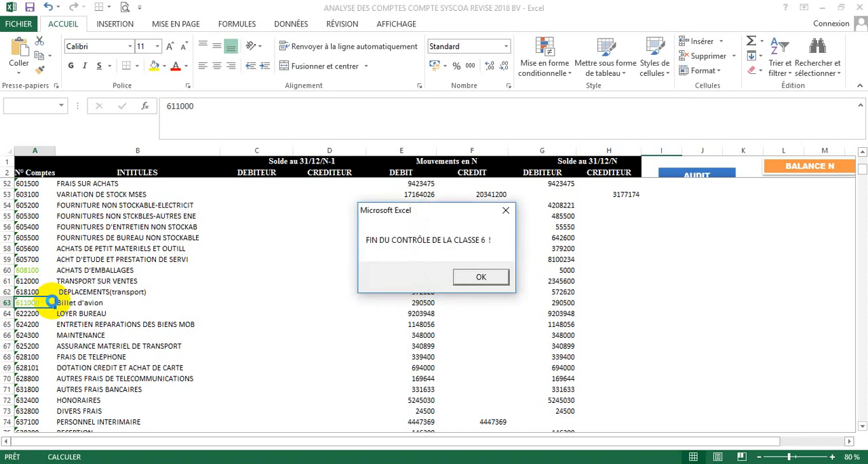
left_click(481, 275)
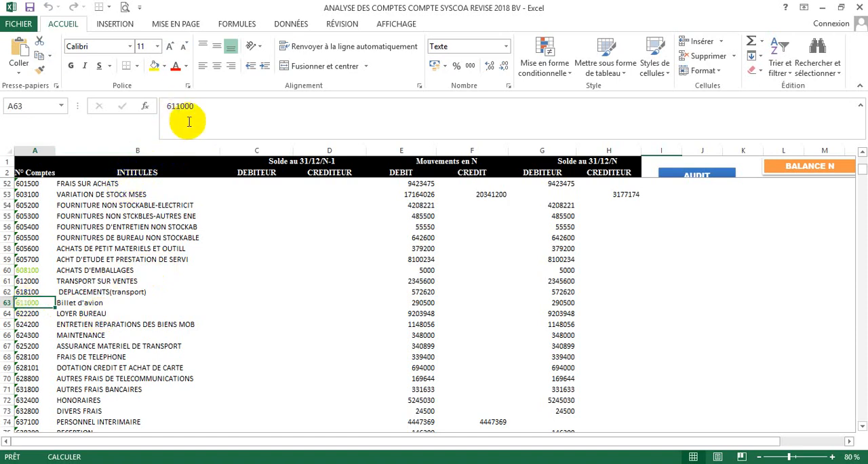
- Restore the account number of Billet d'avion in balance N to 618120
left_click_drag(210, 114, 125, 114)
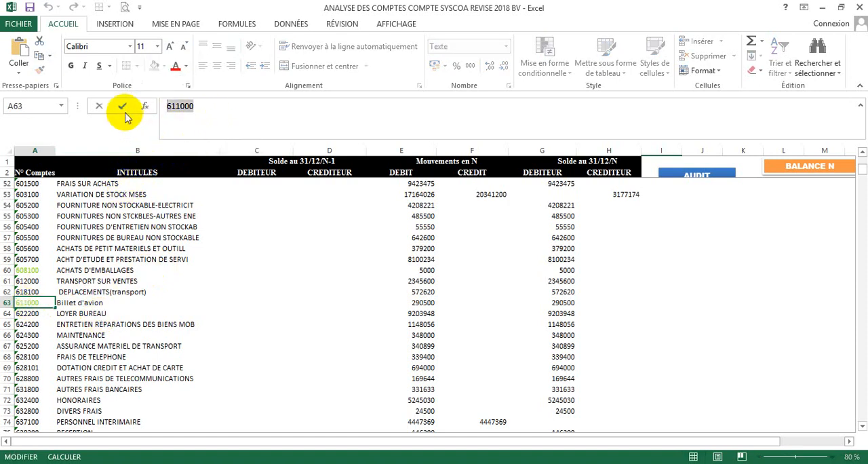
type("618120")
left_click(252, 290)
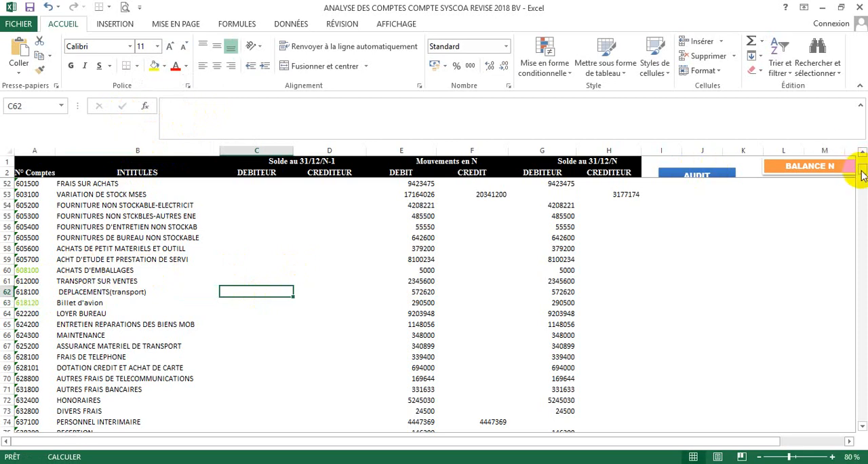
- Copy all account rows of balance N, from CAPITAL SOUSCRIT down to IMPOT MINIMUM FORFAITAIRE, across columns A to H
left_click_drag(858, 168, 862, 160)
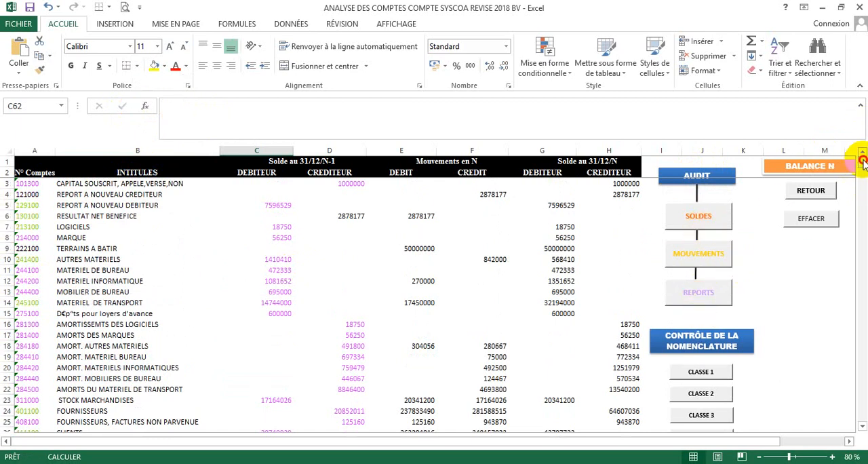
left_click_drag(862, 159, 862, 161)
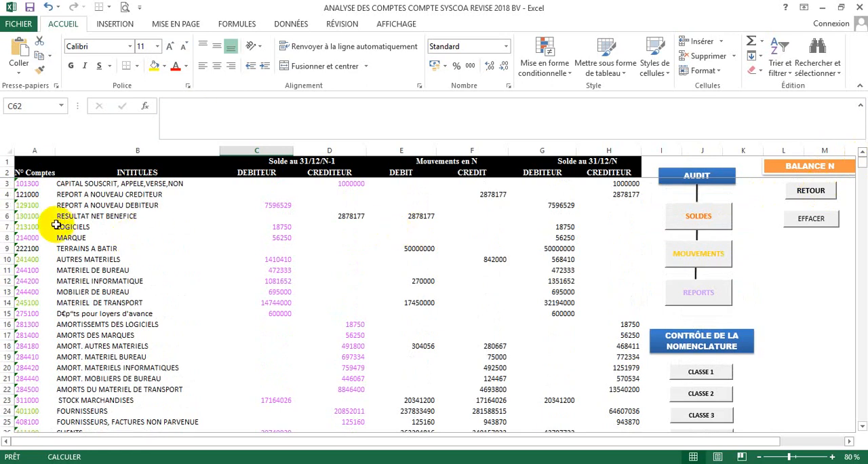
left_click_drag(26, 183, 621, 412)
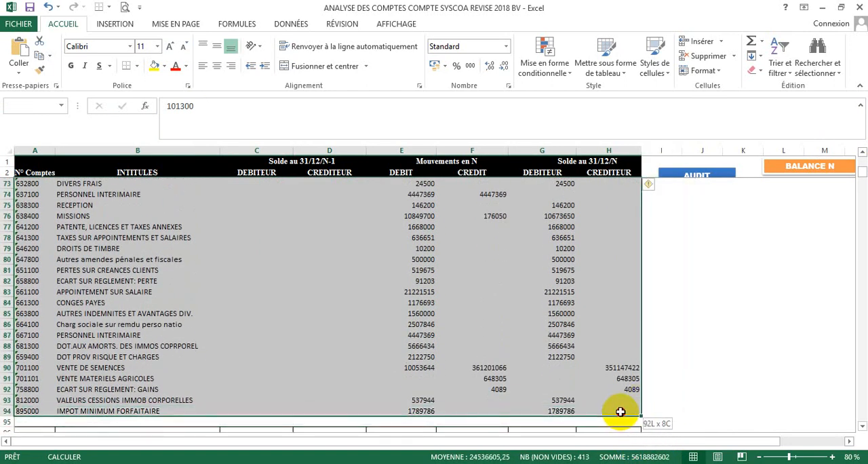
right_click(550, 341)
left_click(579, 109)
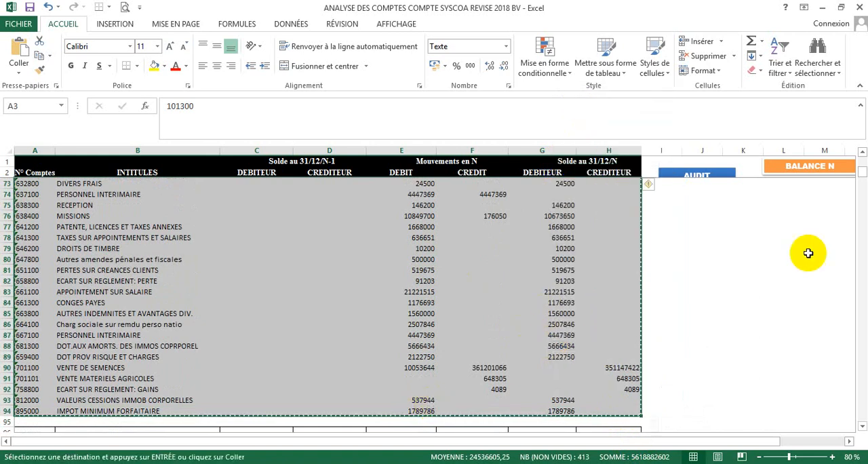
- Return from balance N to the workbook's main menu sheet with the account rows still copied
scroll(862, 153, "up", 15)
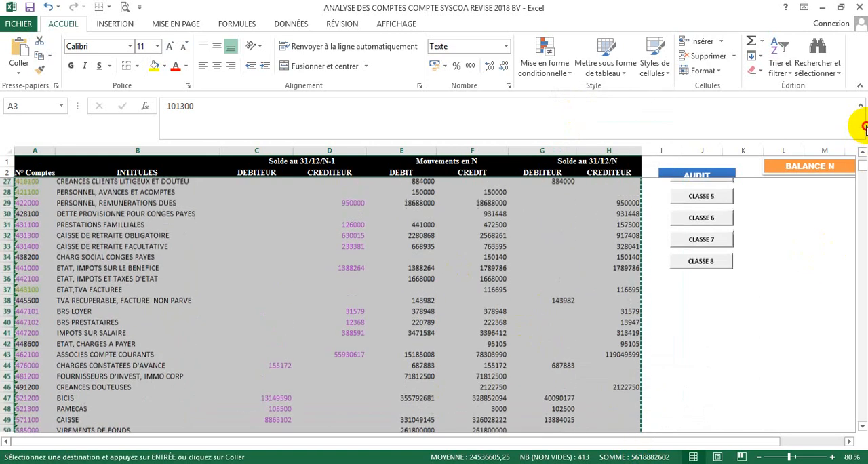
scroll(865, 170, "up", 8)
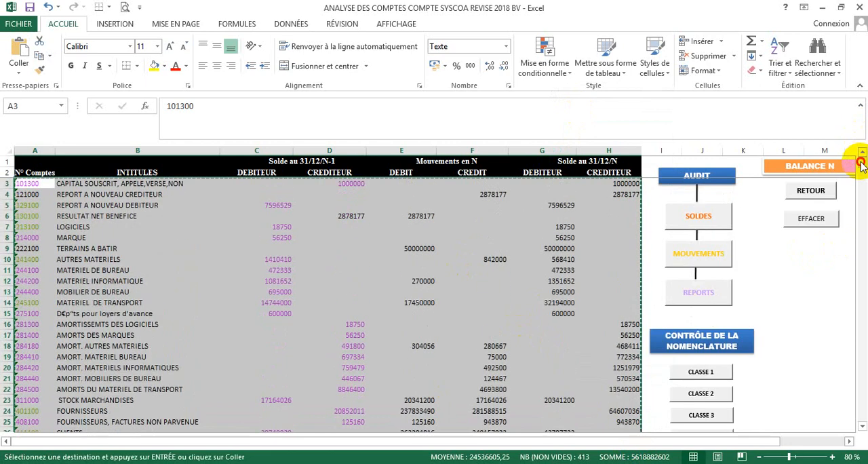
left_click(811, 200)
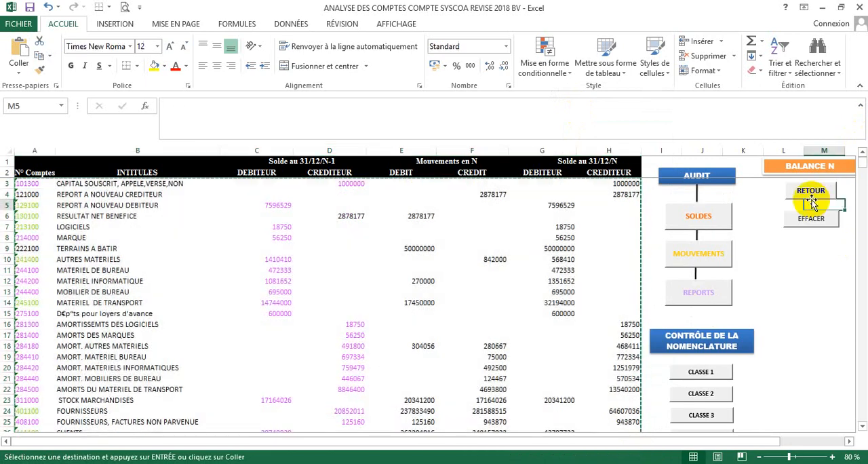
left_click(810, 193)
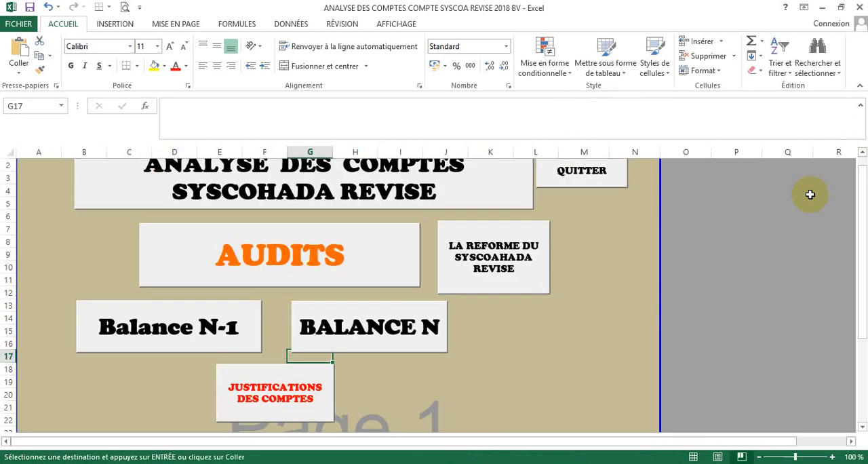